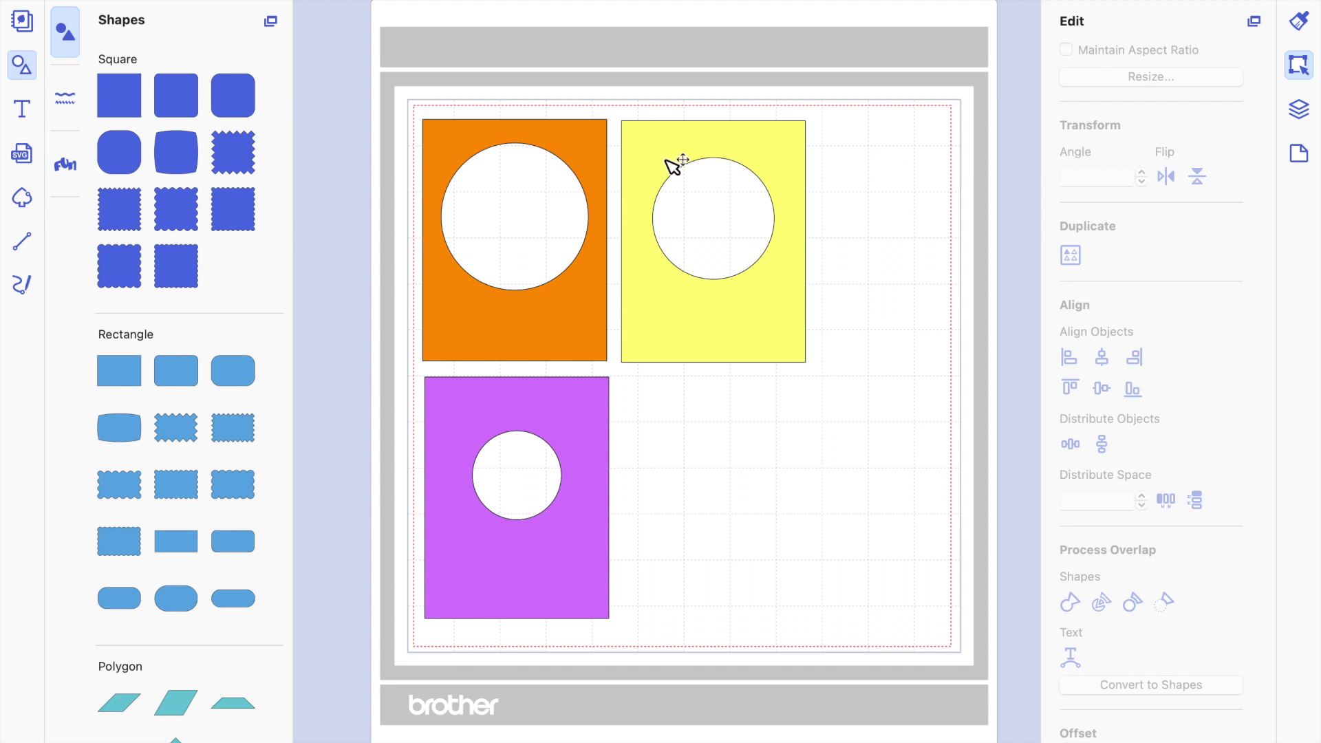
- Delete the orange, yellow and purple cards with circular openings from the mat
{"action": "left_click", "coordinate": [591, 320]}
{"action": "key", "text": "Delete"}
{"action": "left_click", "coordinate": [722, 324]}
{"action": "key", "text": "Delete"}
{"action": "left_click", "coordinate": [603, 430]}
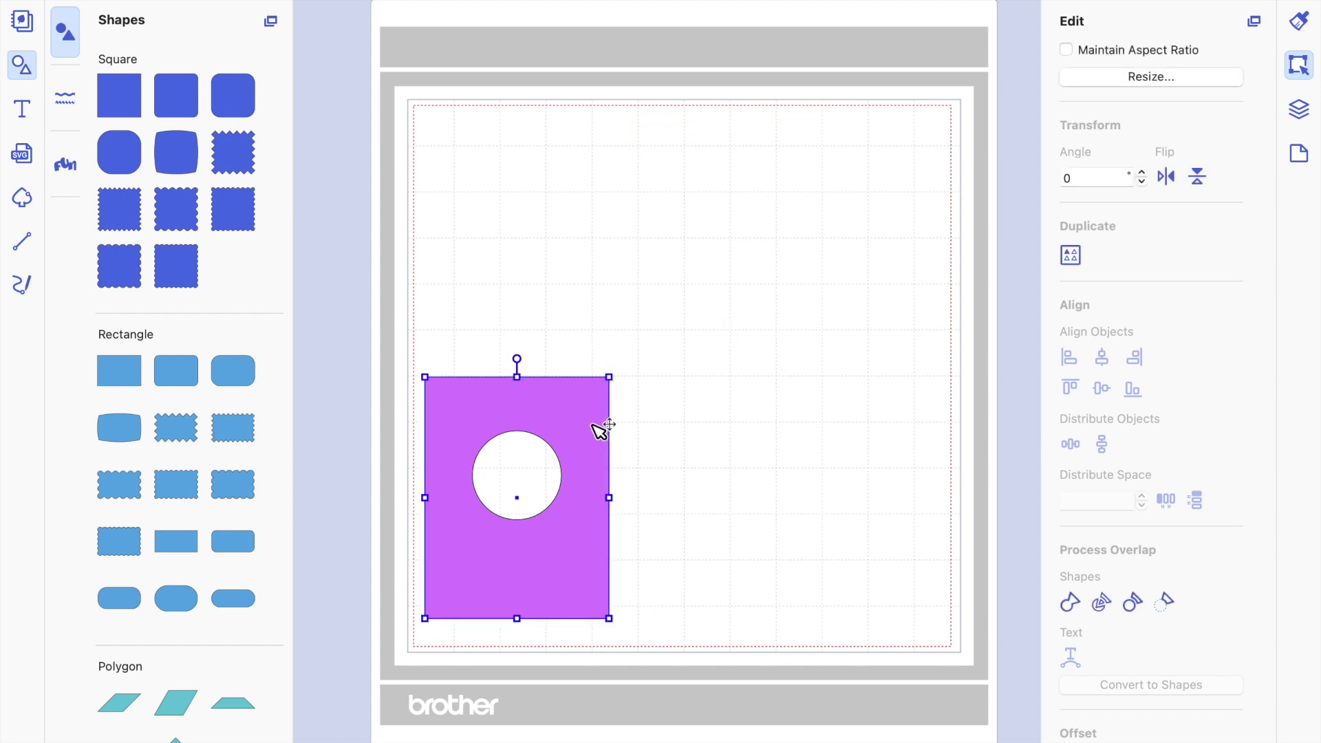
{"action": "key", "text": "Delete"}
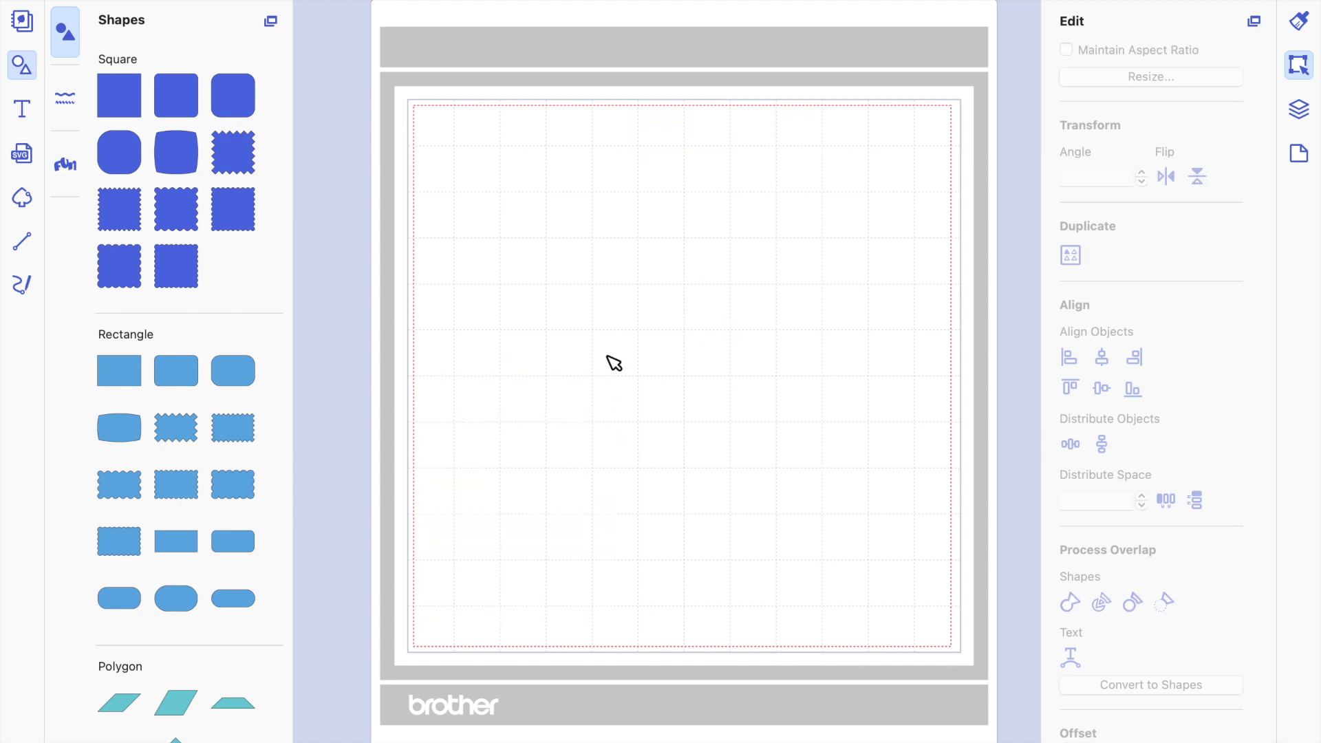
- Add a plain square to the mat and move it to about X 1.36", Y 1.62"
{"action": "left_click", "coordinate": [129, 97]}
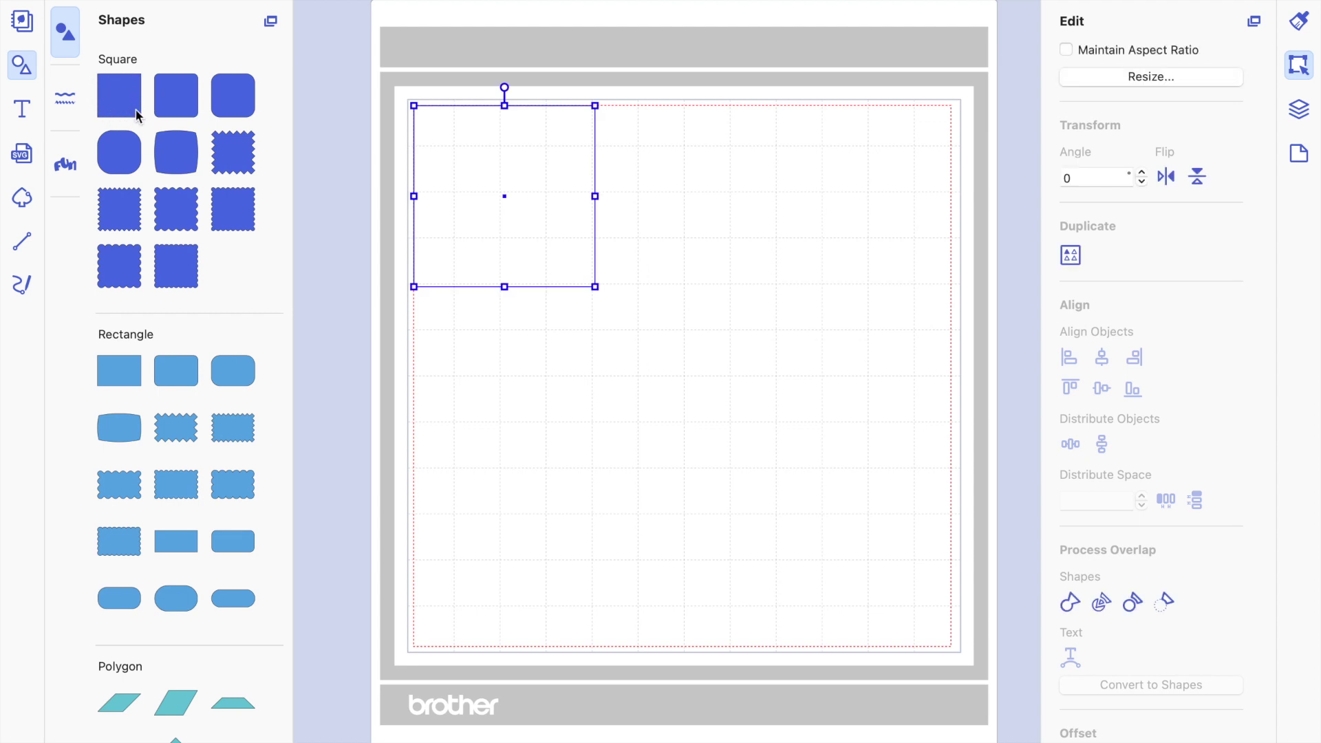
{"action": "left_click", "coordinate": [526, 223]}
{"action": "left_click_drag", "start_coordinate": [527, 223], "coordinate": [584, 293]}
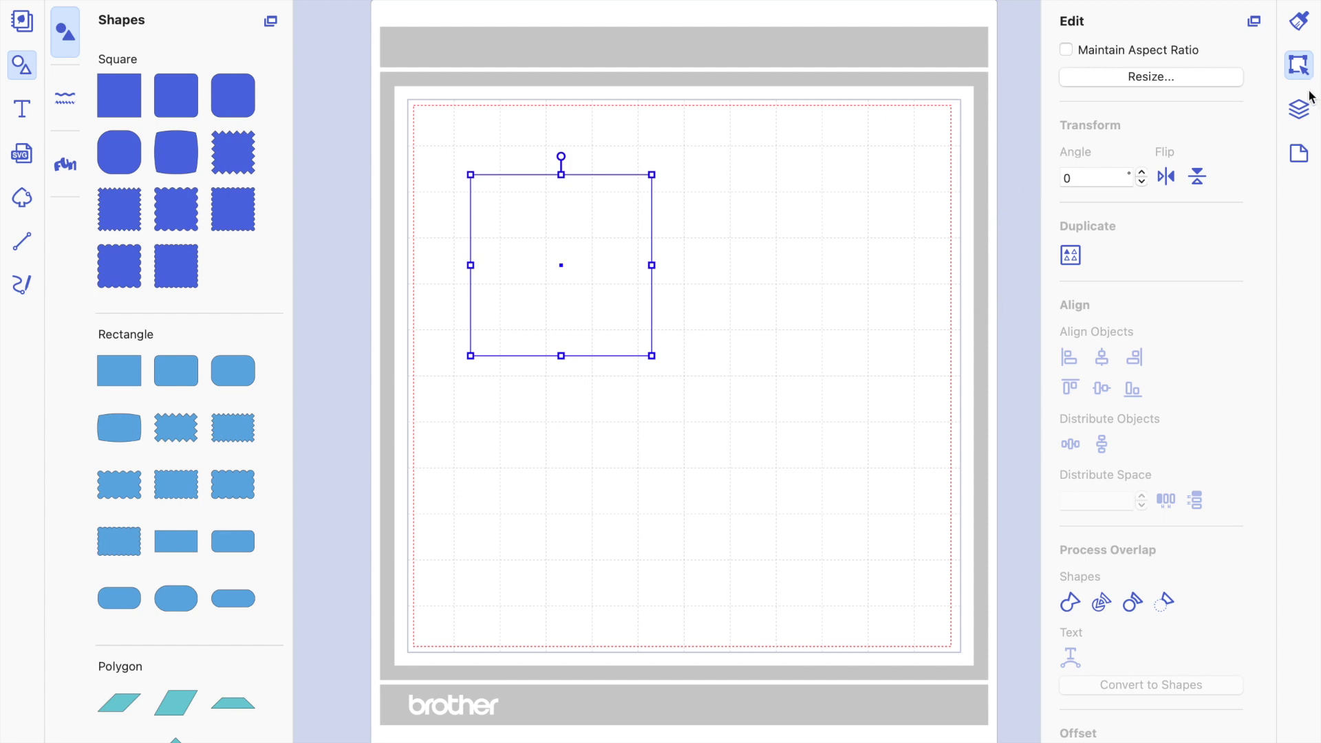
{"action": "left_click", "coordinate": [1306, 115]}
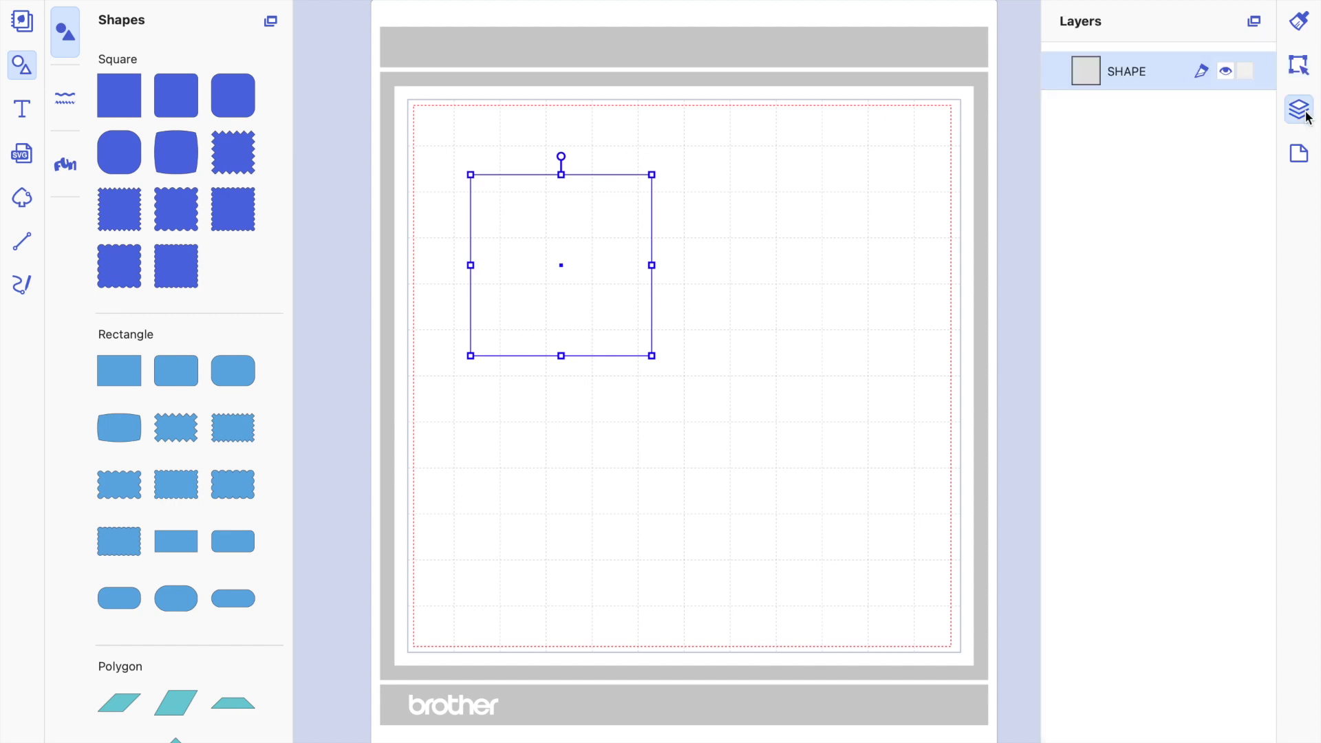
{"action": "left_click", "coordinate": [1300, 69]}
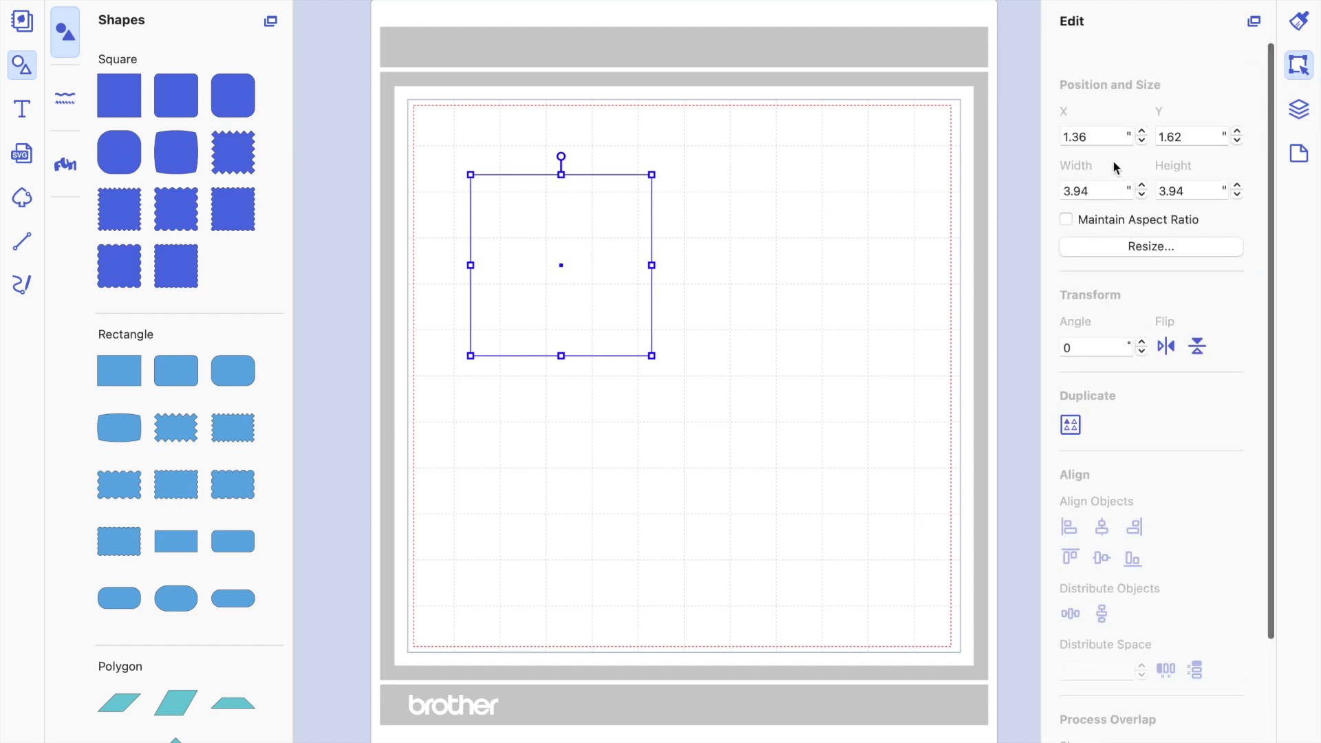
- Resize the square to 4.00" wide by 5.25" high without keeping its proportions, and move it to about X 1.71", Y 1.37"
{"action": "left_click", "coordinate": [1067, 185]}
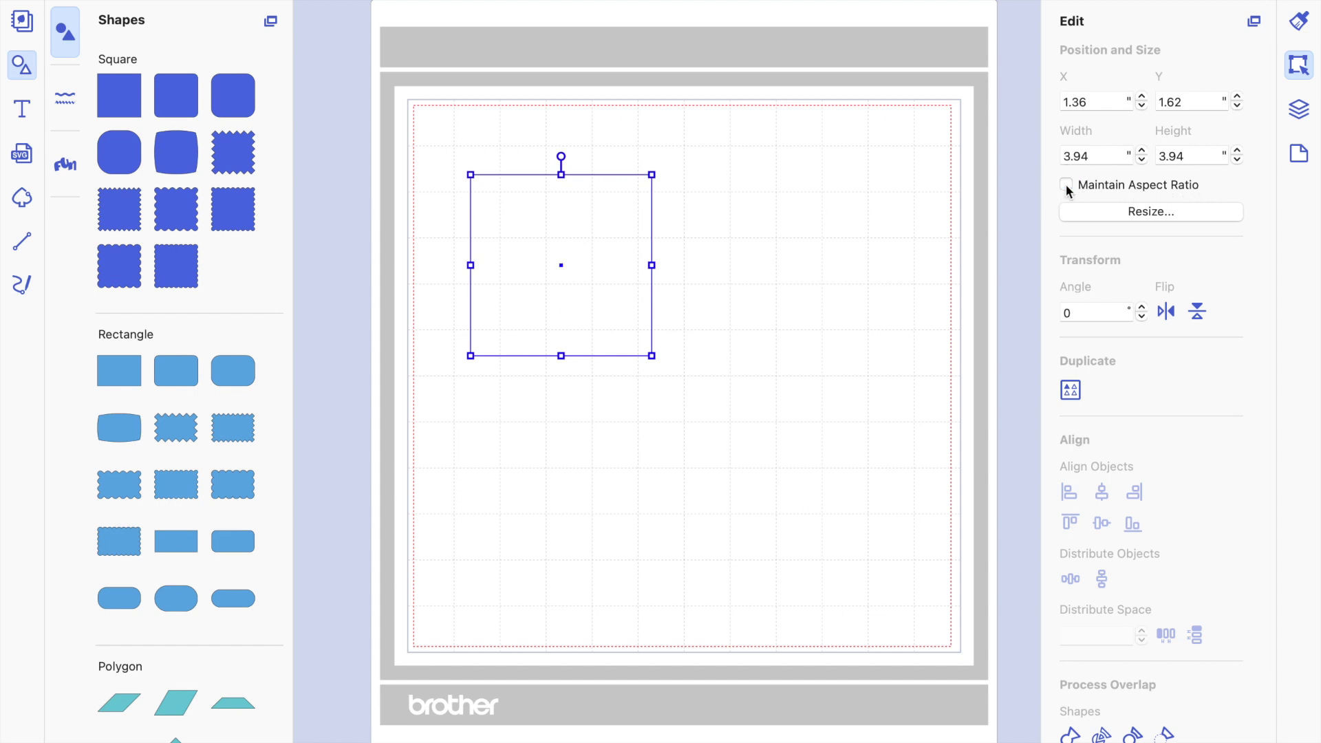
{"action": "left_click", "coordinate": [1141, 152]}
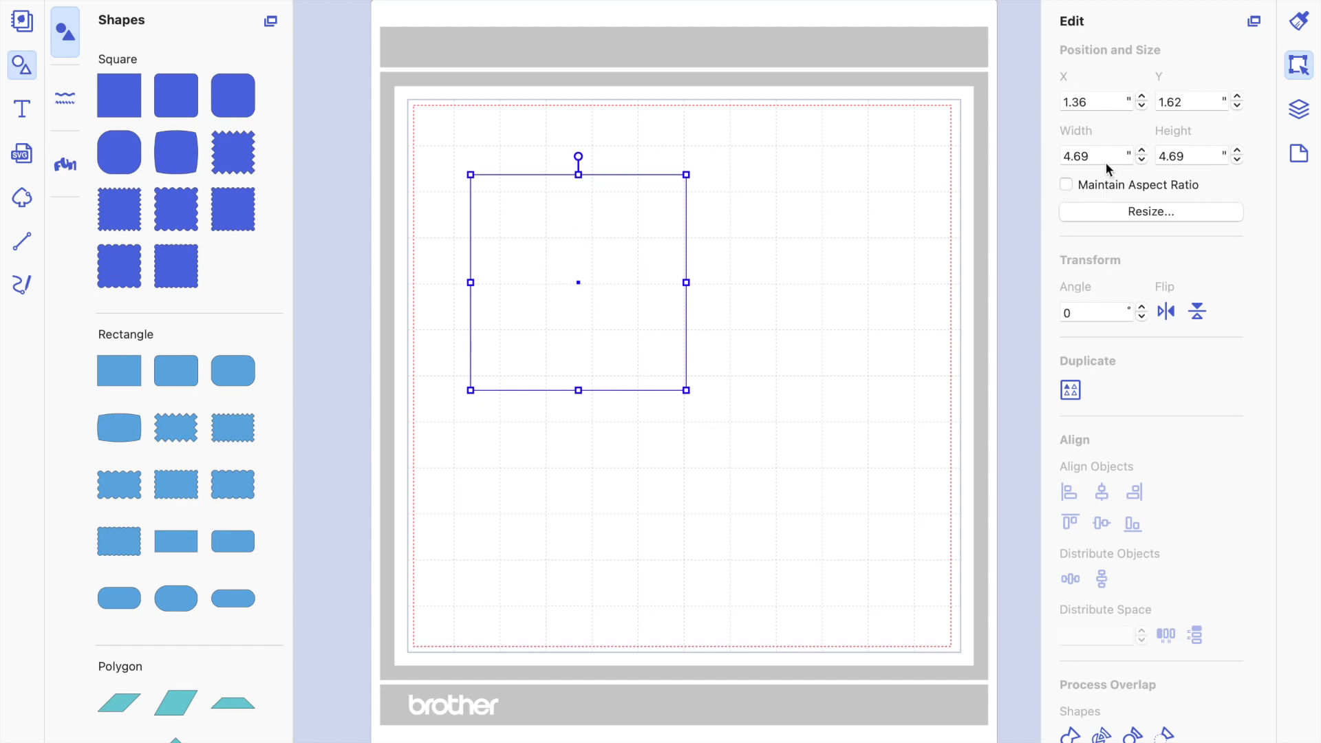
{"action": "left_click", "coordinate": [1042, 157]}
{"action": "type", "text": "4"}
{"action": "key", "text": "Return"}
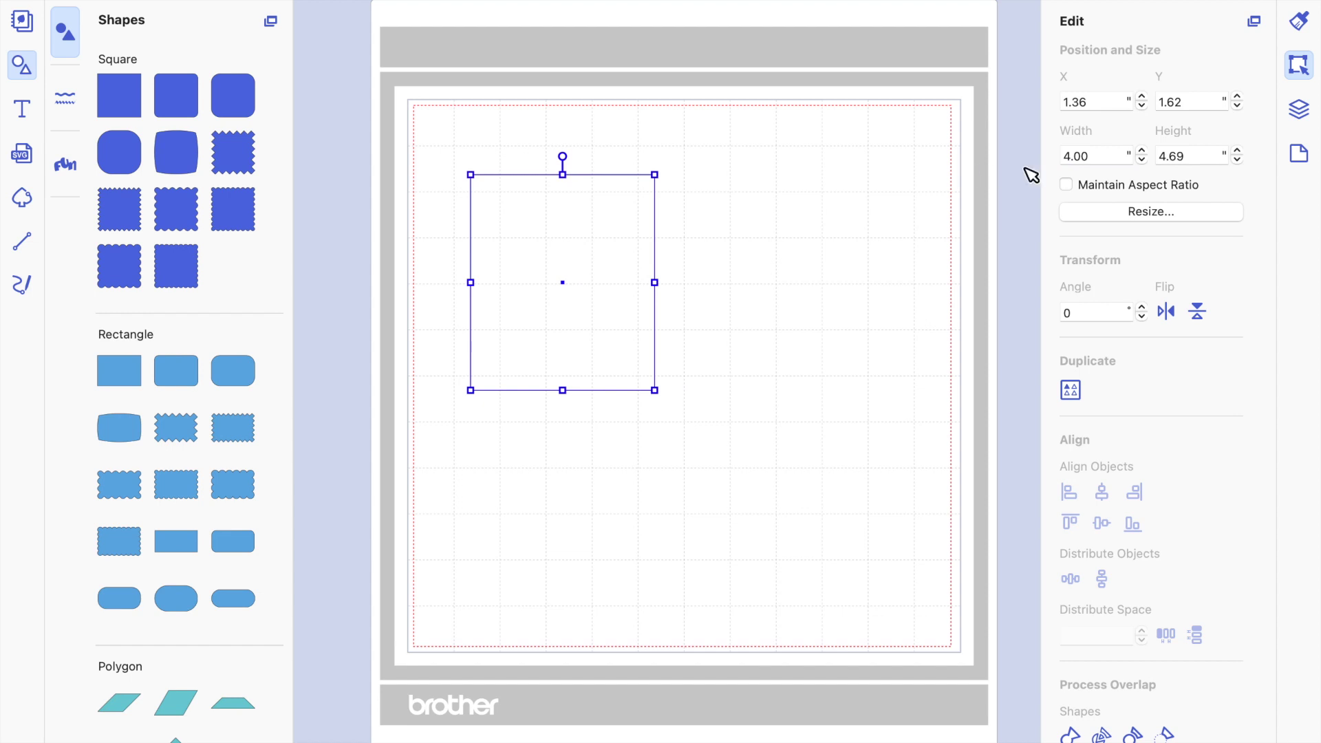
{"action": "left_click", "coordinate": [1195, 156]}
{"action": "type", "text": "5"}
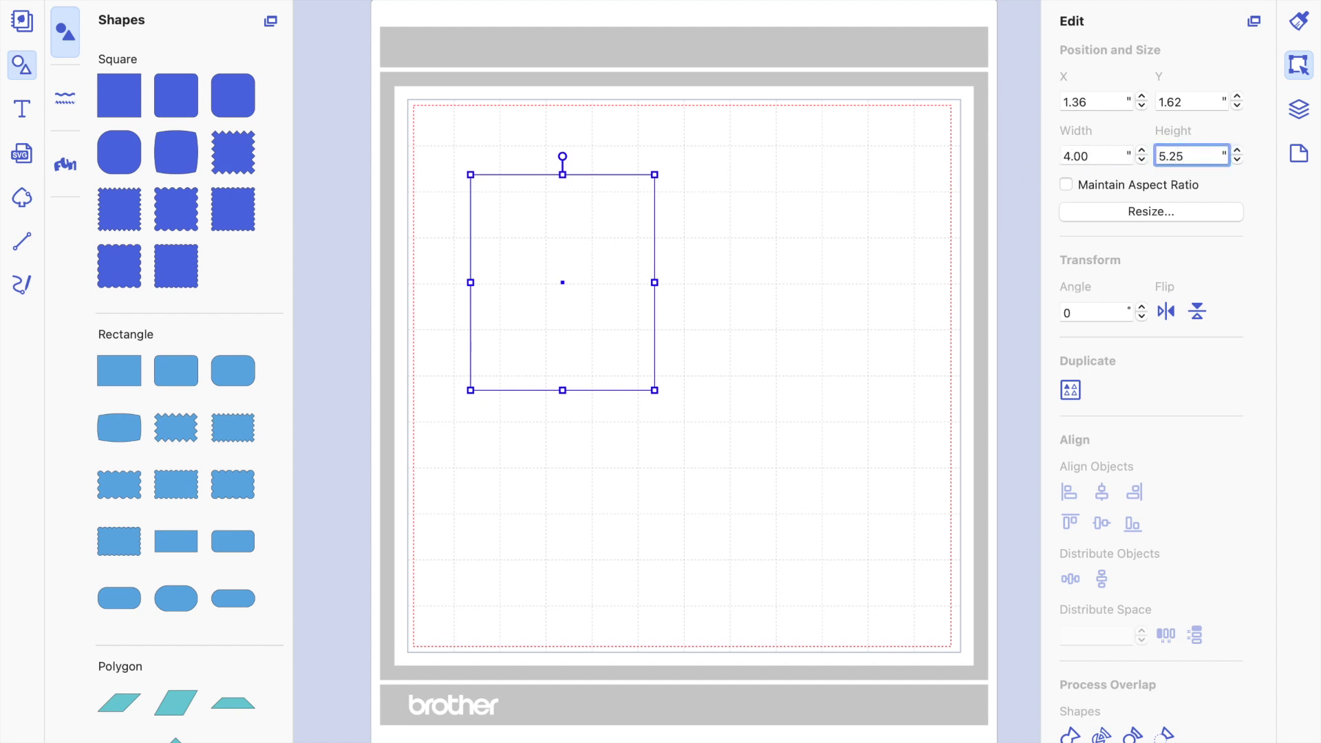
{"action": "type", "text": ".25"}
{"action": "key", "text": "Return"}
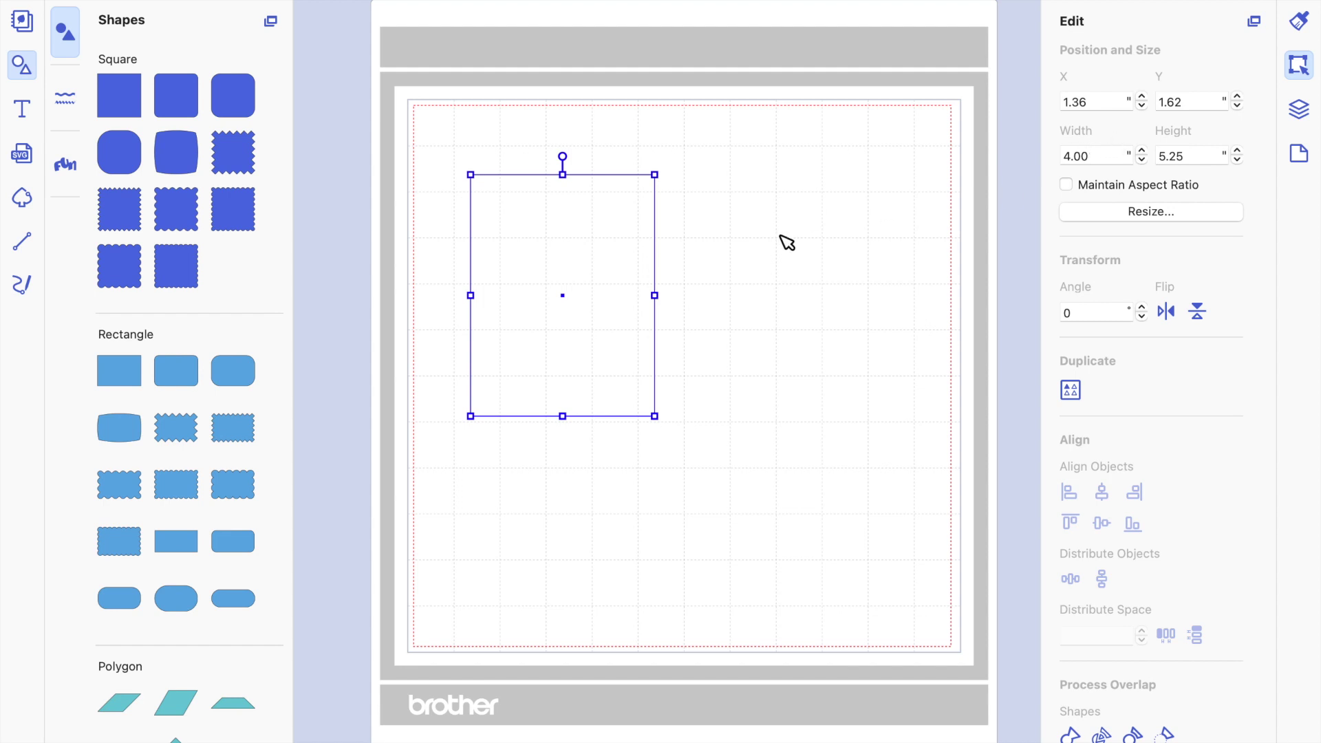
{"action": "mouse_move", "coordinate": [575, 301]}
{"action": "left_mouse_down"}
{"action": "mouse_move", "coordinate": [712, 315]}
{"action": "mouse_move", "coordinate": [599, 310]}
{"action": "mouse_move", "coordinate": [581, 282]}
{"action": "left_mouse_up"}
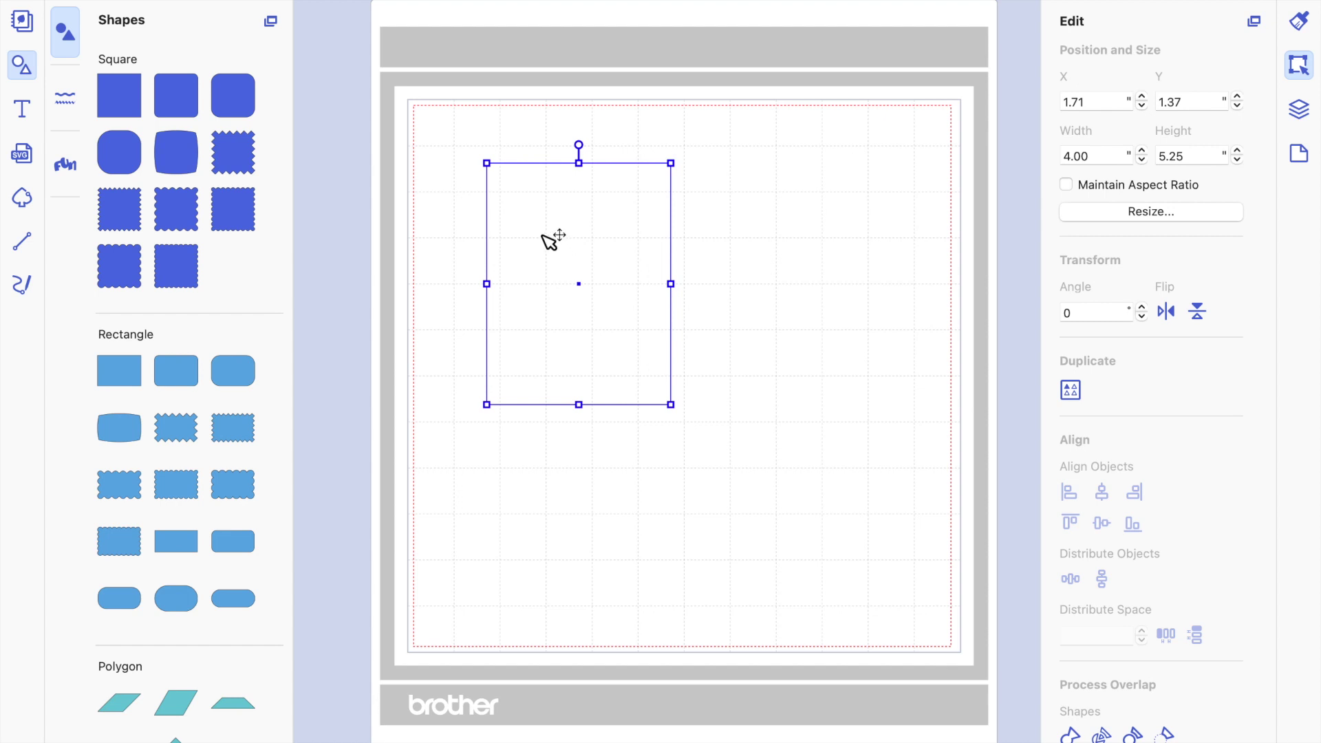
- Add a plain circle, scale it to about 3.17" across and place it in the upper part of the rectangle
{"action": "scroll", "coordinate": [551, 239], "scroll_direction": "up", "scroll_amount": 3}
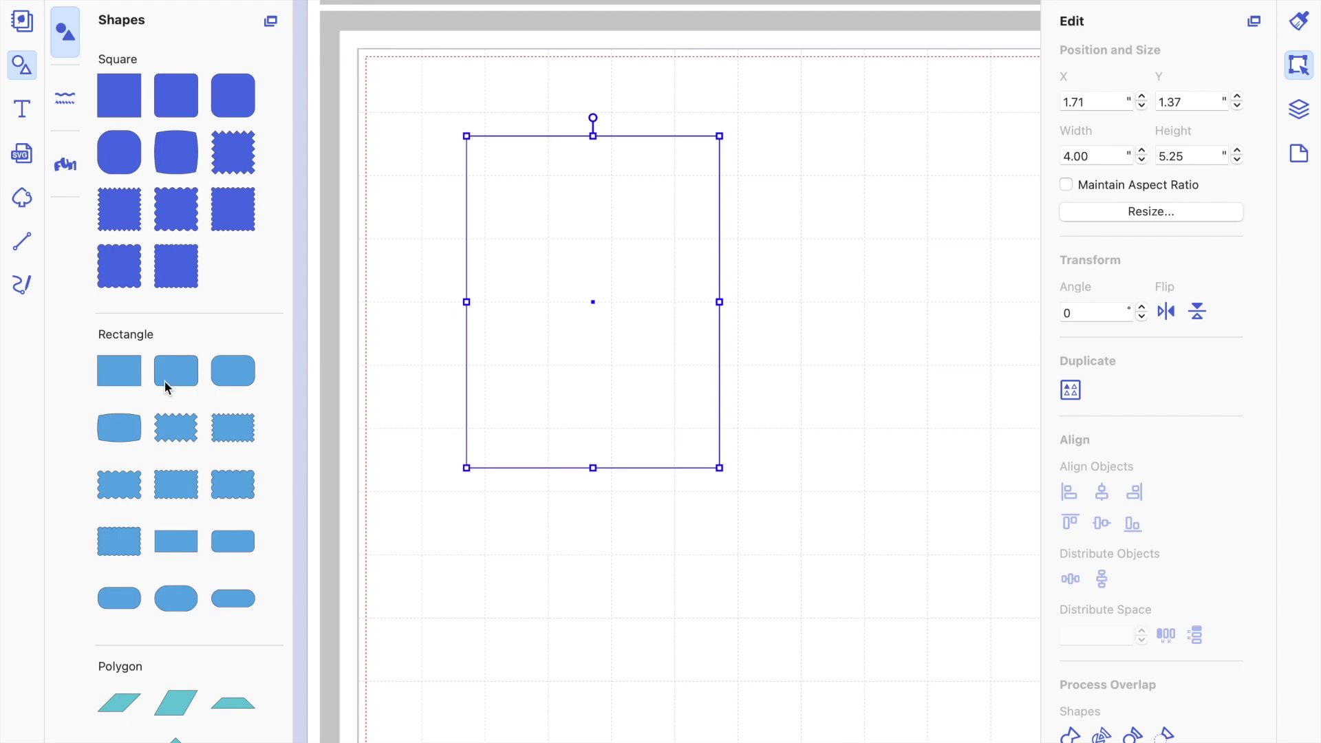
{"action": "scroll", "coordinate": [164, 382], "scroll_direction": "down", "scroll_amount": 10}
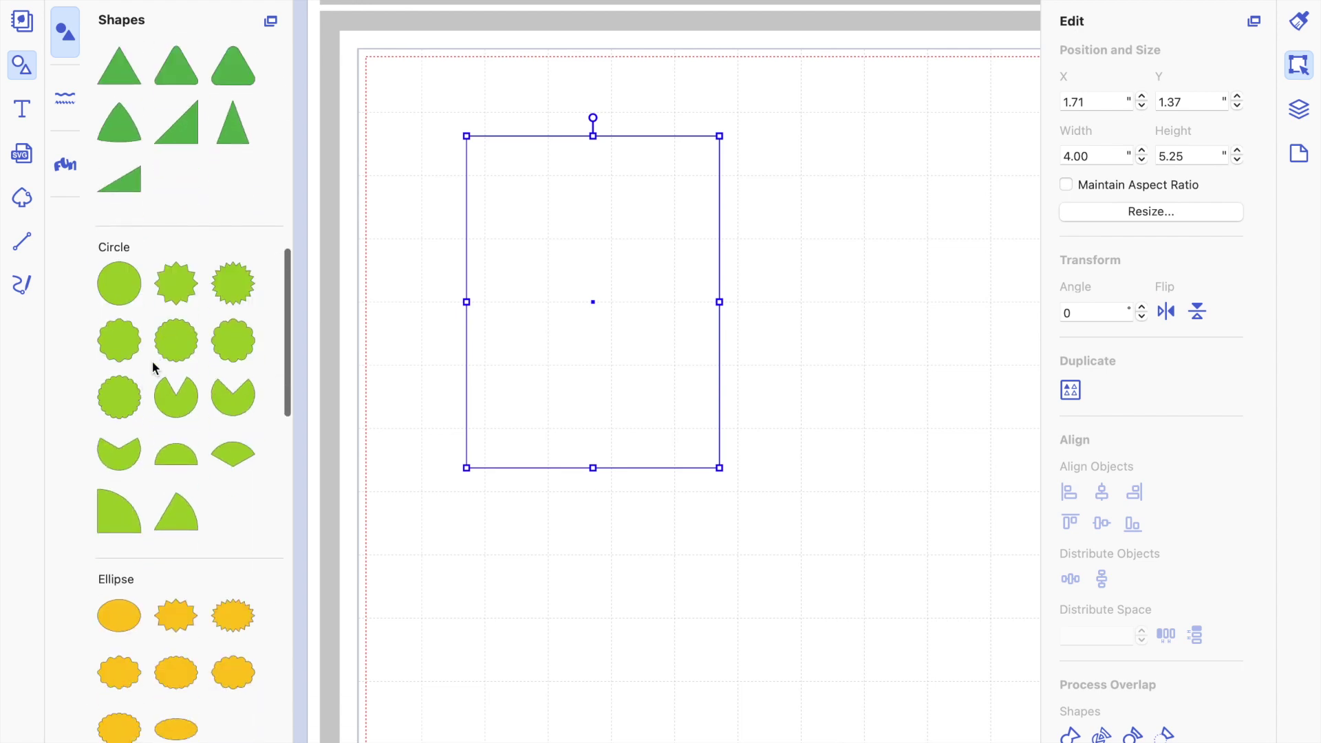
{"action": "scroll", "coordinate": [177, 324], "scroll_direction": "up", "scroll_amount": 2}
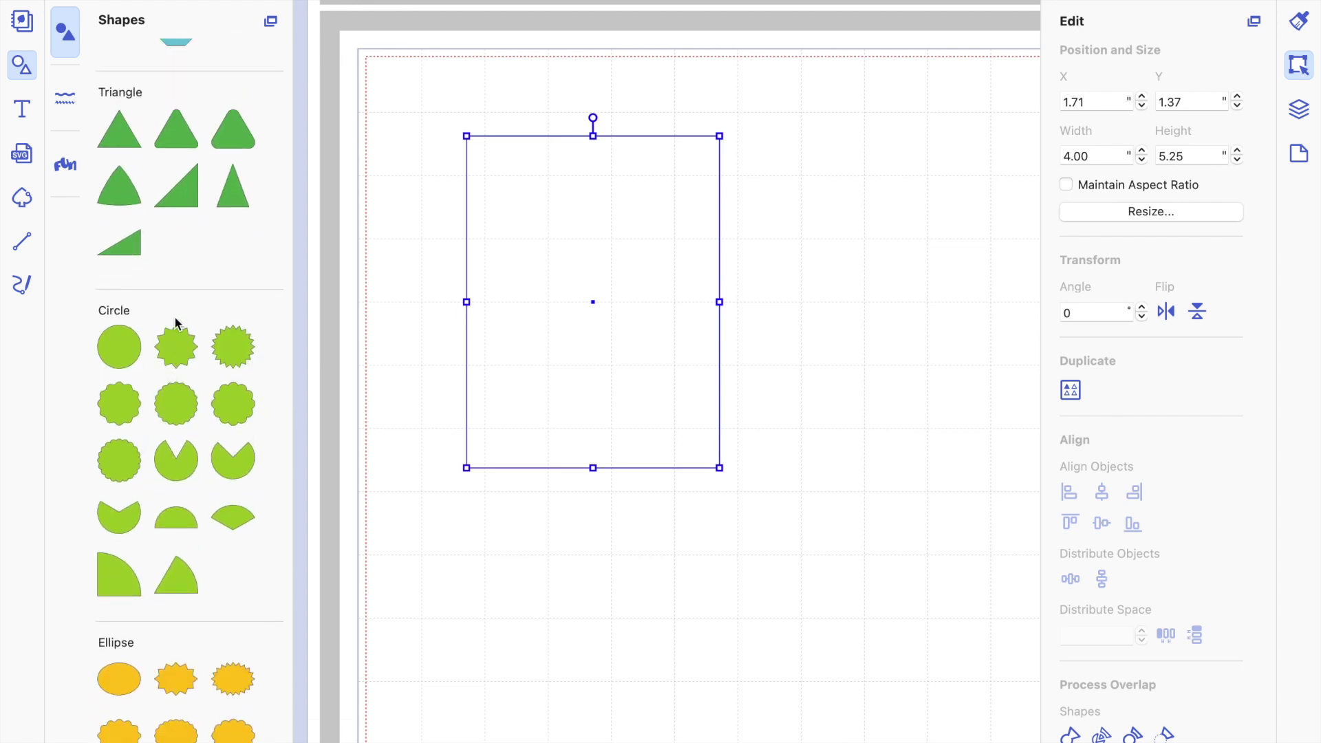
{"action": "scroll", "coordinate": [177, 328], "scroll_direction": "up", "scroll_amount": 1}
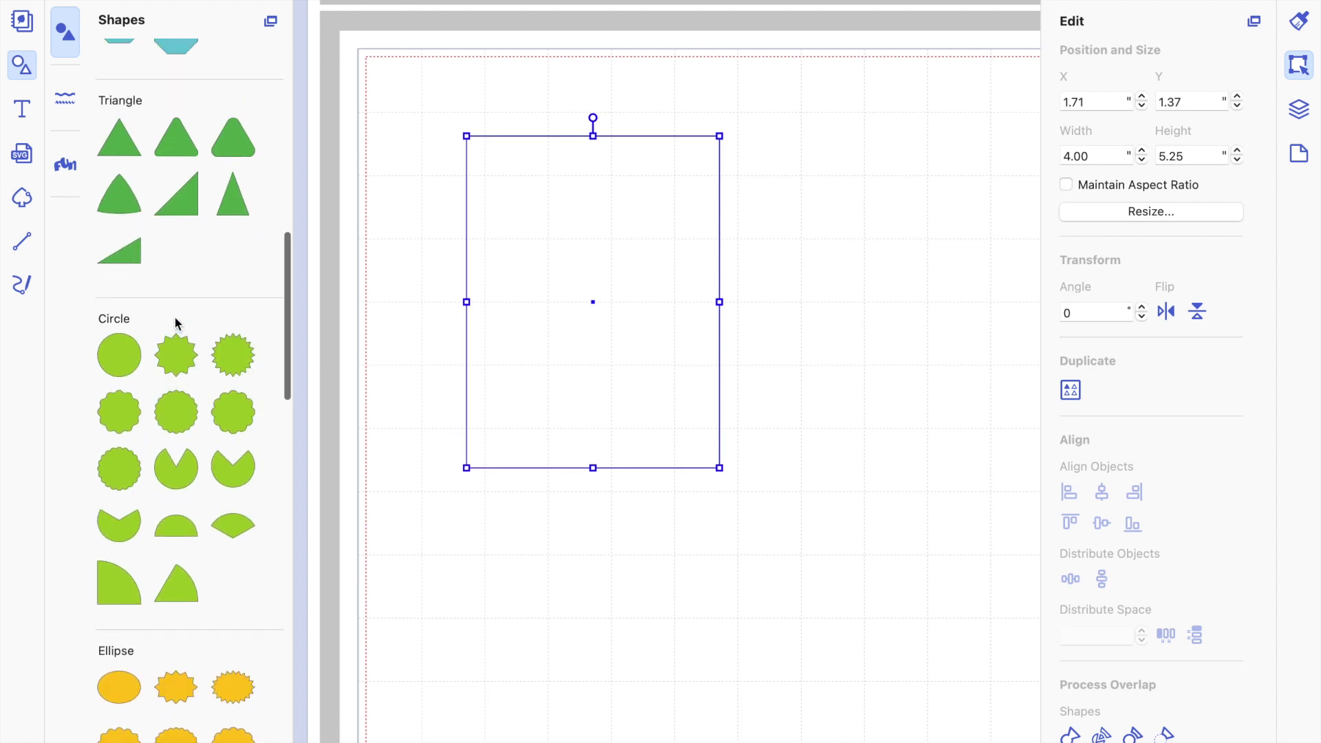
{"action": "left_click", "coordinate": [120, 362]}
{"action": "left_click_drag", "start_coordinate": [490, 177], "coordinate": [619, 265]}
{"action": "left_click_drag", "start_coordinate": [740, 389], "coordinate": [698, 359]}
{"action": "left_click_drag", "start_coordinate": [597, 246], "coordinate": [595, 251]}
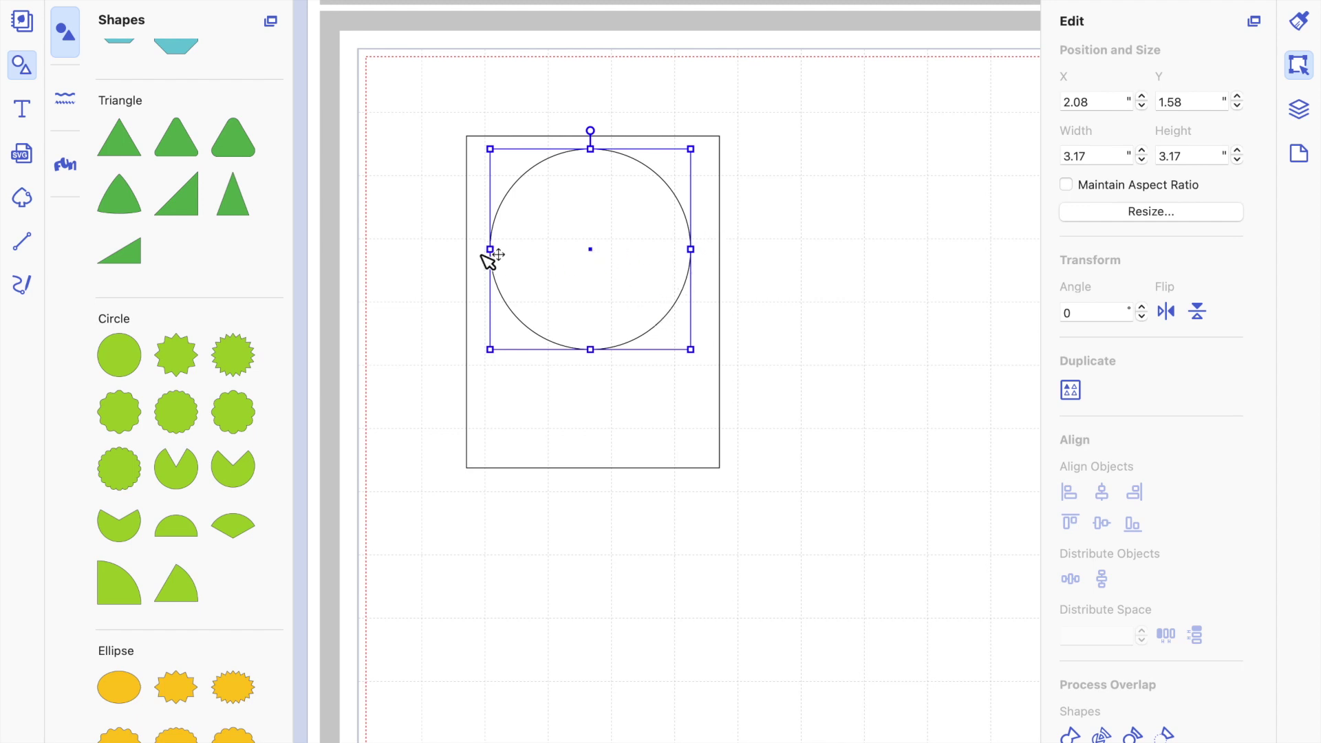
- Fill the rectangle with the Lemon yellow pencil colour
{"action": "left_click", "coordinate": [890, 239]}
{"action": "left_click", "coordinate": [674, 440]}
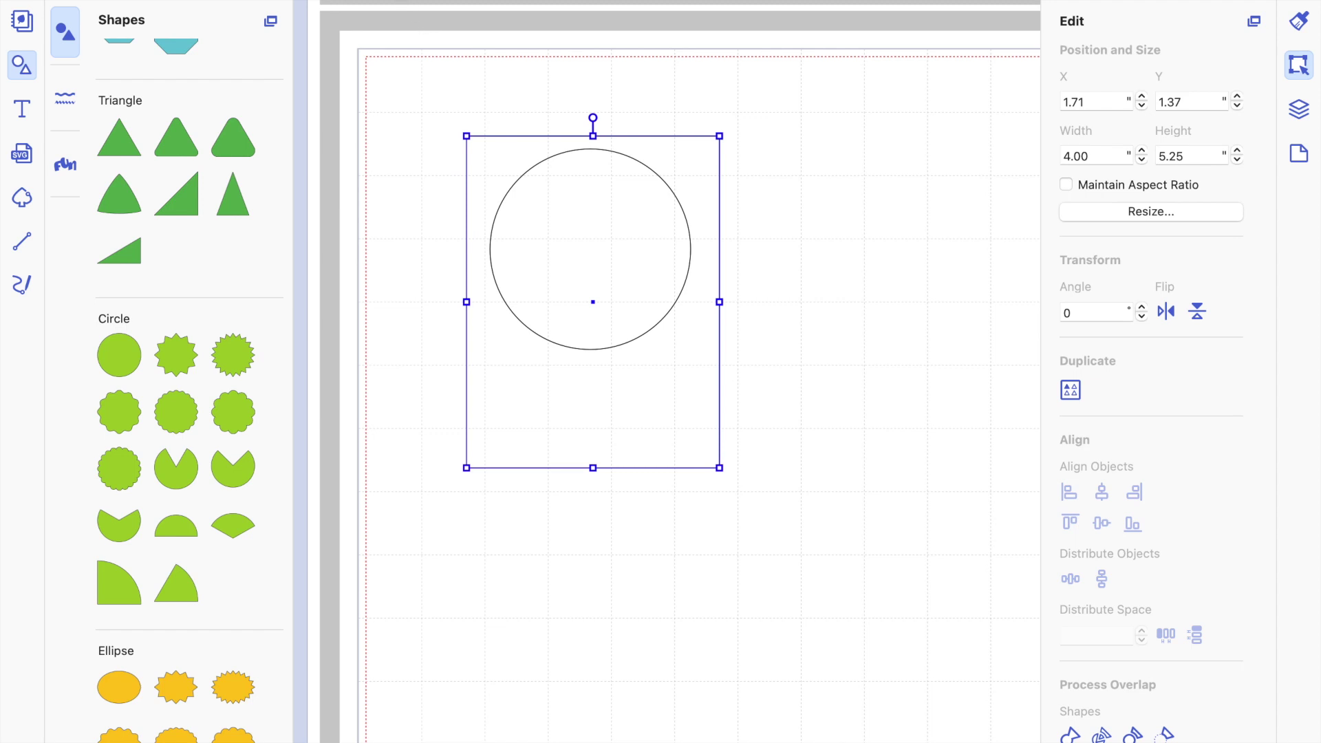
{"action": "key", "text": "shift+super+c"}
{"action": "left_click", "coordinate": [1120, 272]}
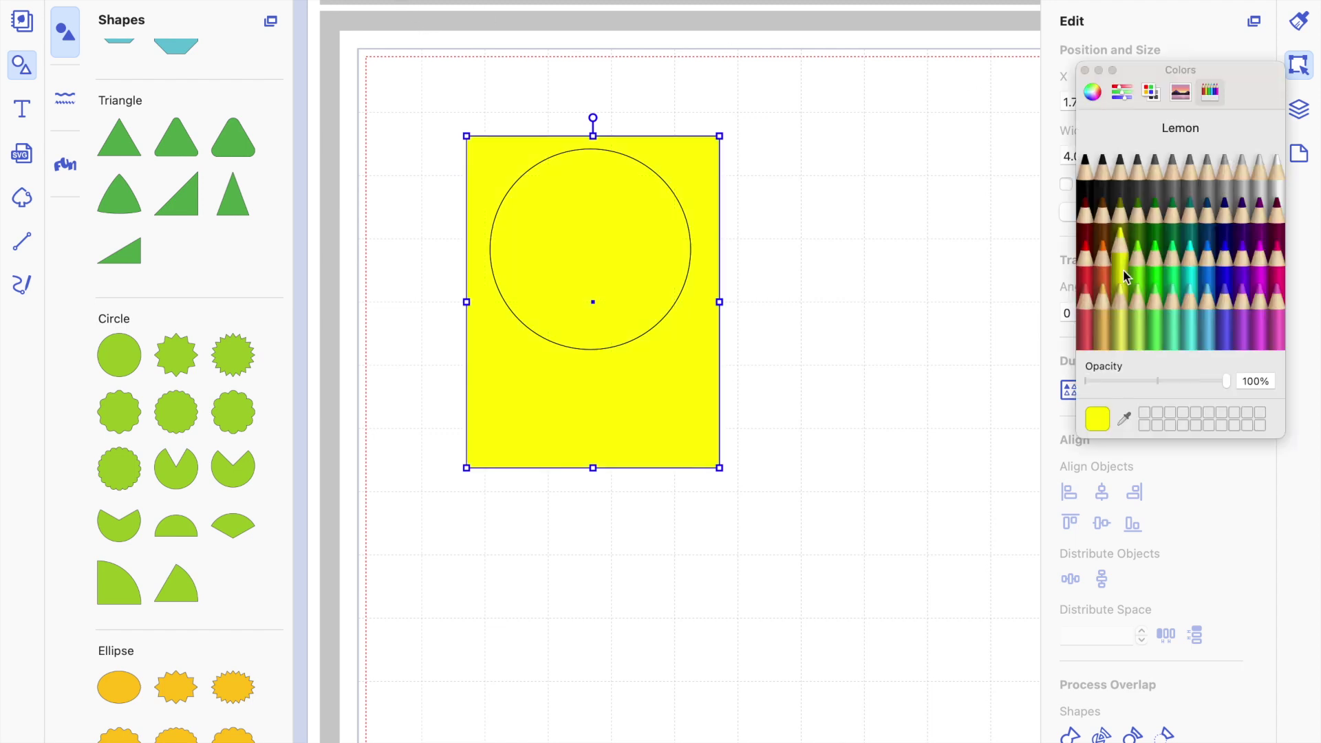
- Fill the circle with a dark blue pencil colour and close the colour picker
{"action": "left_click", "coordinate": [801, 253]}
{"action": "left_click", "coordinate": [648, 267]}
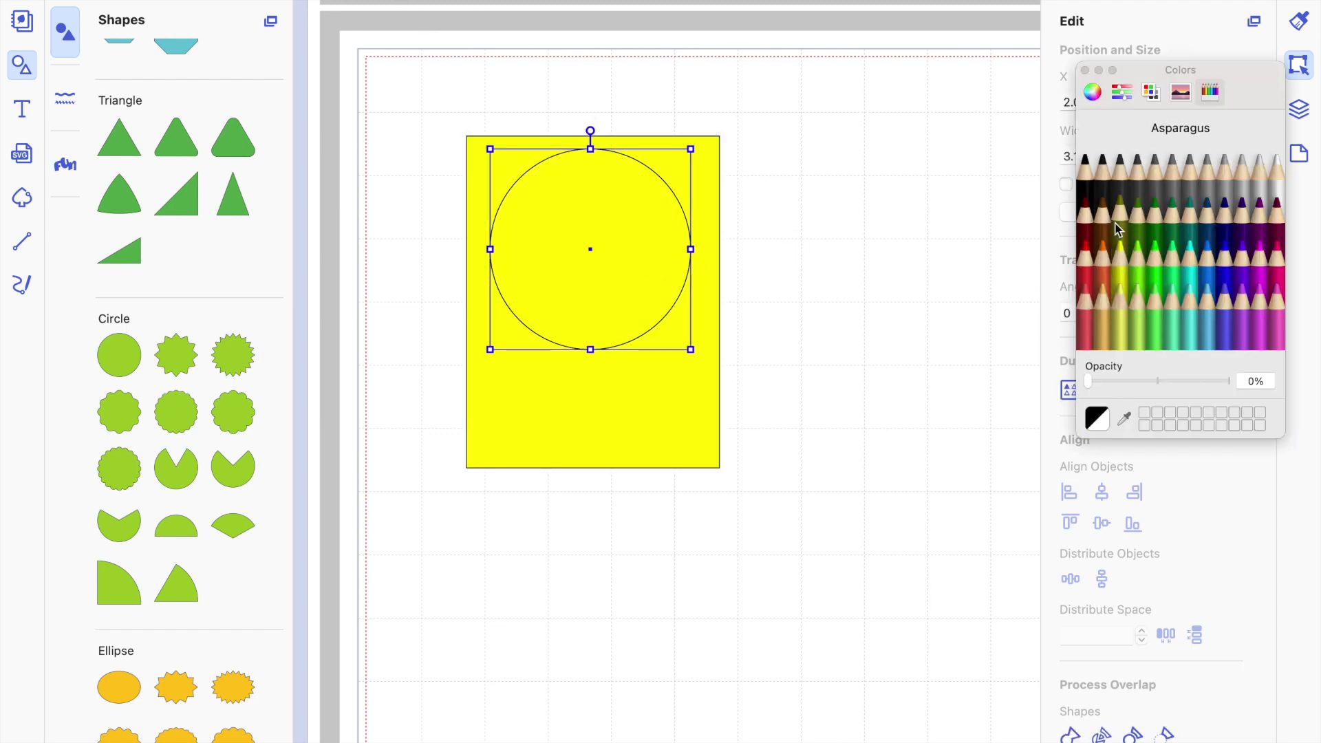
{"action": "left_click", "coordinate": [1222, 210]}
{"action": "left_click", "coordinate": [907, 222]}
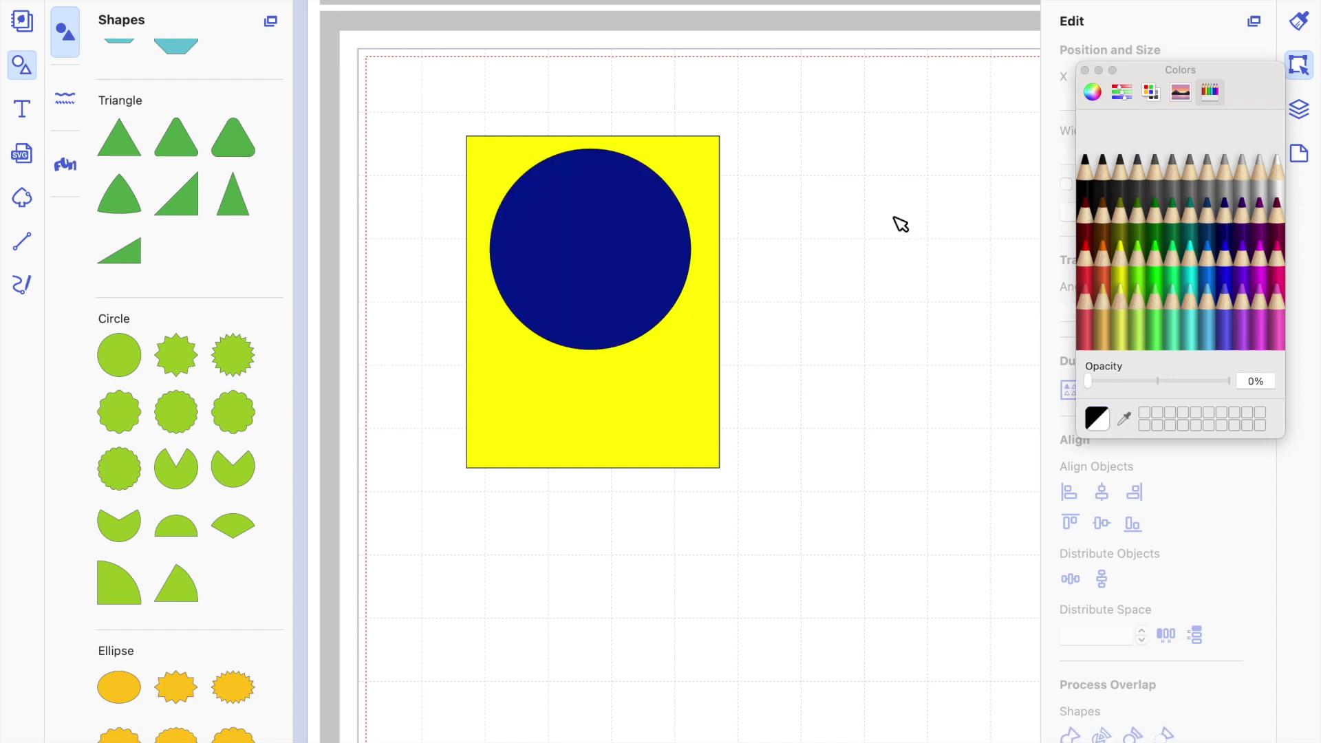
{"action": "left_click", "coordinate": [1084, 71]}
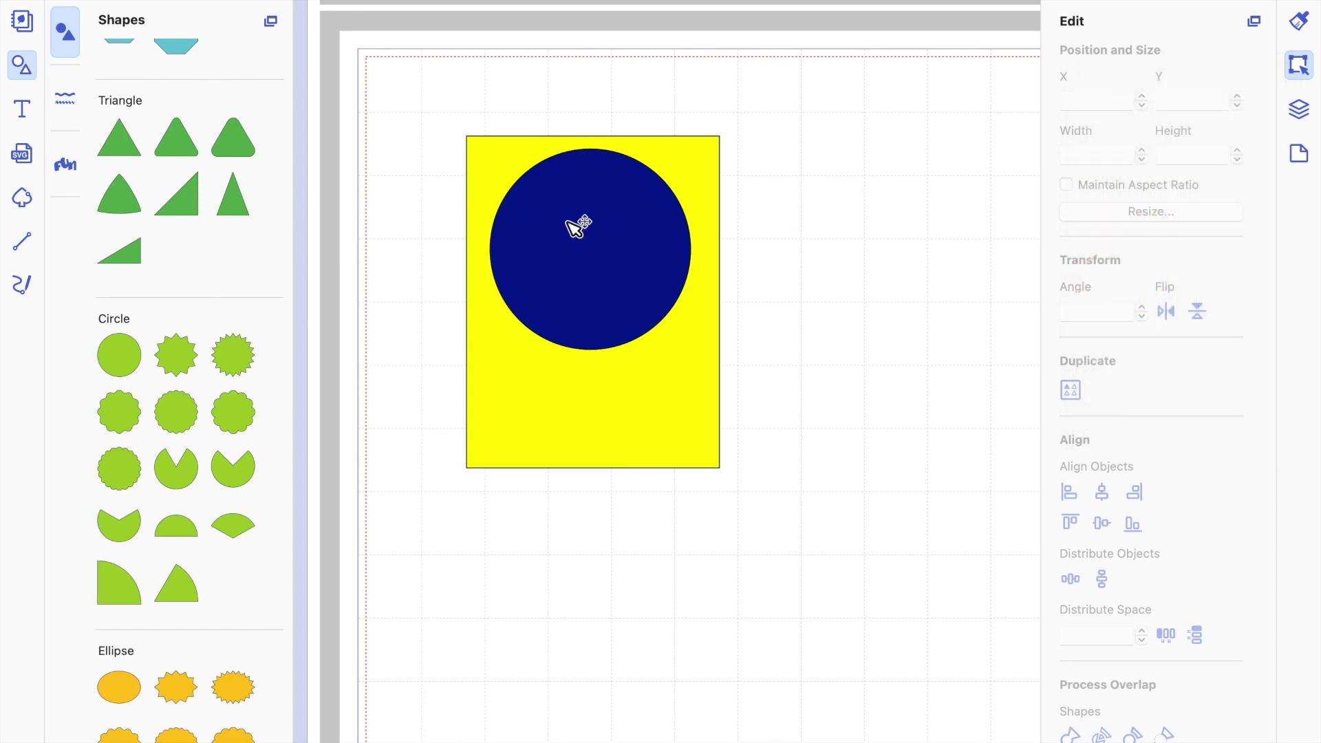
- Align the circle and the rectangle on their horizontal centres
{"action": "left_click", "coordinate": [782, 258]}
{"action": "left_click_drag", "start_coordinate": [783, 258], "coordinate": [635, 246]}
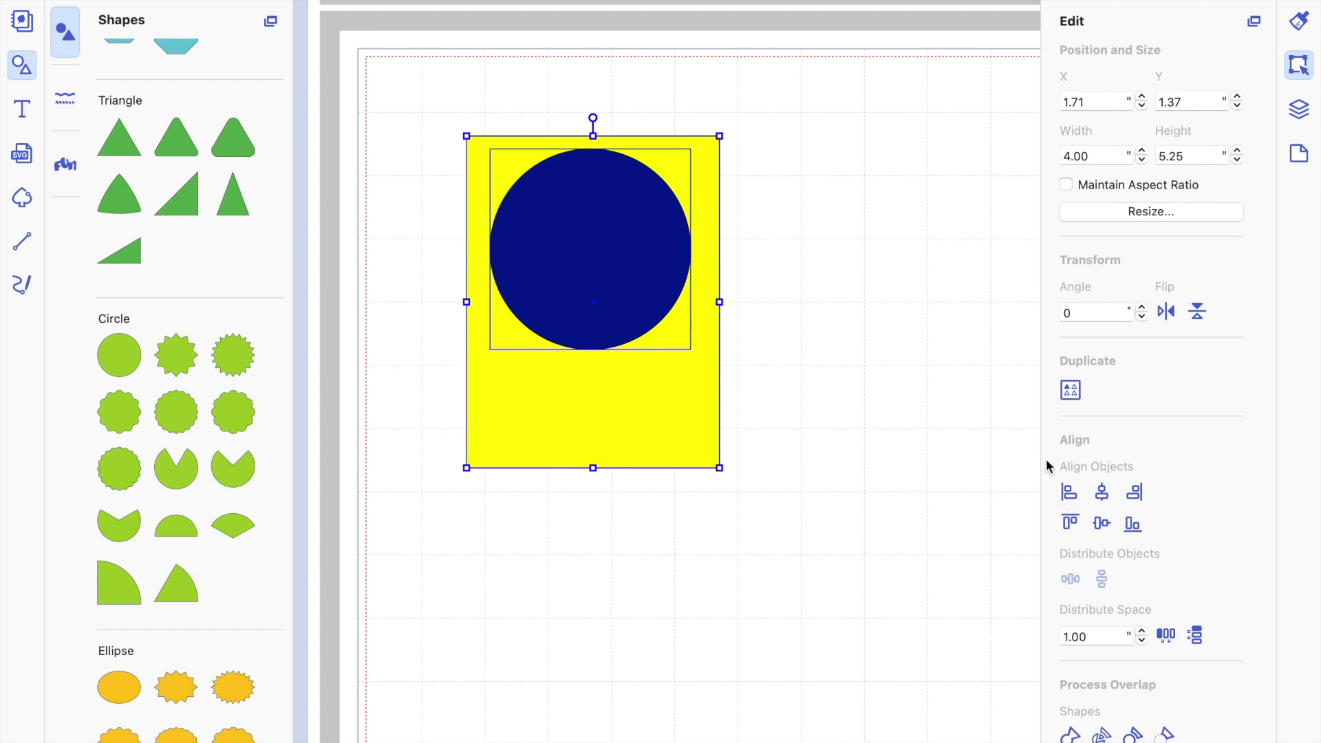
{"action": "left_click", "coordinate": [1103, 497]}
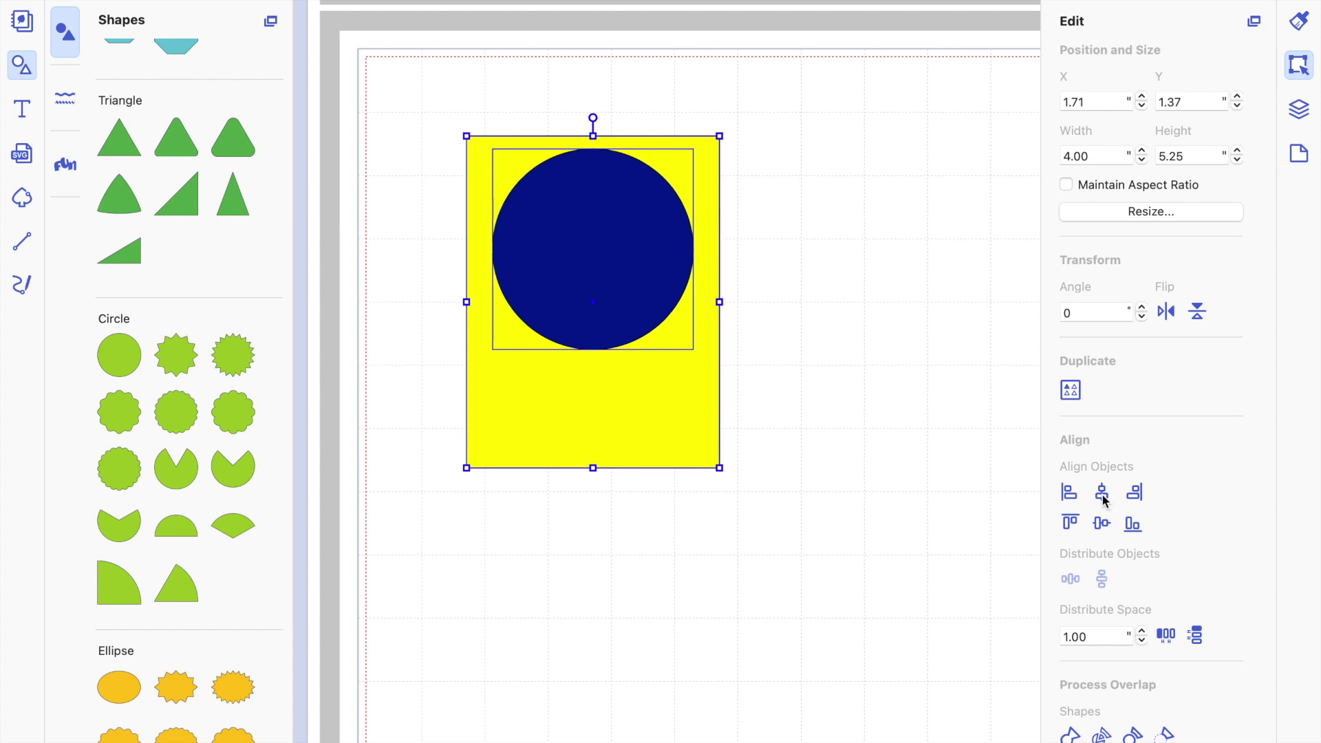
{"action": "left_click", "coordinate": [888, 402]}
{"action": "left_click", "coordinate": [653, 286]}
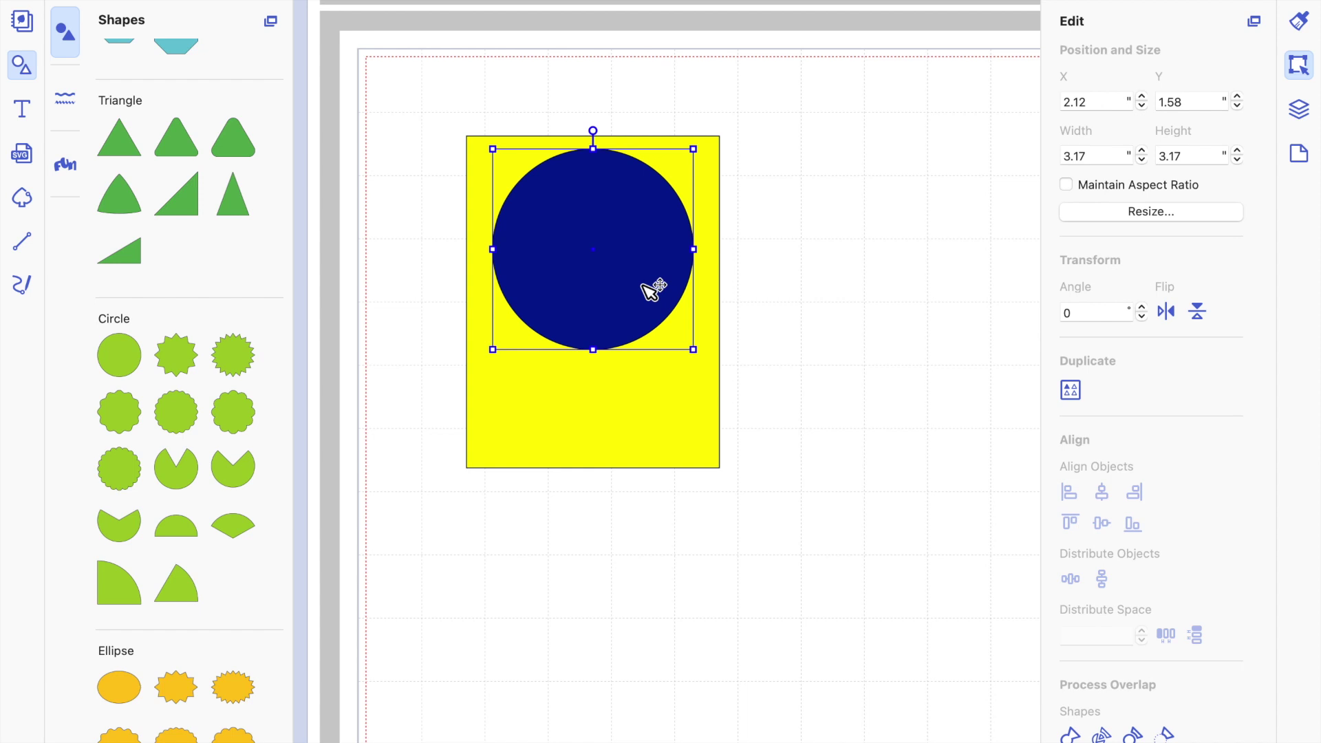
- Align the circle and the rectangle on their vertical middles
{"action": "left_click_drag", "start_coordinate": [774, 325], "coordinate": [604, 277]}
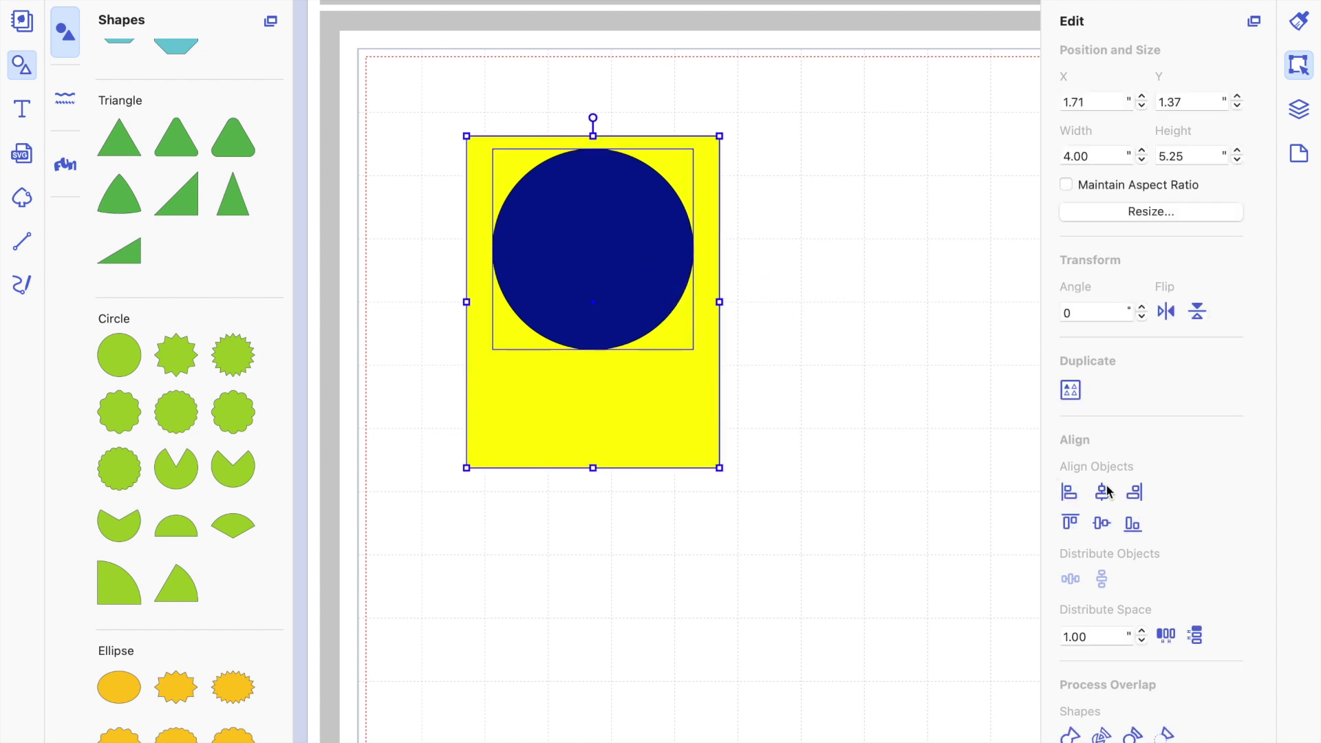
{"action": "left_click", "coordinate": [1102, 522]}
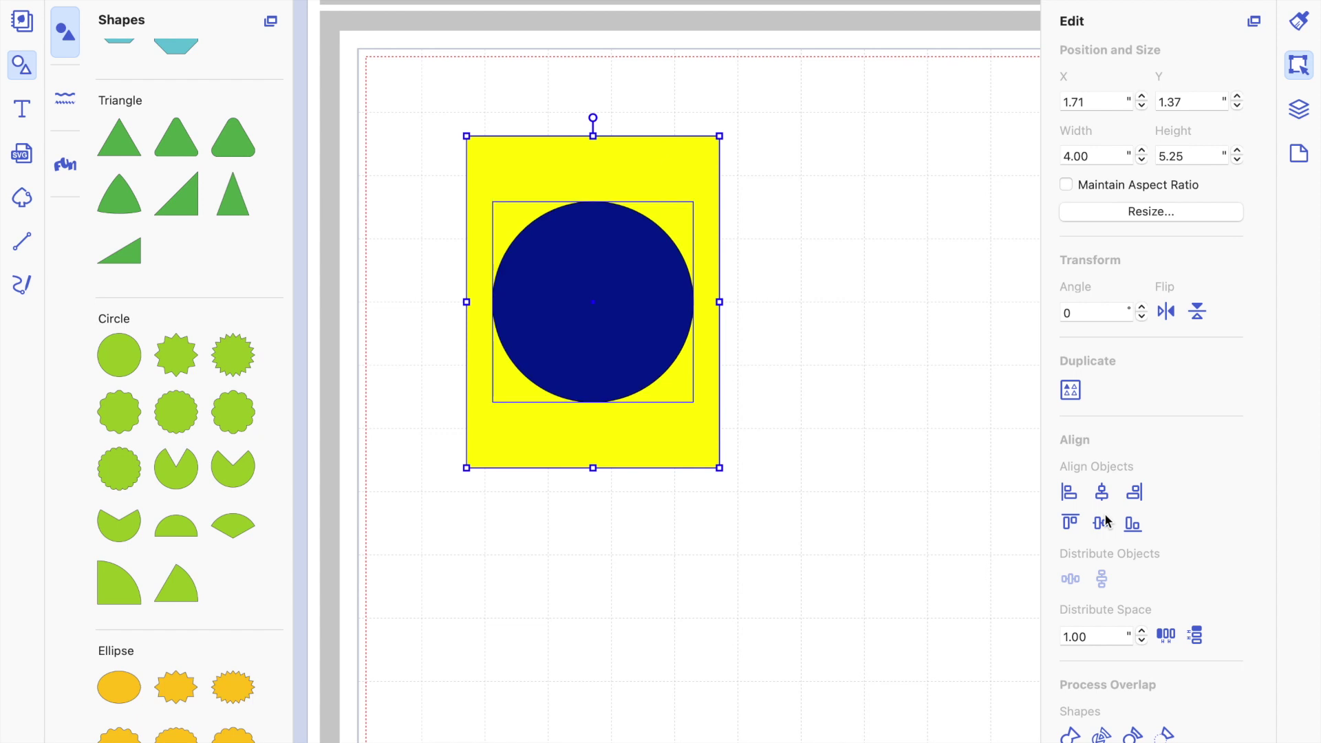
{"action": "left_click", "coordinate": [861, 306]}
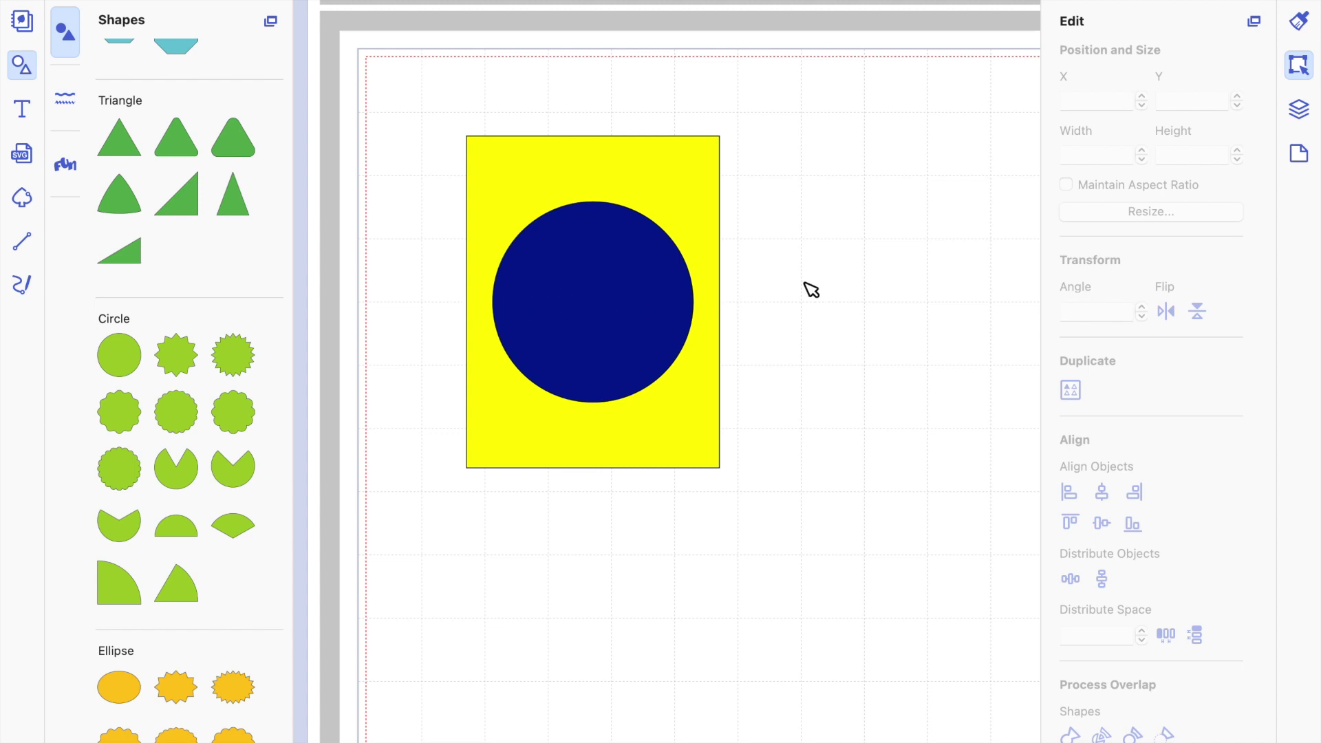
- Nudge the circle straight up inside the rectangle to Y 1.80", then deselect it
{"action": "left_click", "coordinate": [613, 298]}
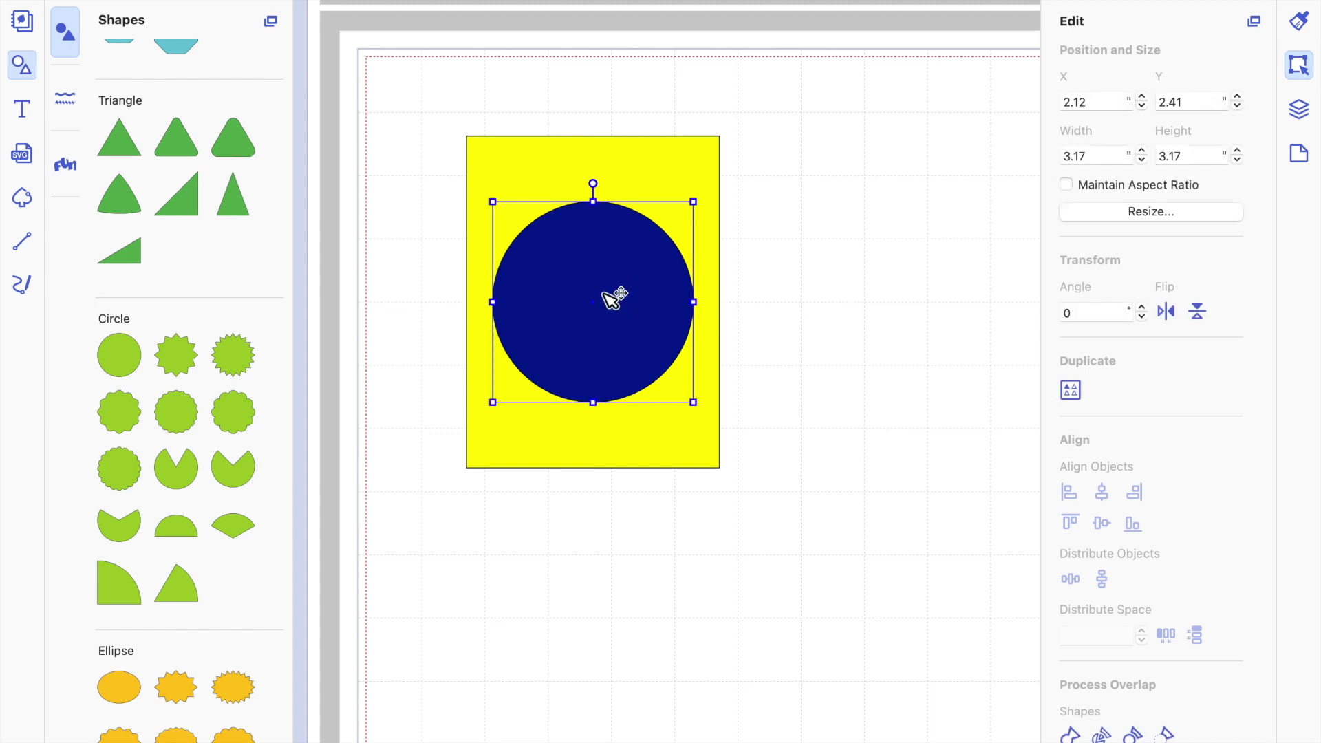
{"action": "key", "text": "Up"}
{"action": "key", "text": "Up"}
{"action": "key", "text": "Up"}
{"action": "key", "text": "Up"}
{"action": "key", "text": "Up"}
{"action": "key", "text": "Up"}
{"action": "key", "text": "Up"}
{"action": "key", "text": "Up"}
{"action": "key", "text": "Up"}
{"action": "key", "text": "Up"}
{"action": "key", "text": "Up"}
{"action": "key", "text": "Up"}
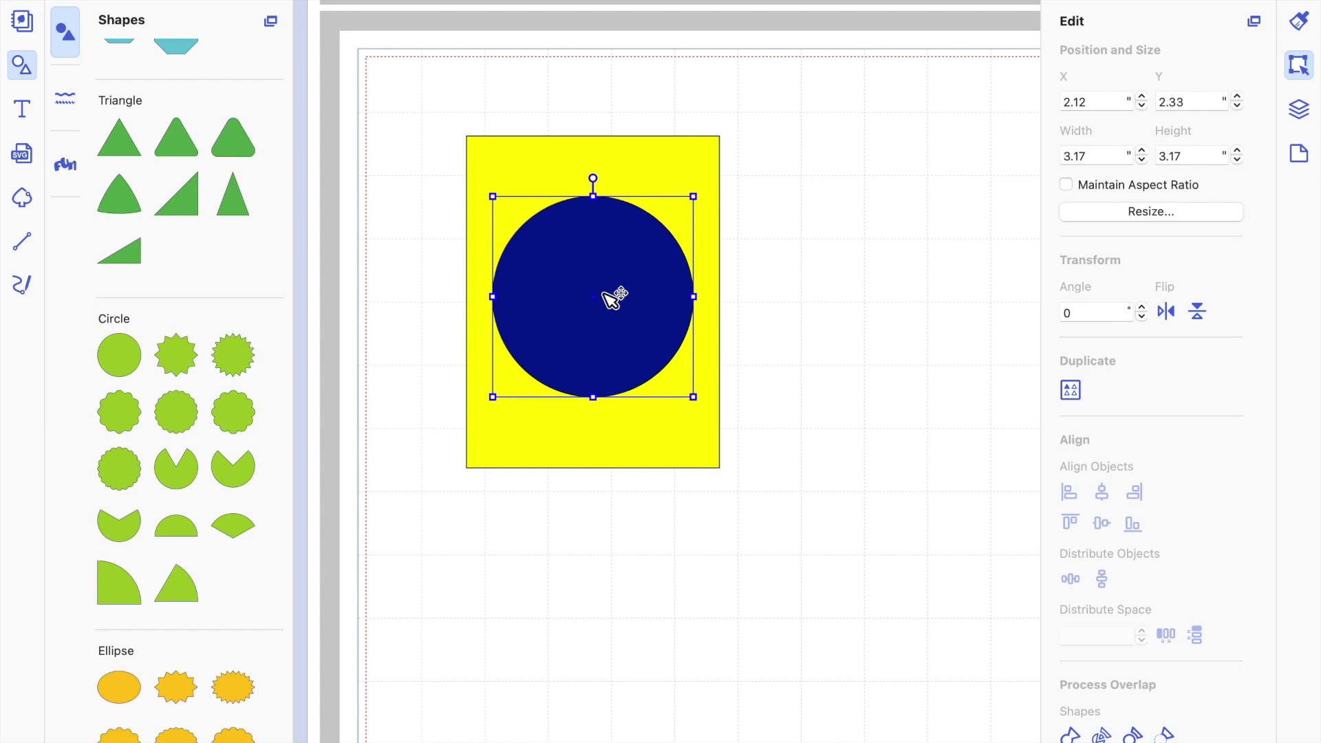
{"action": "key", "text": "Up"}
{"action": "key", "text": "Up"}
{"action": "key", "text": "Up"}
{"action": "key", "text": "Up"}
{"action": "key", "text": "Up"}
{"action": "key", "text": "Up"}
{"action": "key", "text": "Up"}
{"action": "key", "text": "Up"}
{"action": "key", "text": "Up"}
{"action": "key", "text": "Up"}
{"action": "key", "text": "Up"}
{"action": "key", "text": "Up"}
{"action": "key", "text": "Up"}
{"action": "key", "text": "Up"}
{"action": "key", "text": "Up"}
{"action": "key", "text": "Up"}
{"action": "key", "text": "Up"}
{"action": "key", "text": "Up"}
{"action": "key", "text": "Up"}
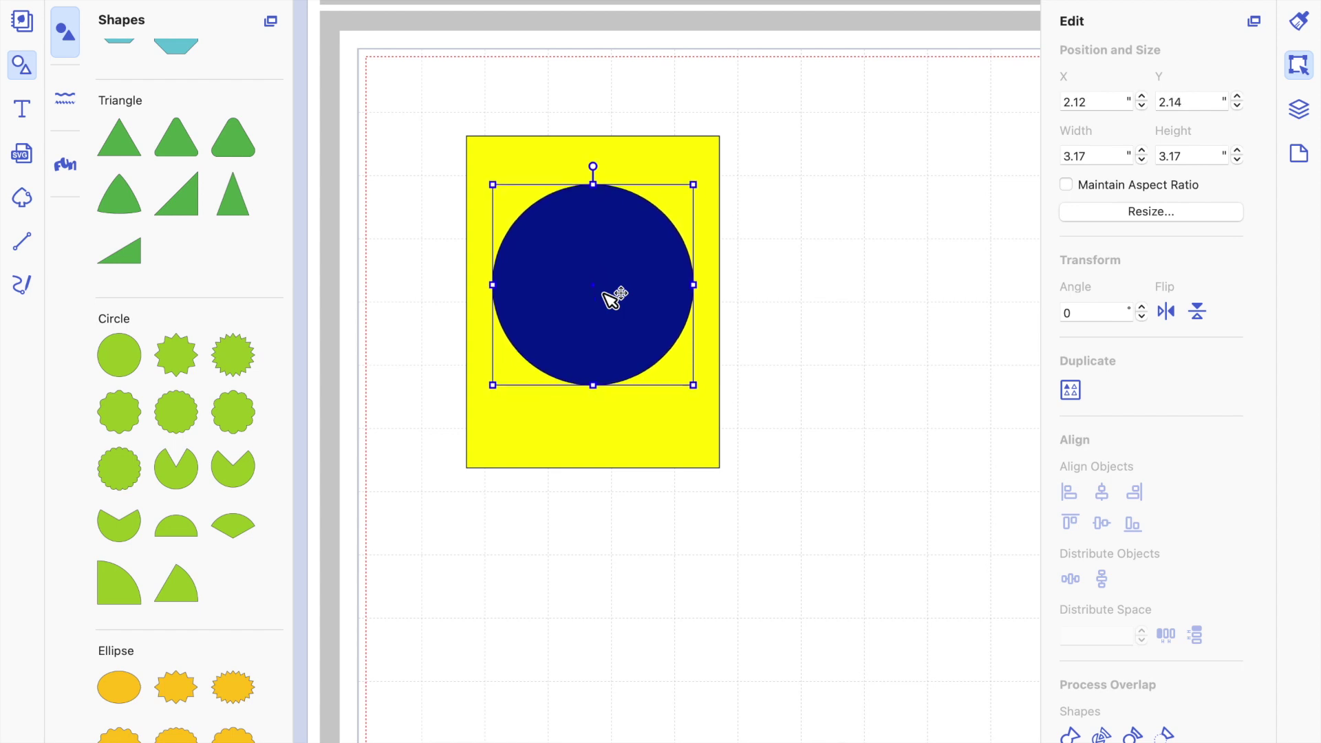
{"action": "key", "text": "Up"}
{"action": "key", "text": "Up"}
{"action": "key", "text": "Up"}
{"action": "key", "text": "Up"}
{"action": "key", "text": "Up"}
{"action": "key", "text": "Up"}
{"action": "key", "text": "Up"}
{"action": "key", "text": "Up"}
{"action": "key", "text": "Up"}
{"action": "key", "text": "Up"}
{"action": "key", "text": "Up"}
{"action": "key", "text": "Up"}
{"action": "key", "text": "Up"}
{"action": "key", "text": "Up"}
{"action": "key", "text": "Up"}
{"action": "key", "text": "Up"}
{"action": "key", "text": "Up"}
{"action": "key", "text": "Up"}
{"action": "key", "text": "Up"}
{"action": "key", "text": "Up"}
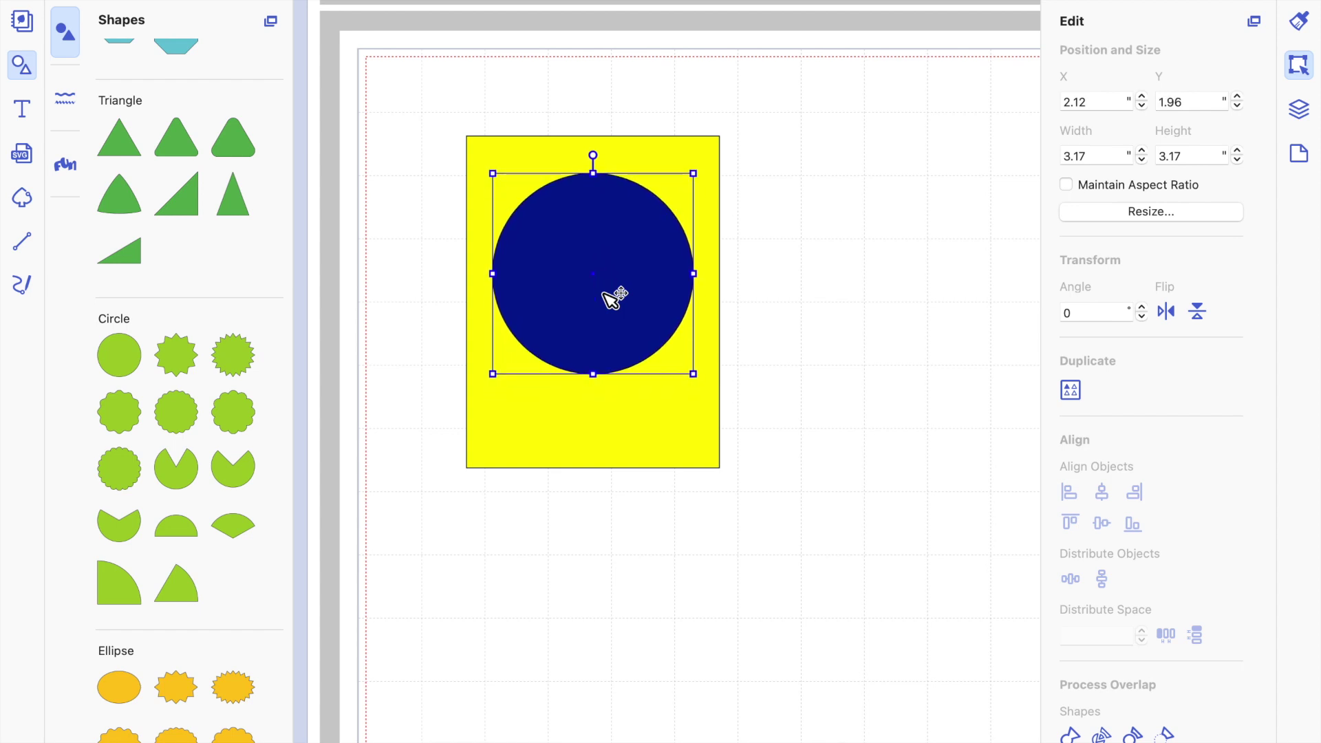
{"action": "key", "text": "Up"}
{"action": "key", "text": "Up"}
{"action": "key", "text": "Up"}
{"action": "key", "text": "Up"}
{"action": "key", "text": "Up"}
{"action": "key", "text": "Up"}
{"action": "key", "text": "Up"}
{"action": "key", "text": "Up"}
{"action": "key", "text": "Up"}
{"action": "key", "text": "Up"}
{"action": "key", "text": "Up"}
{"action": "key", "text": "Up"}
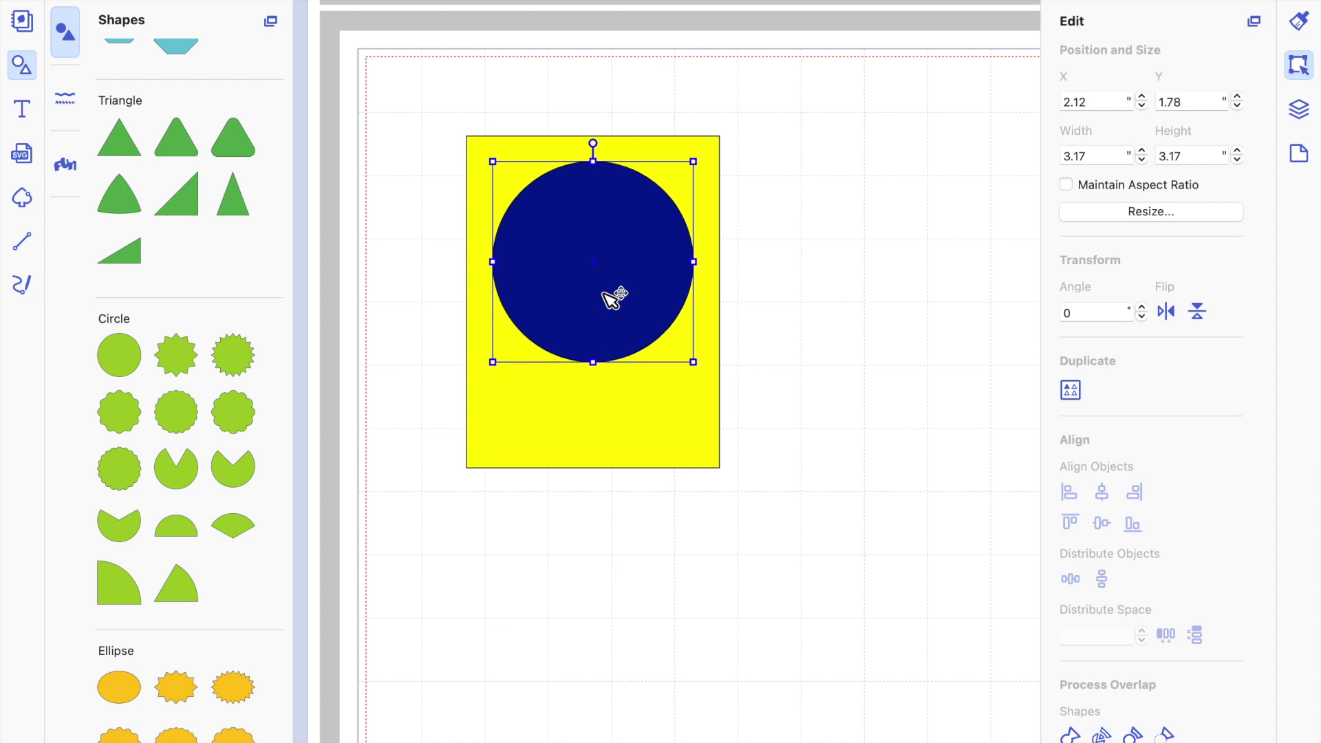
{"action": "key", "text": "Down"}
{"action": "key", "text": "Down"}
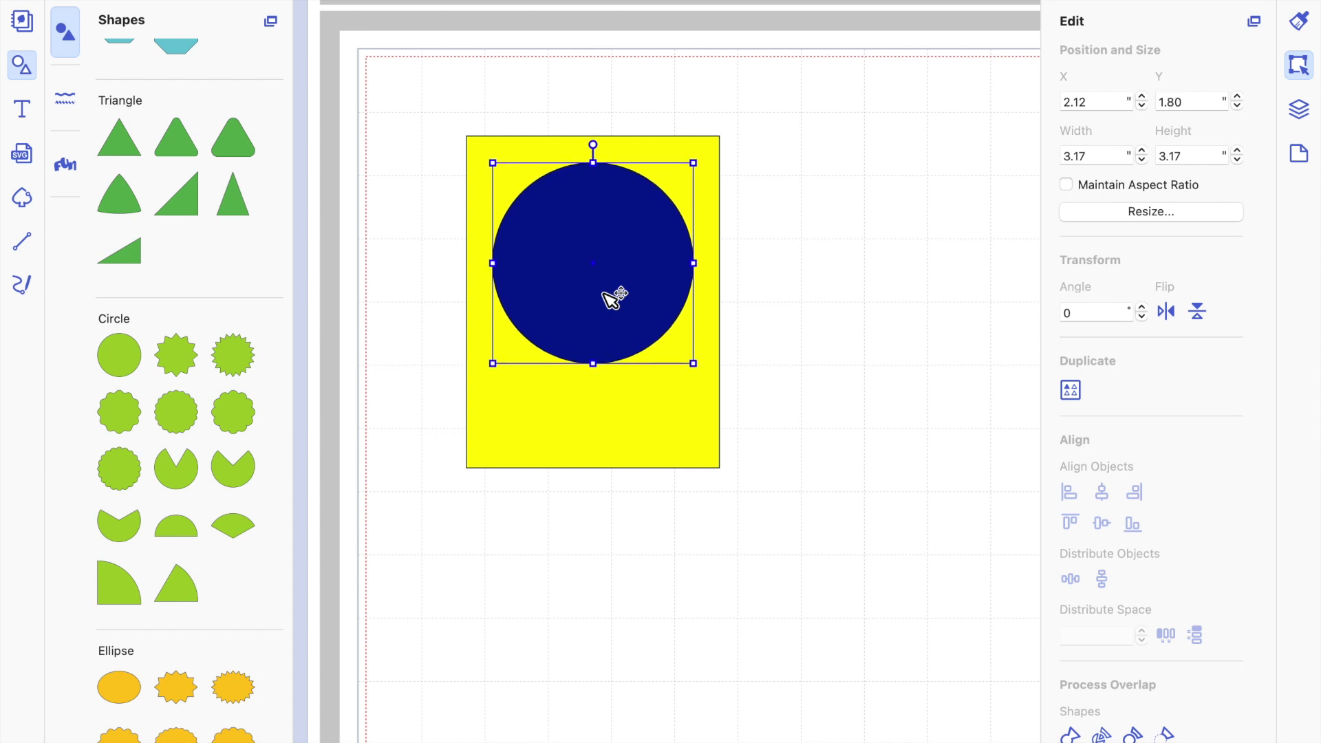
{"action": "left_click", "coordinate": [834, 337]}
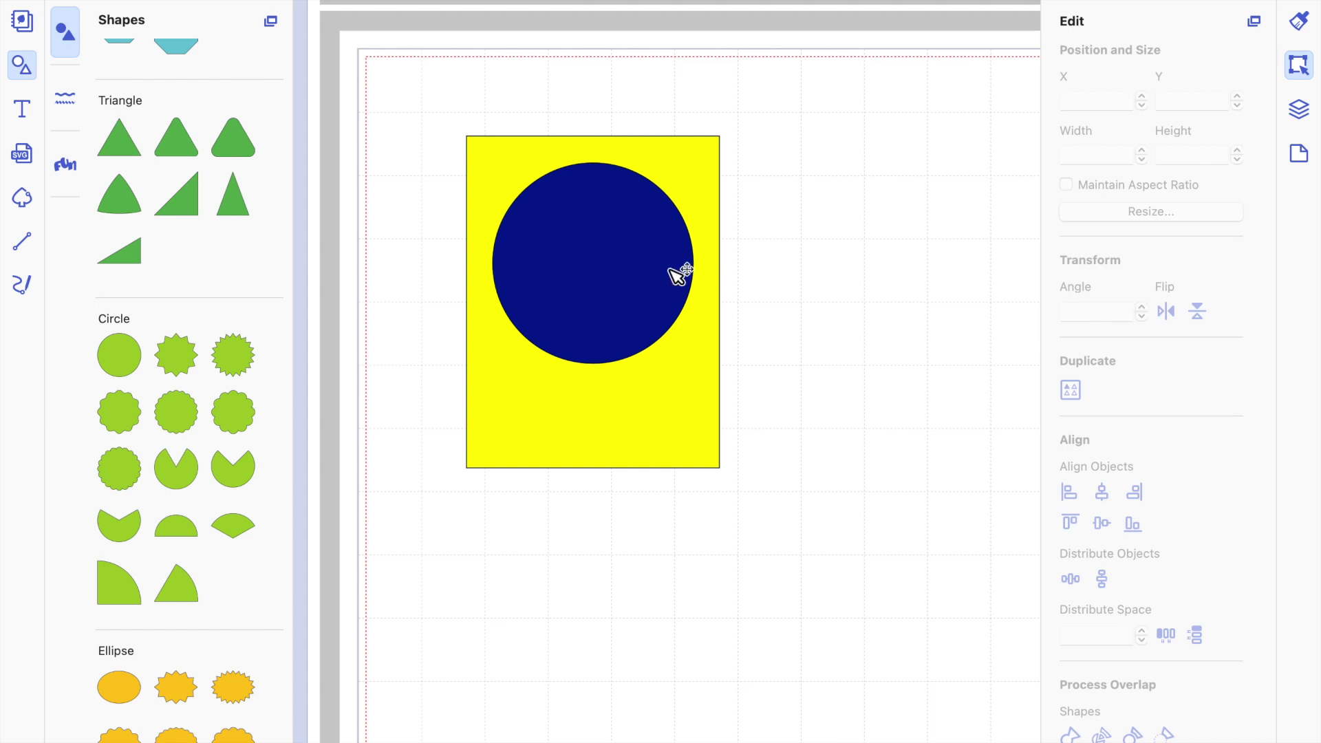
- Duplicate the yellow rectangle and place the copy below and beside the original at about X 6.27", Y 5.36"
{"action": "left_click", "coordinate": [683, 417]}
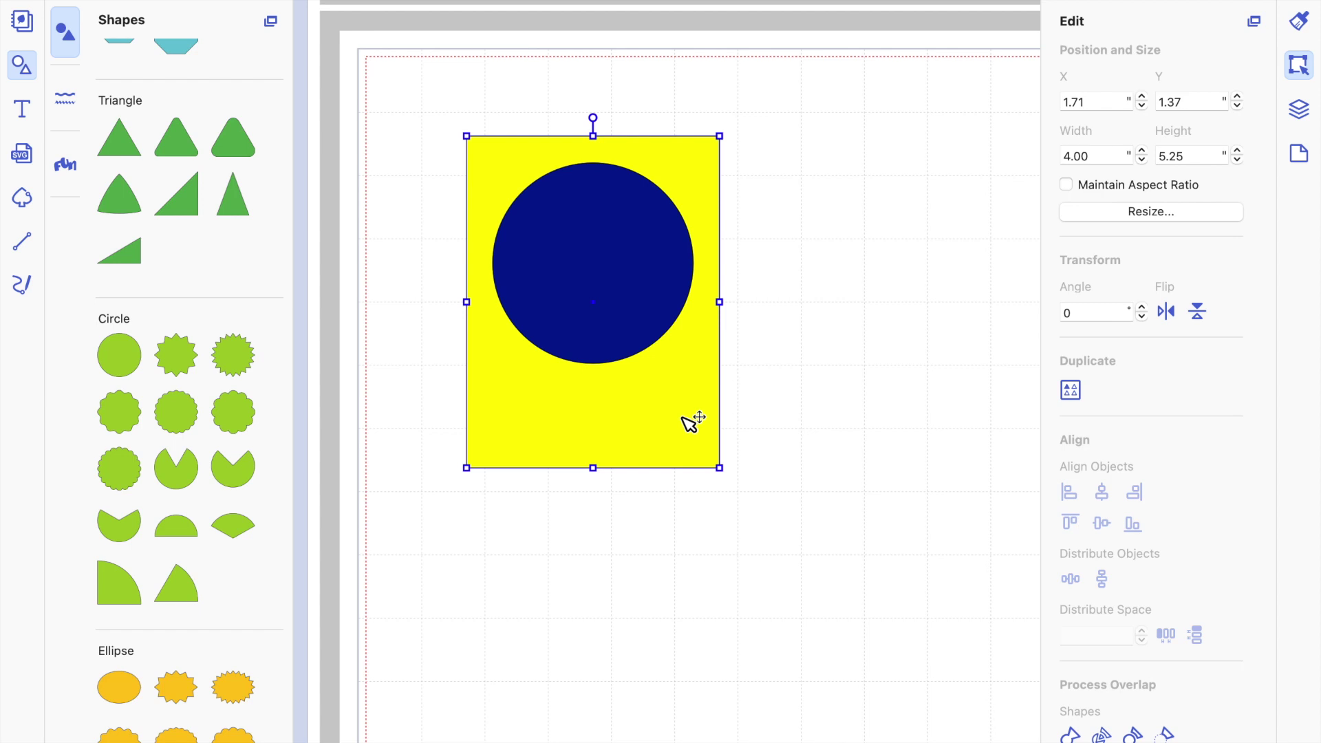
{"action": "key", "text": "super+d"}
{"action": "left_click_drag", "start_coordinate": [681, 416], "coordinate": [908, 553]}
{"action": "left_click_drag", "start_coordinate": [876, 463], "coordinate": [899, 525]}
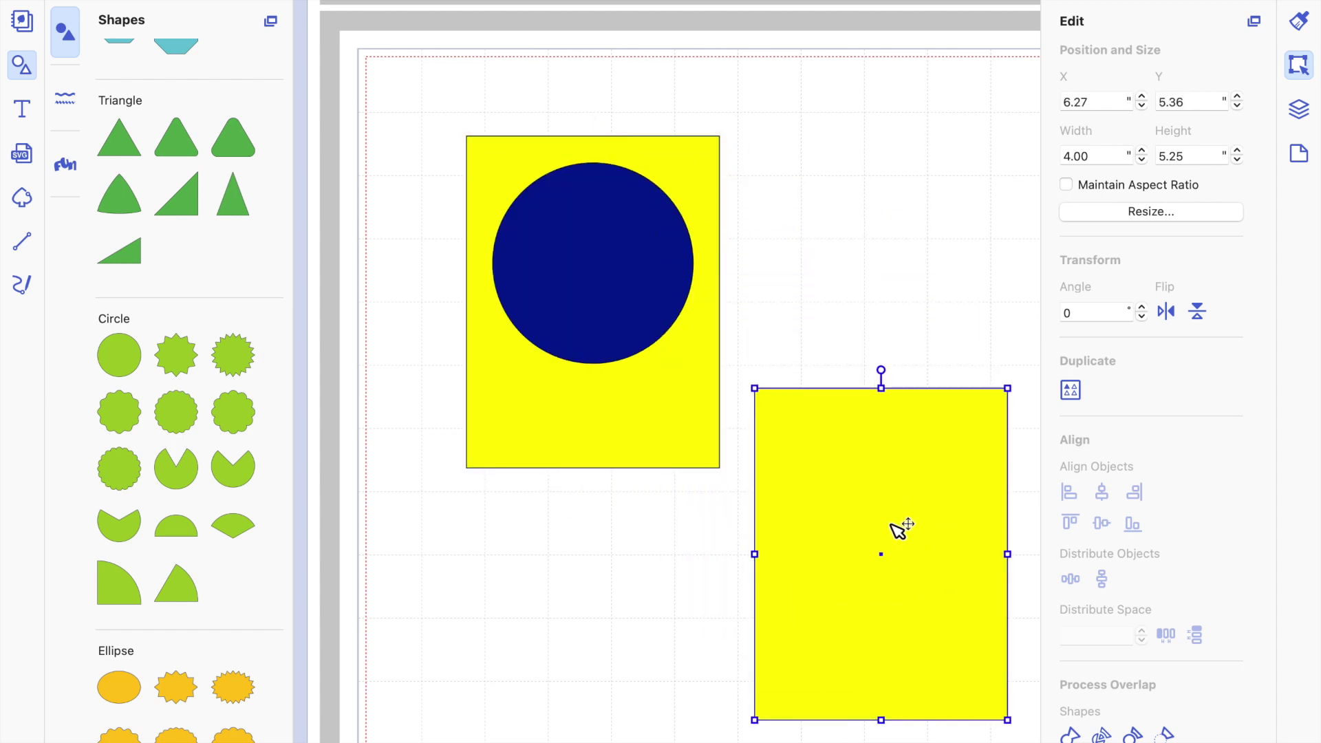
- Duplicate the blue circle, place the copy above the loose yellow rectangle, and shift that rectangle to about X 6.39", Y 5.38"
{"action": "left_click", "coordinate": [627, 277]}
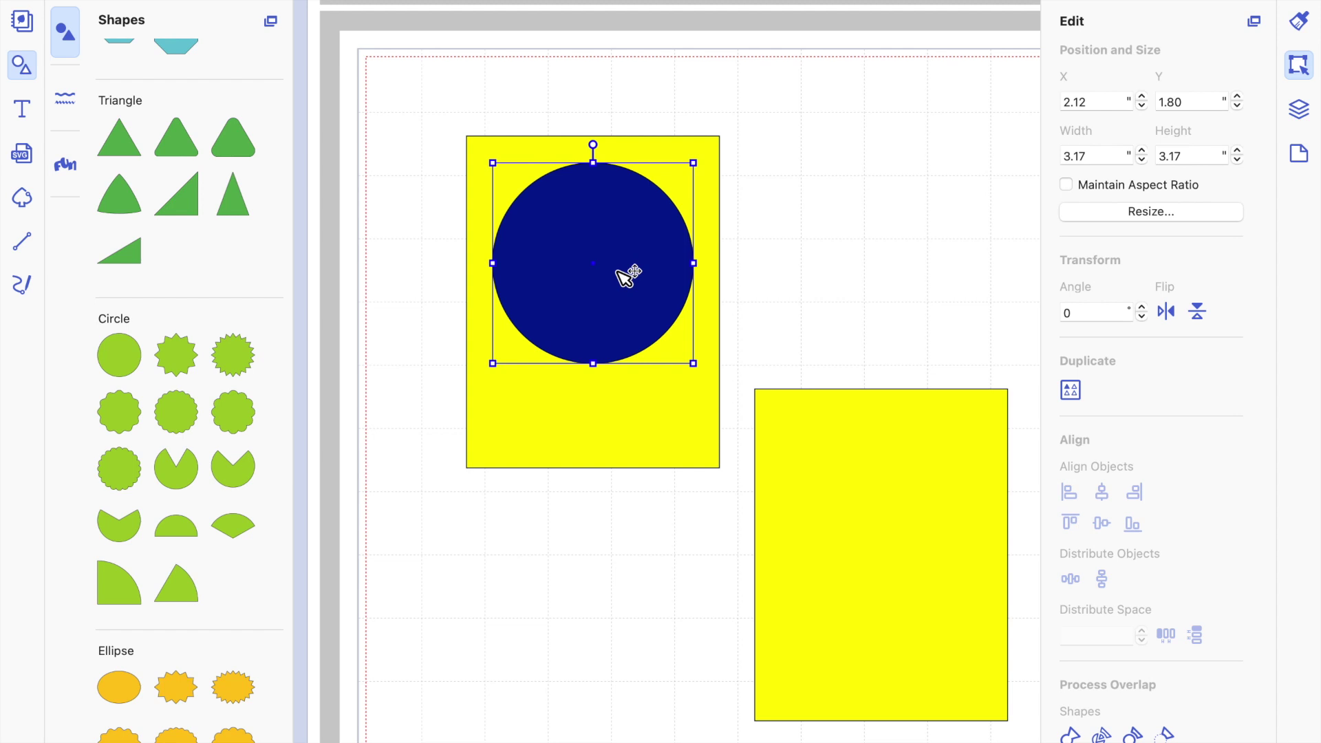
{"action": "key", "text": "super+d"}
{"action": "left_click_drag", "start_coordinate": [664, 267], "coordinate": [910, 232]}
{"action": "left_click_drag", "start_coordinate": [890, 458], "coordinate": [899, 469]}
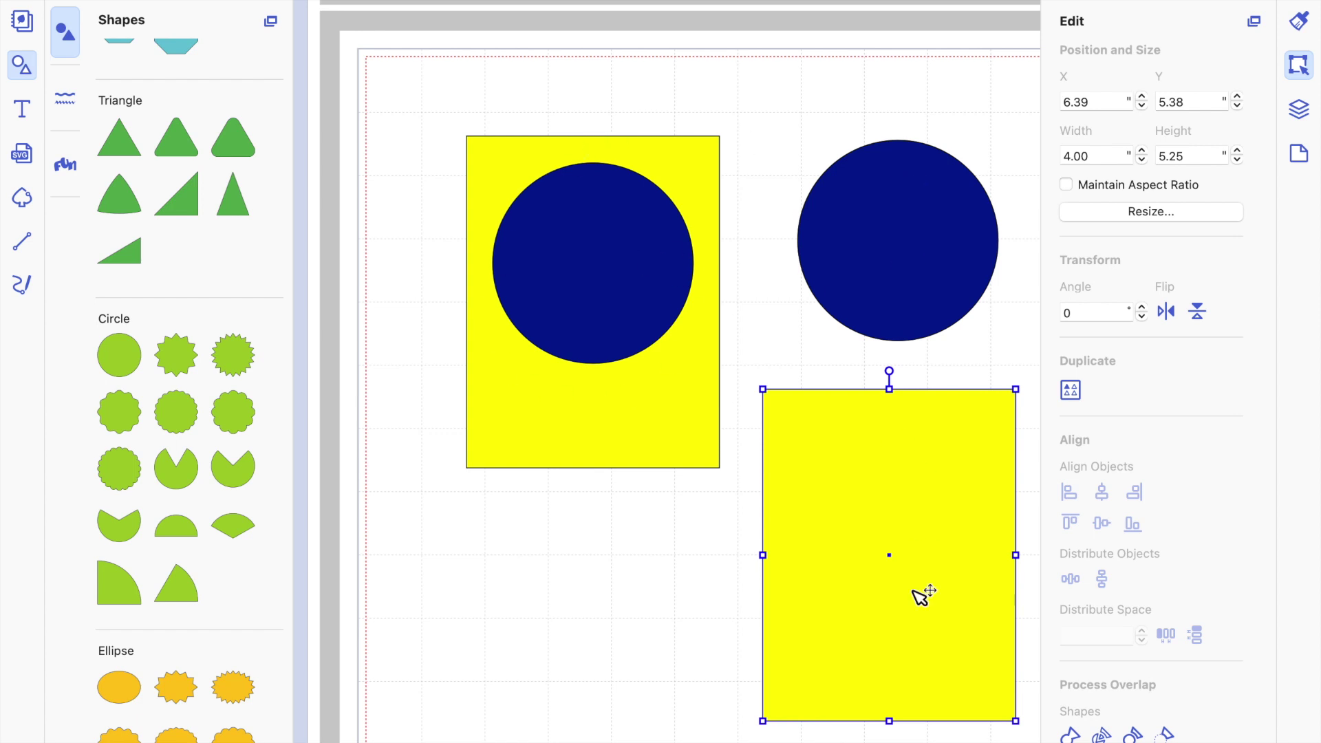
{"action": "left_click", "coordinate": [886, 468]}
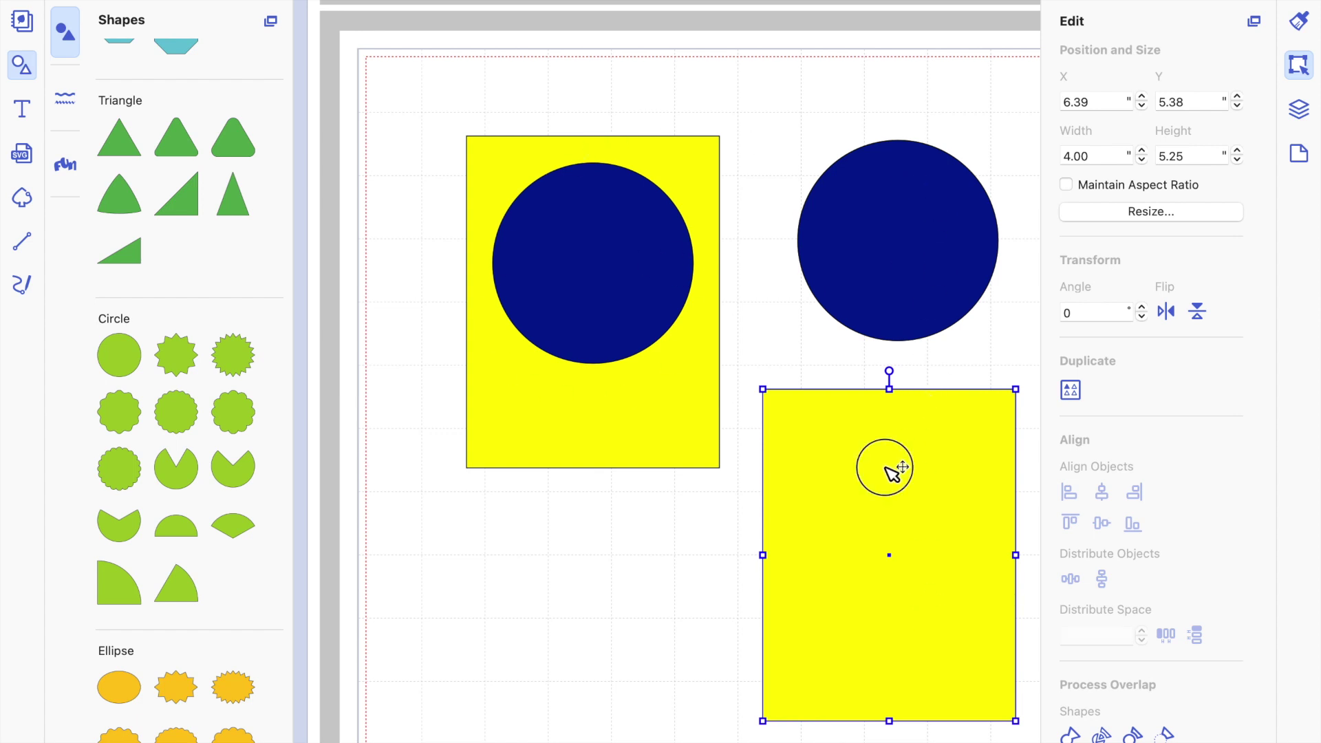
{"action": "left_click", "coordinate": [893, 474]}
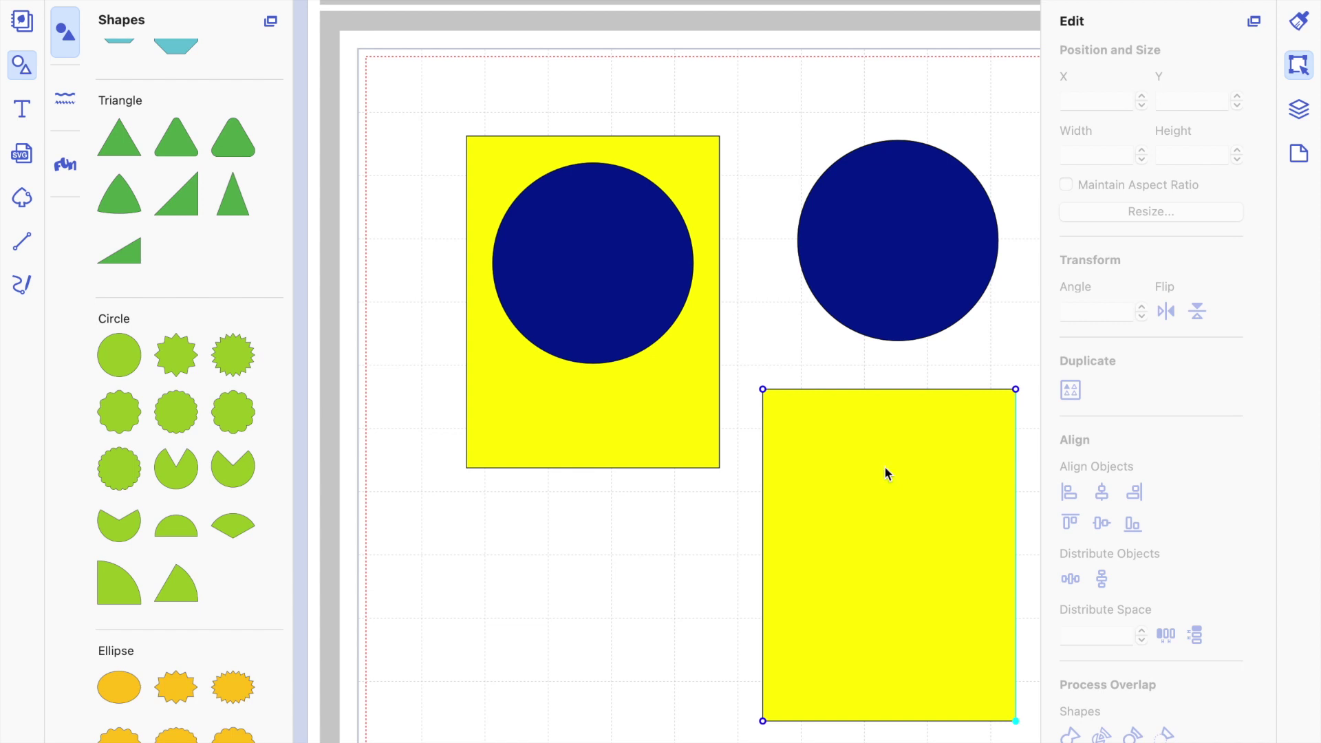
{"action": "key", "text": "ctrl+v"}
{"action": "key", "text": "ctrl+z"}
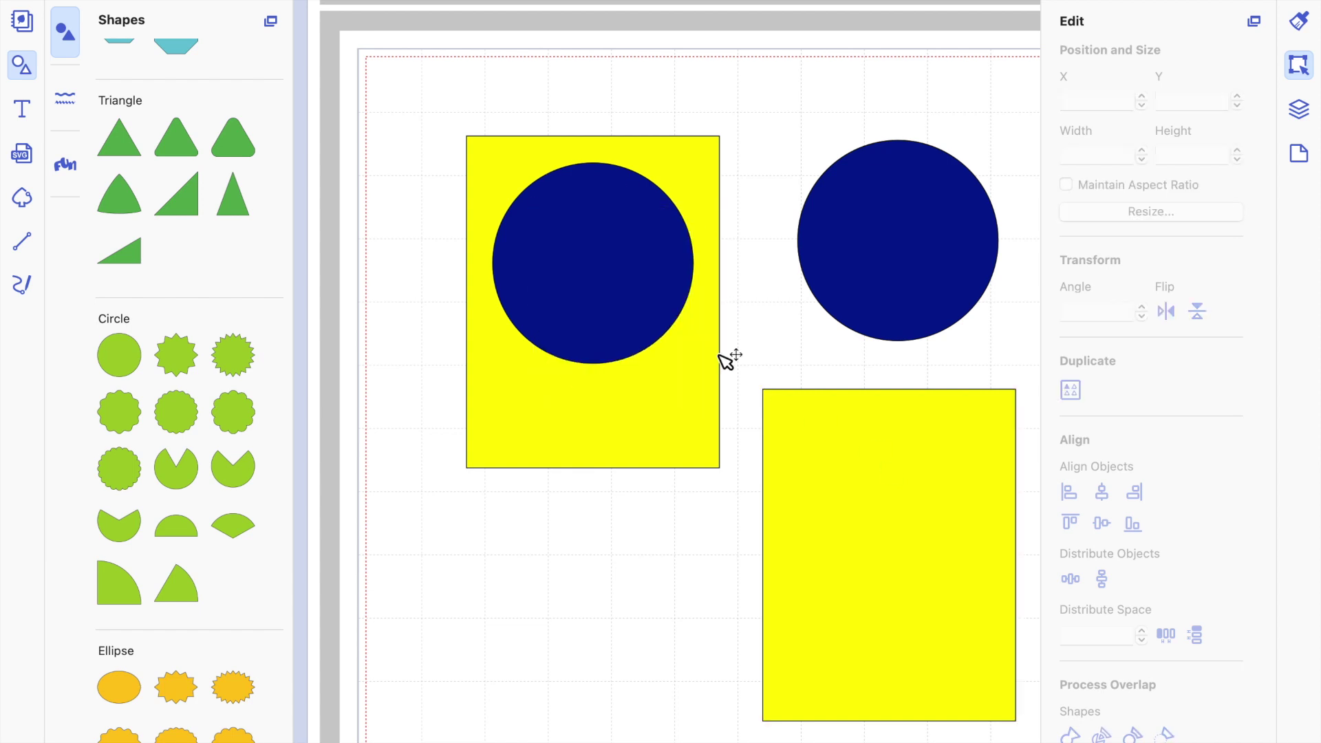
- Duplicate the loose yellow rectangle and place the second copy beneath the original panel at about X 1.54", Y 7.44"
{"action": "left_click", "coordinate": [805, 469]}
{"action": "key", "text": "ctrl+d"}
{"action": "left_click_drag", "start_coordinate": [876, 500], "coordinate": [551, 614]}
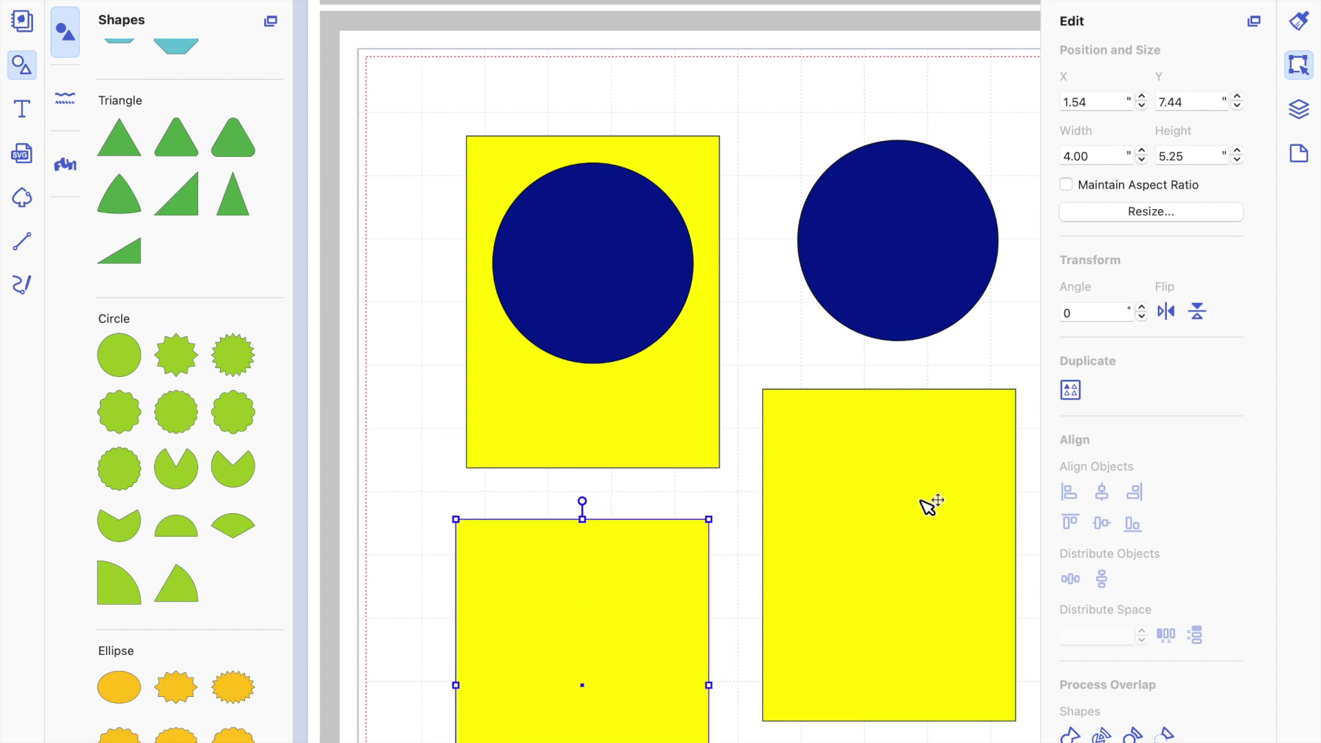
{"action": "left_click", "coordinate": [925, 503]}
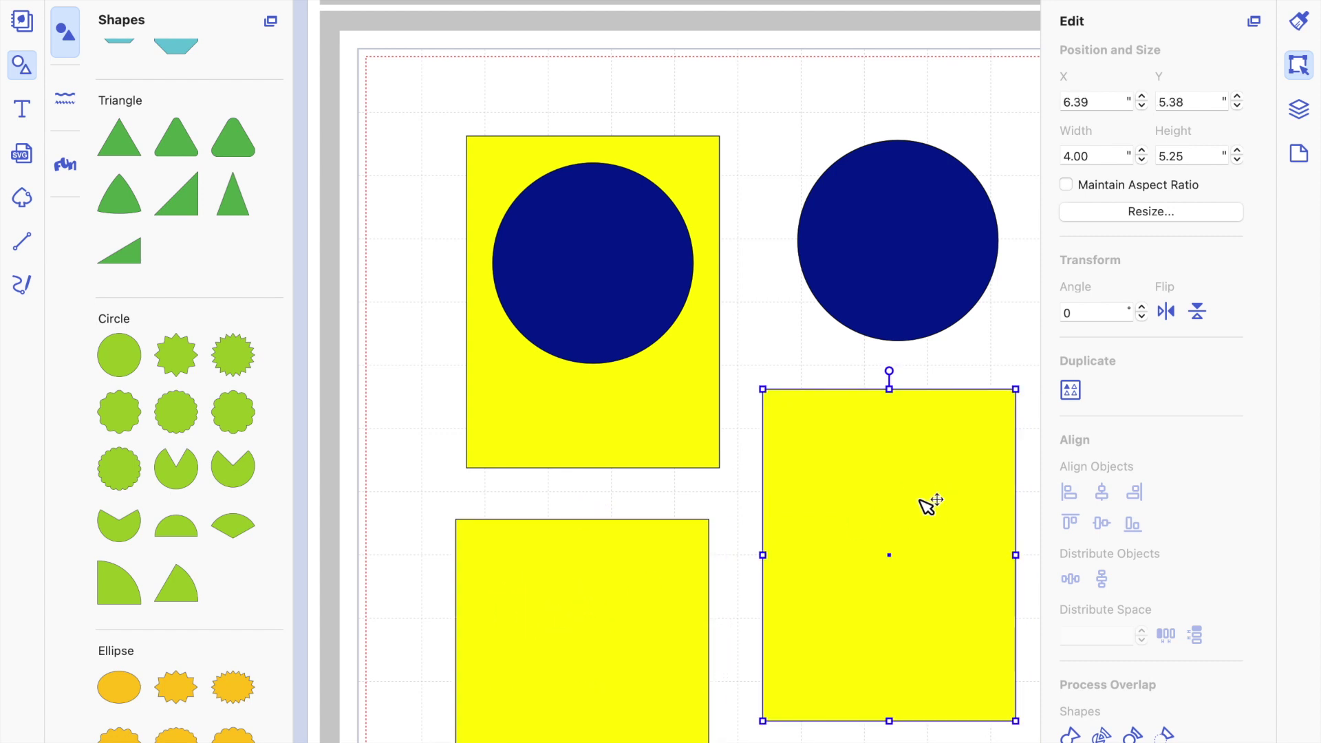
- Select the original panel and its circle together and examine the shape options under Process Overlap, including Remove Overlap
{"action": "left_click", "coordinate": [754, 290]}
{"action": "left_click_drag", "start_coordinate": [748, 283], "coordinate": [640, 260]}
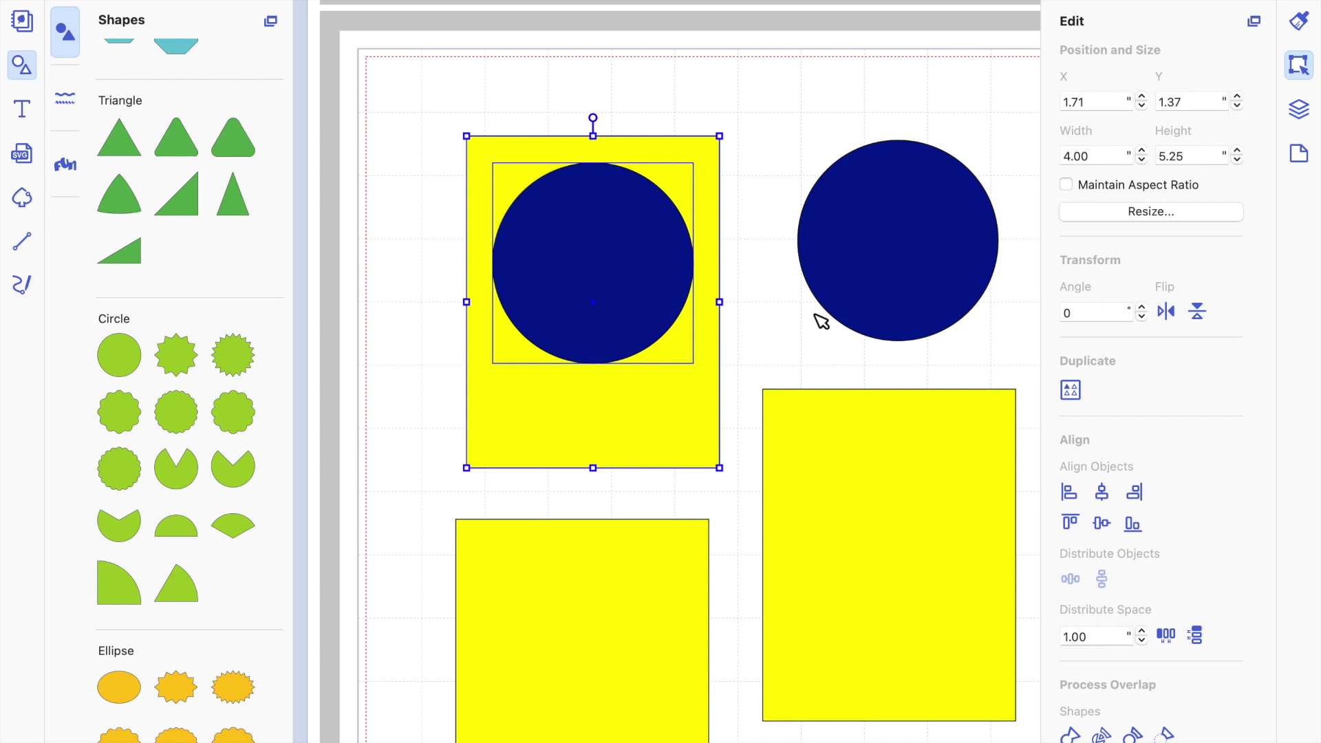
{"action": "scroll", "coordinate": [1151, 729], "scroll_direction": "down", "scroll_amount": 3}
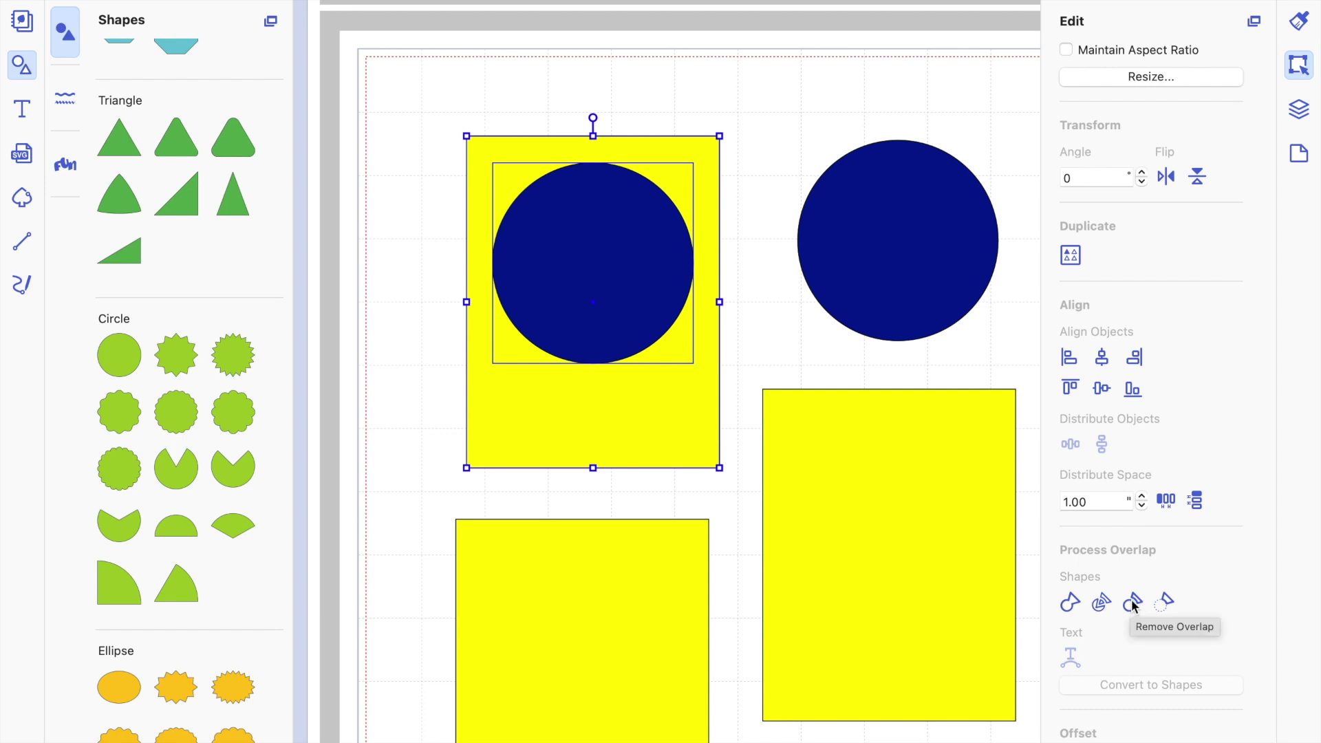
{"action": "left_click", "coordinate": [754, 177]}
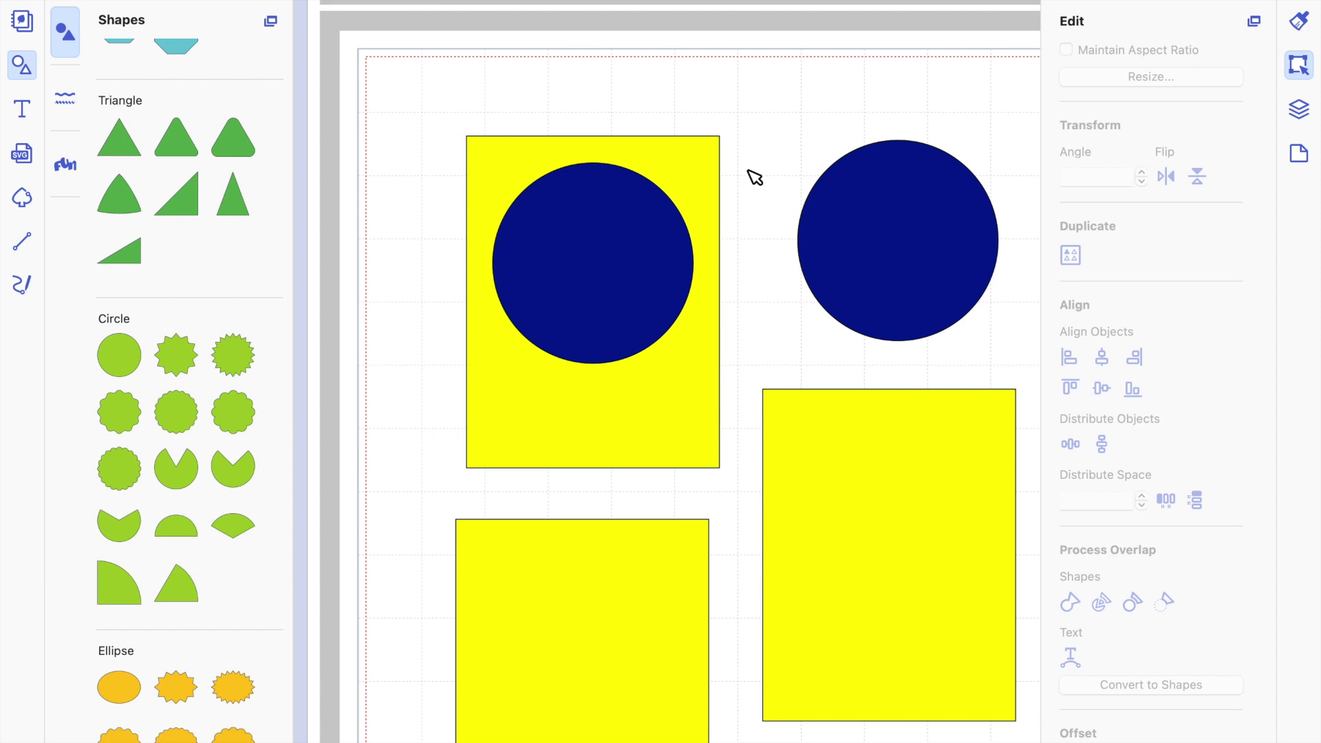
- Examine the layer order of the original panel and its circle by selecting each one alongside the layer list
{"action": "left_click", "coordinate": [621, 249]}
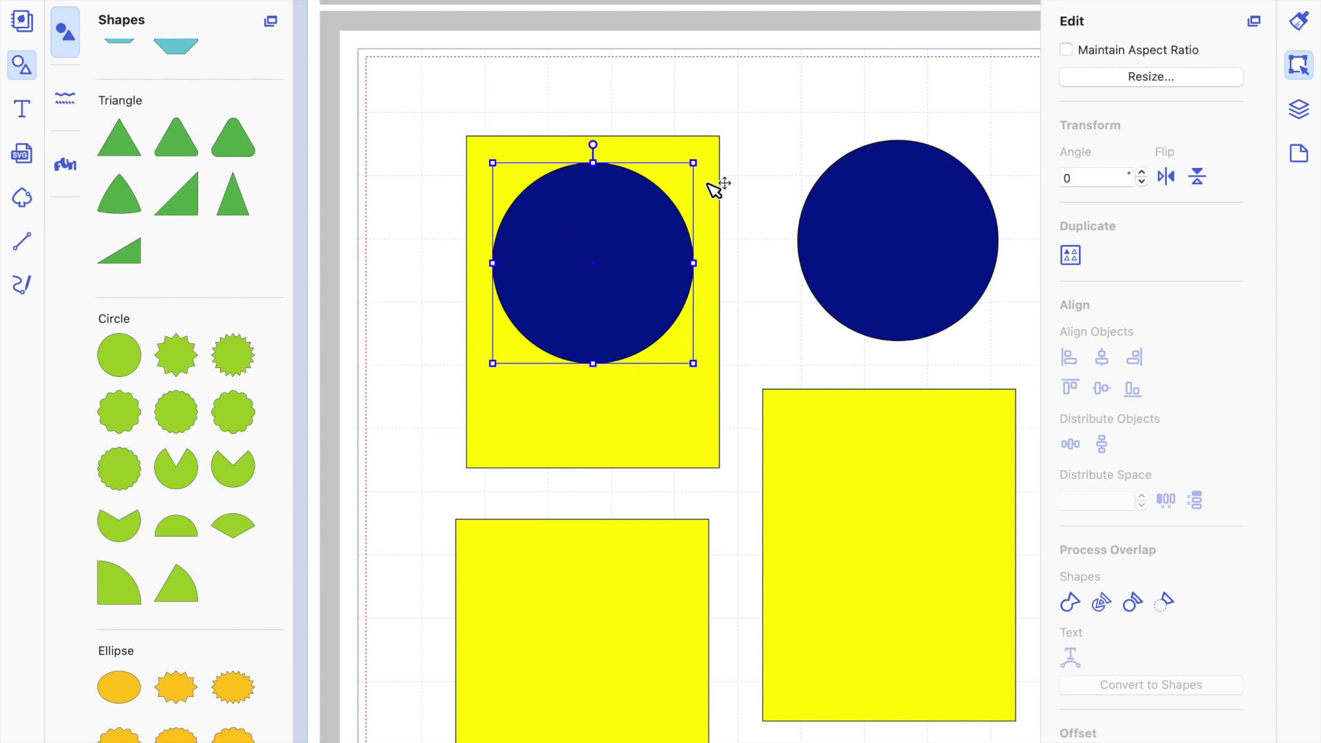
{"action": "left_click", "coordinate": [771, 137]}
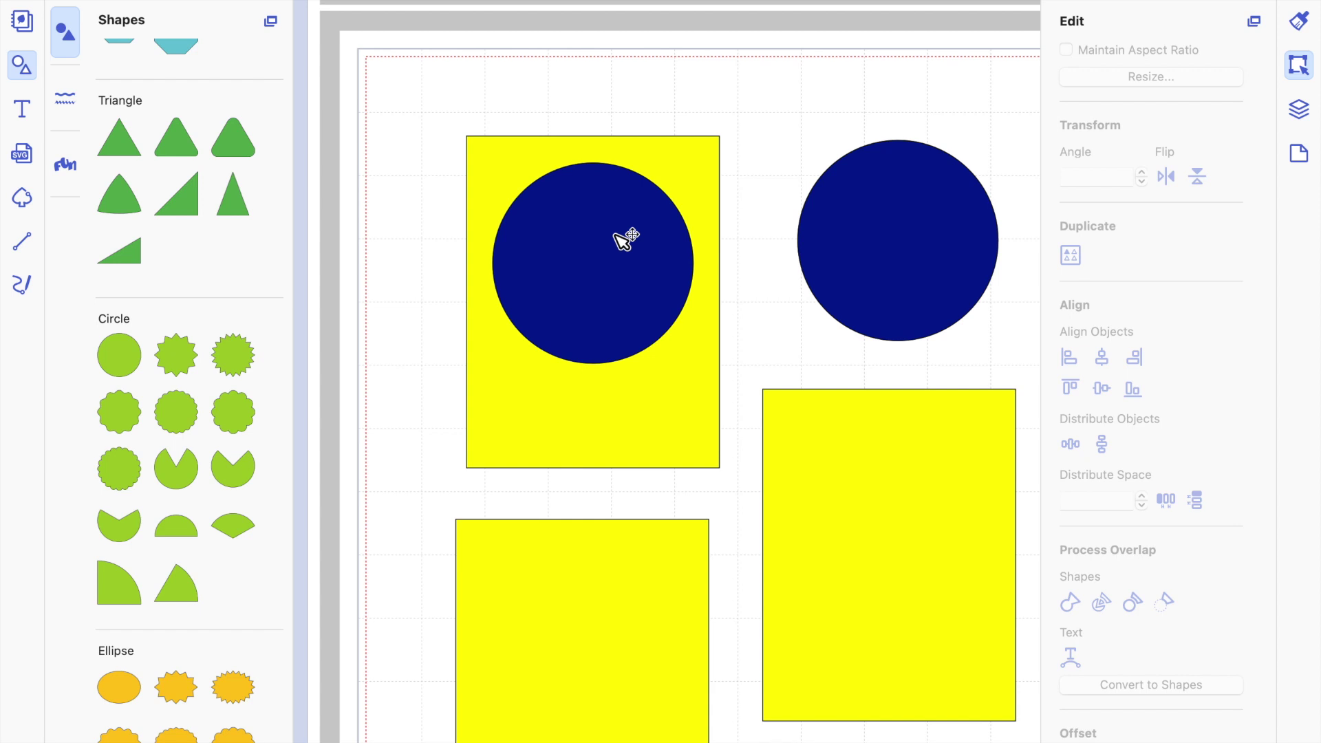
{"action": "left_click", "coordinate": [623, 241]}
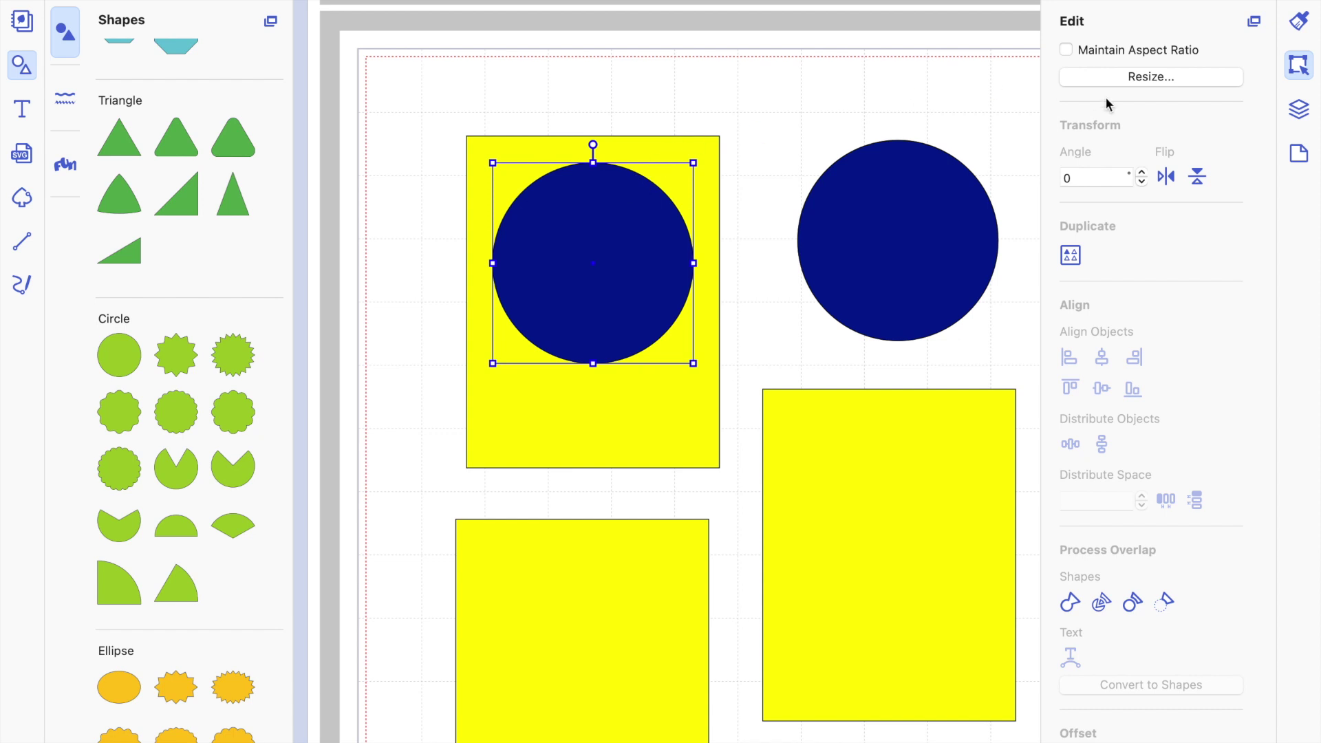
{"action": "left_click", "coordinate": [1294, 118]}
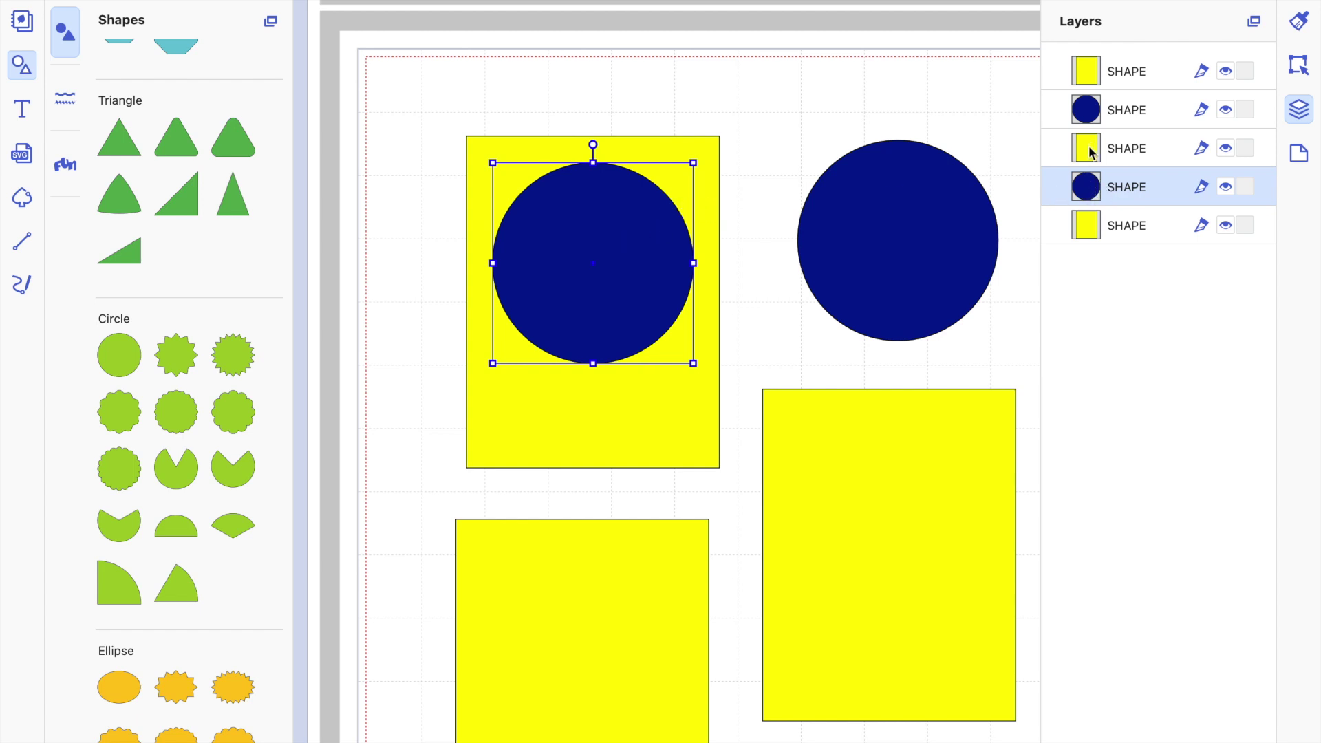
{"action": "left_click", "coordinate": [696, 445]}
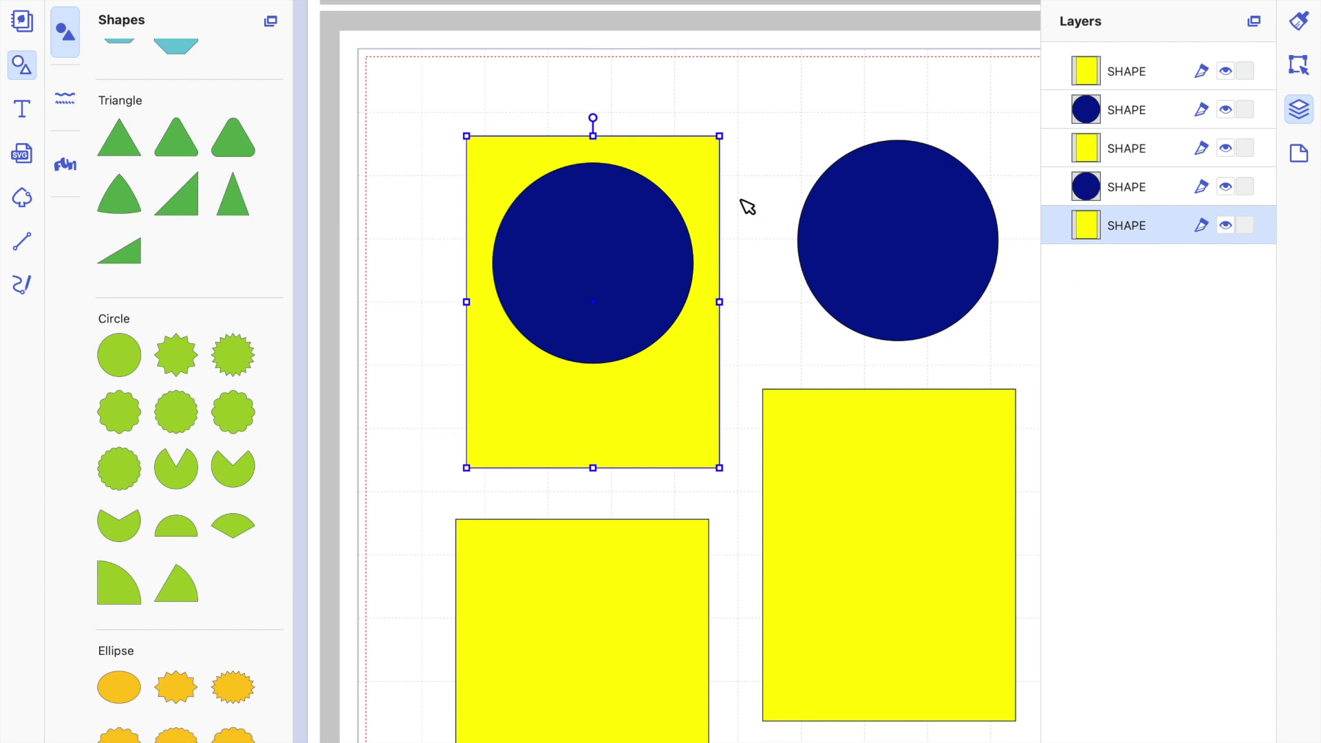
{"action": "left_click", "coordinate": [1113, 187]}
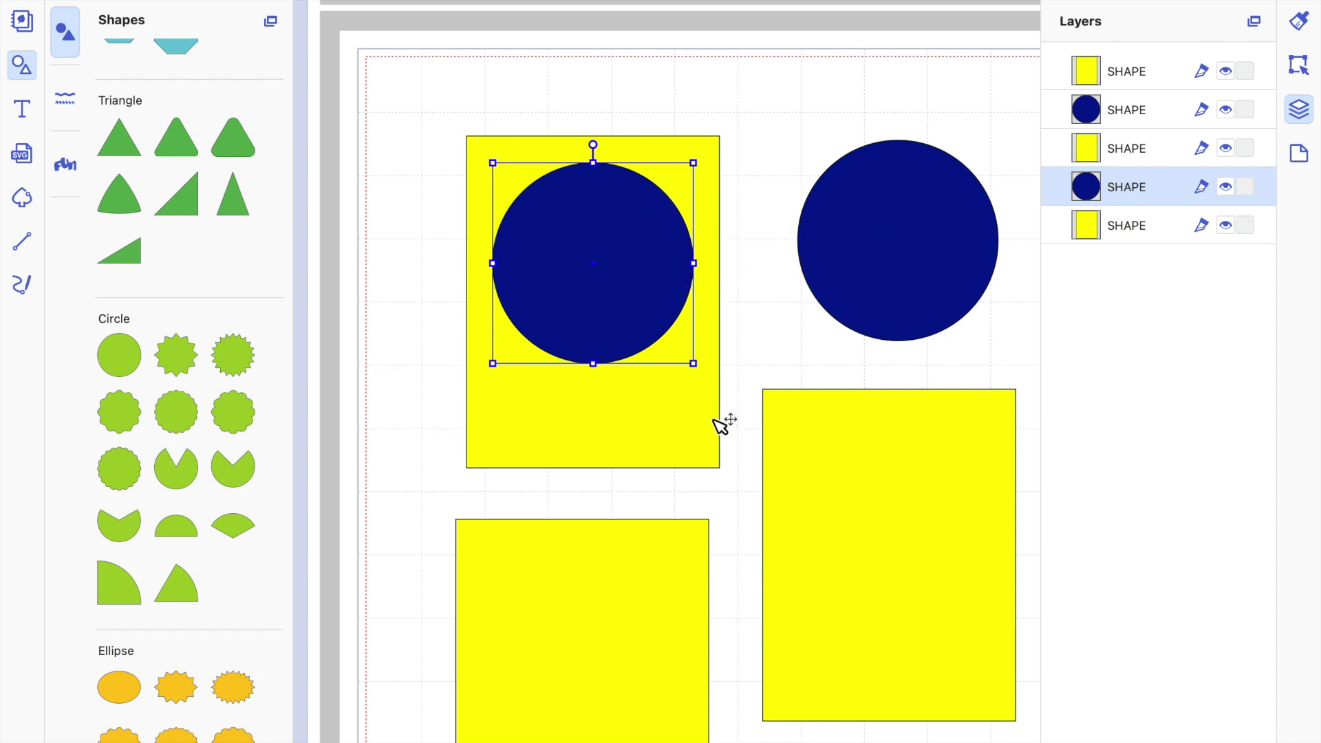
{"action": "left_click", "coordinate": [1084, 195]}
{"action": "left_click", "coordinate": [1088, 237]}
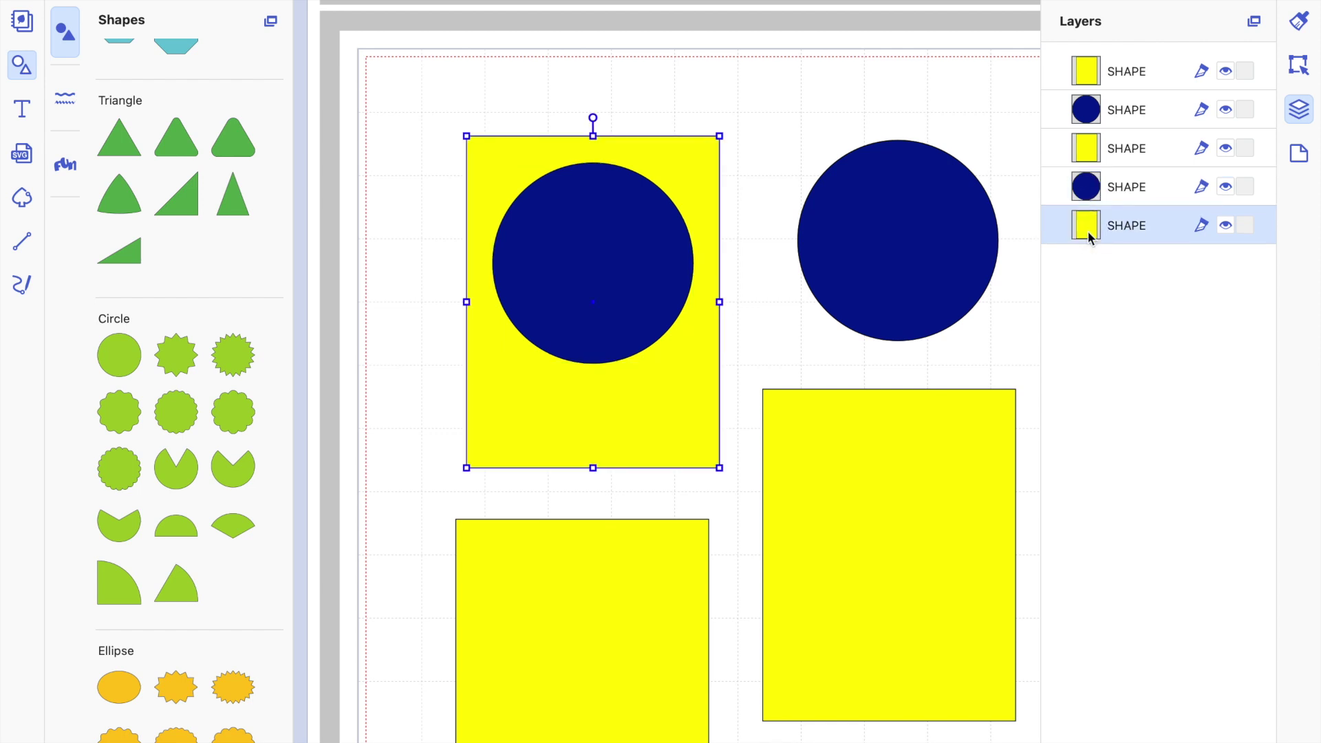
- Raise the original panel's layer above its circle and return it to the bottom of the layer order
{"action": "left_click", "coordinate": [1083, 237]}
{"action": "left_click_drag", "start_coordinate": [1083, 238], "coordinate": [1083, 178]}
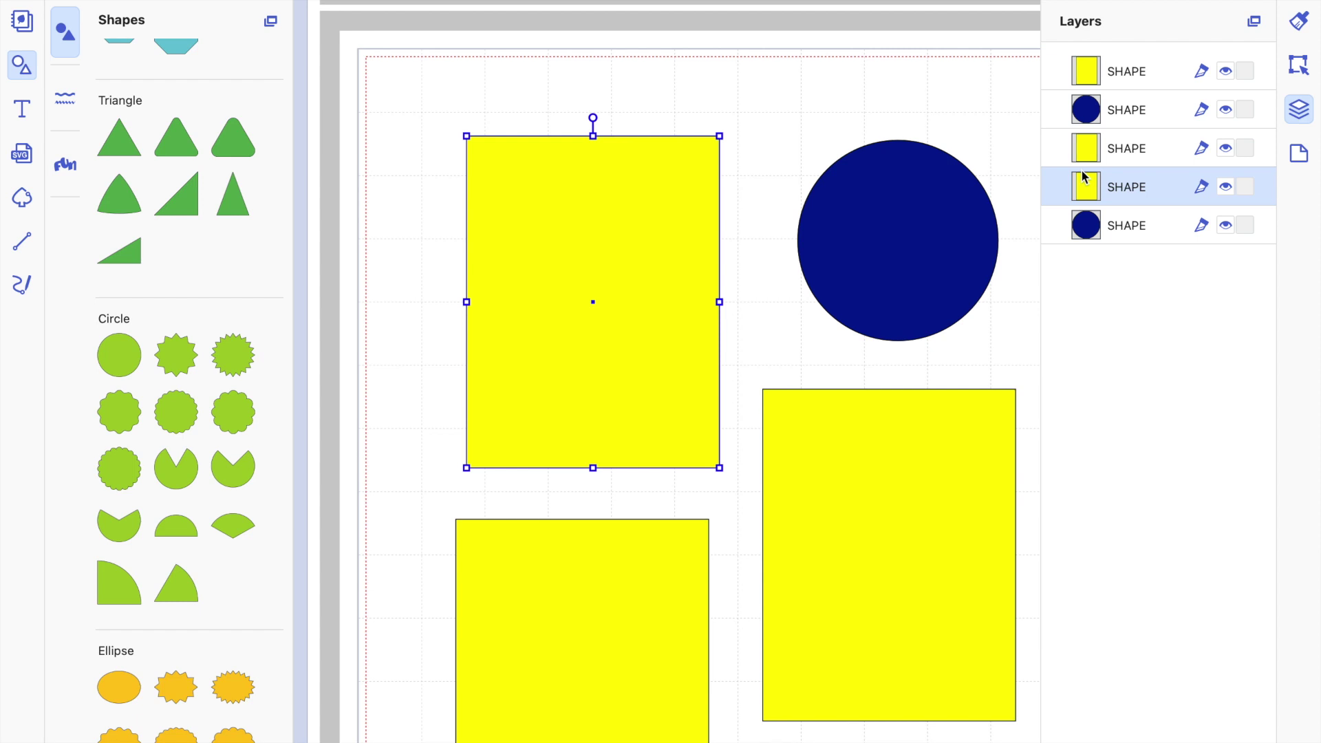
{"action": "left_click", "coordinate": [1085, 186]}
{"action": "left_click_drag", "start_coordinate": [1086, 190], "coordinate": [1092, 253]}
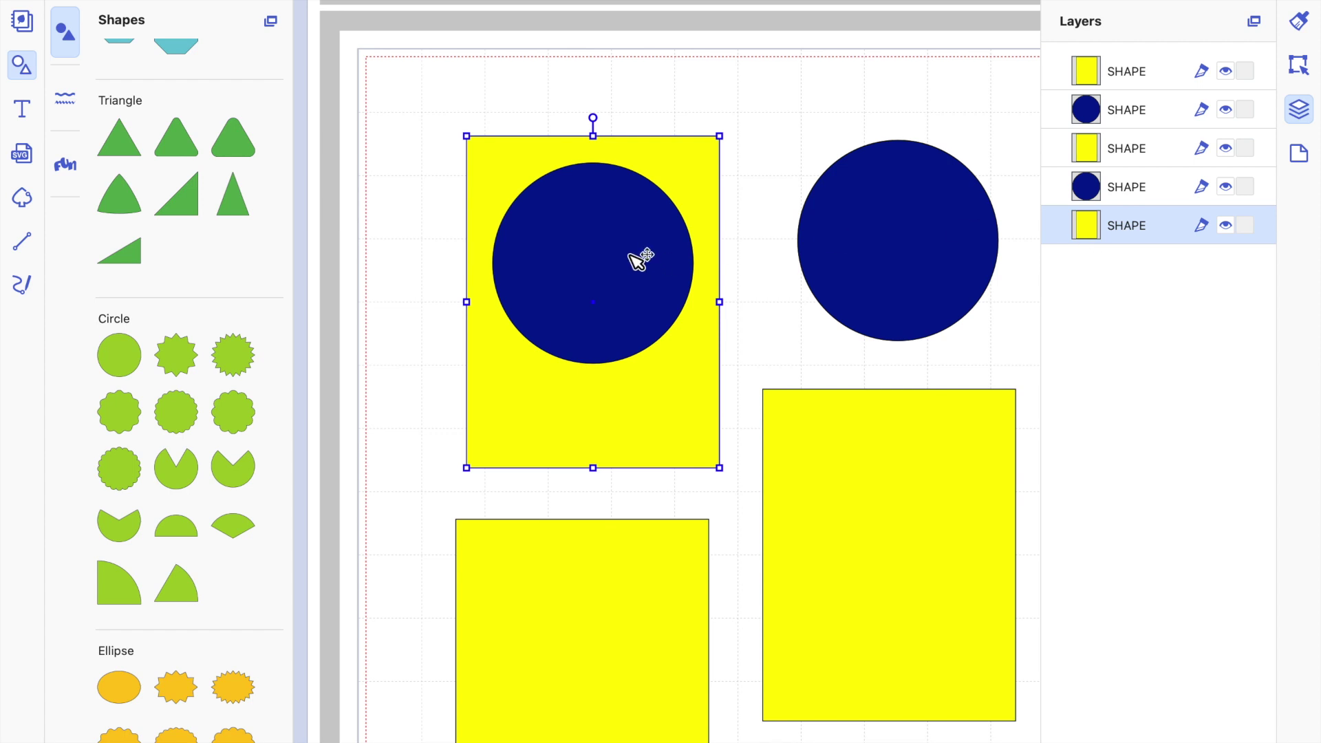
- Select the original panel with its circle and cut the circular opening into the panel using Remove Overlap
{"action": "left_click", "coordinate": [746, 269]}
{"action": "left_click", "coordinate": [672, 259]}
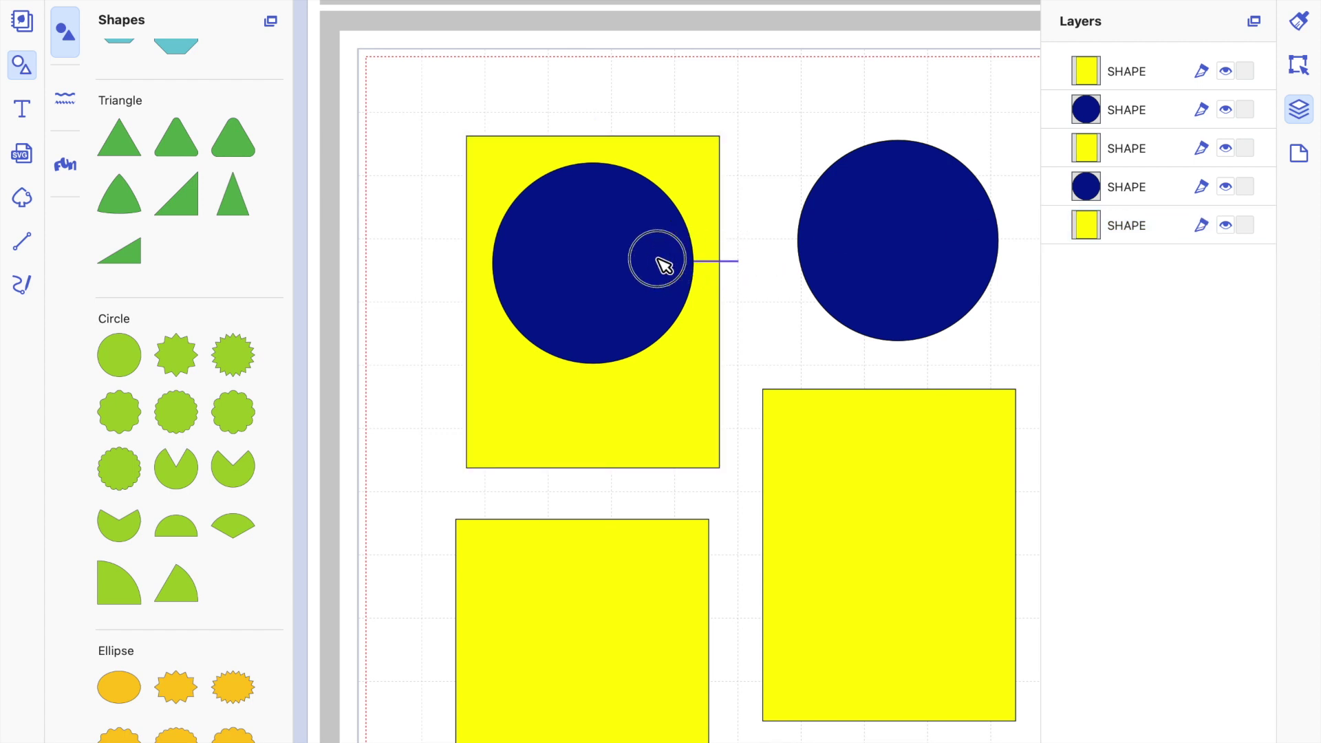
{"action": "left_click", "coordinate": [605, 255], "text": "shift"}
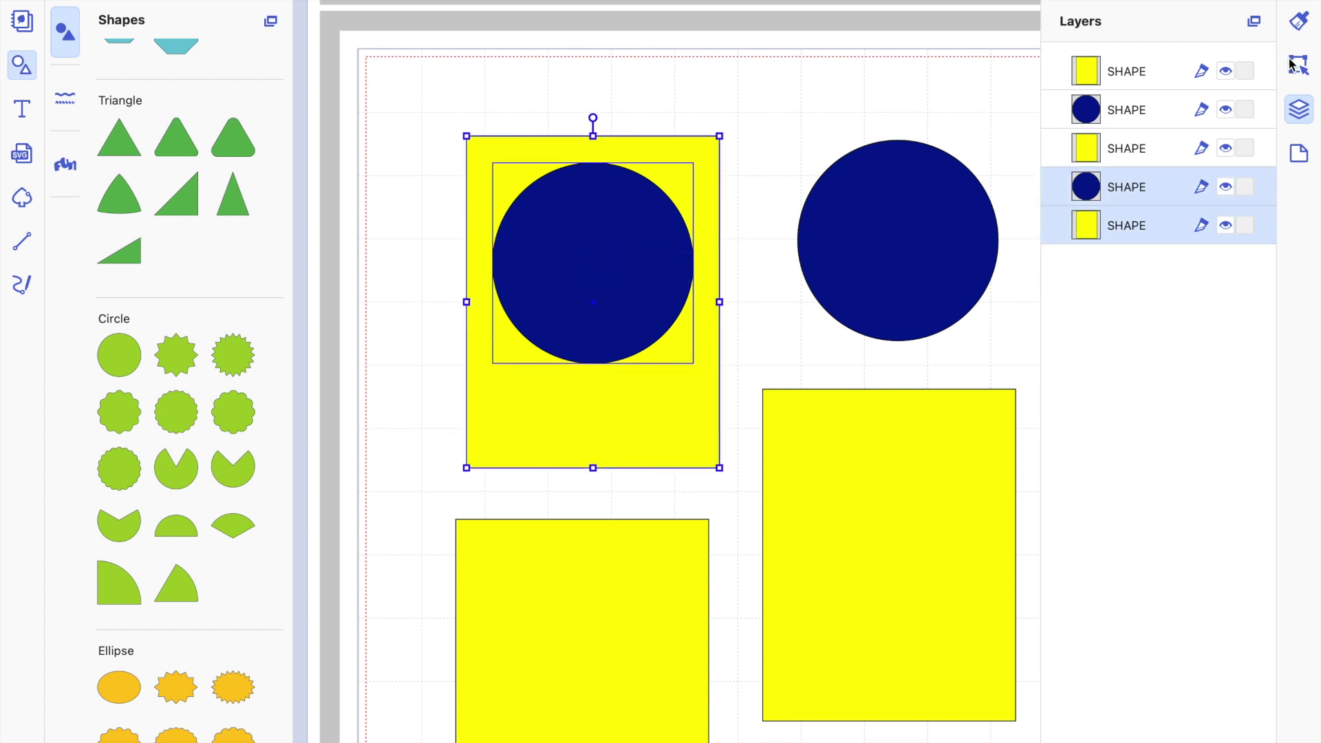
{"action": "left_click", "coordinate": [1298, 65]}
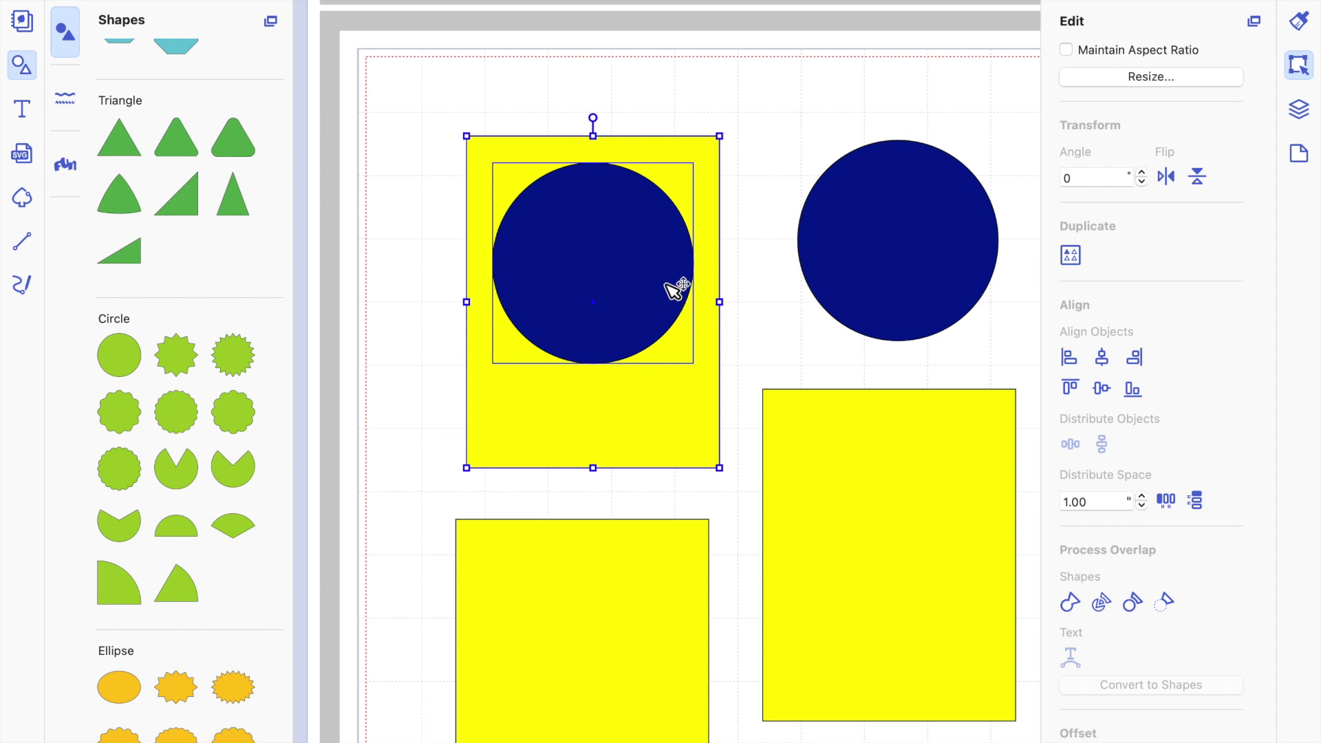
{"action": "left_click", "coordinate": [760, 162]}
- Delete the blue circle that covers the opening and move the cut panel to the mat's upper-left corner
{"action": "left_click", "coordinate": [589, 250]}
{"action": "left_click_drag", "start_coordinate": [589, 250], "coordinate": [468, 279]}
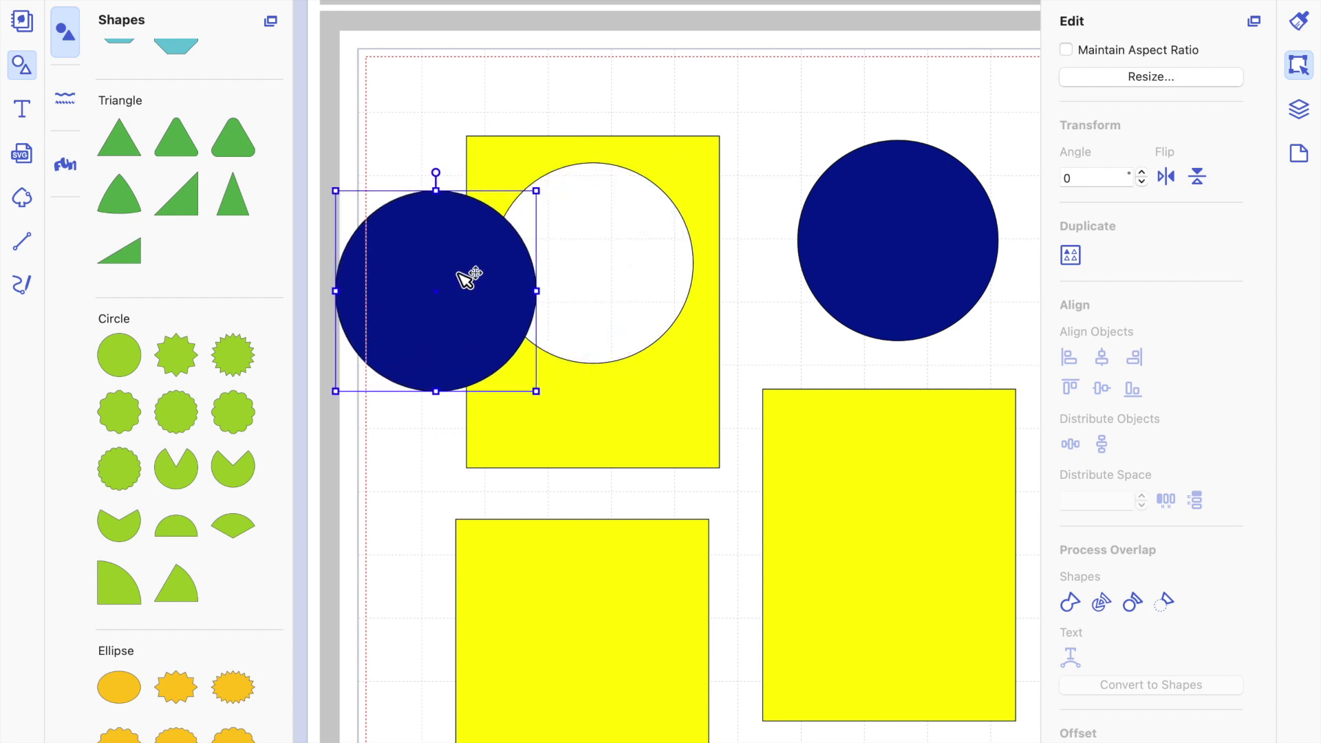
{"action": "key", "text": "Delete"}
{"action": "left_click_drag", "start_coordinate": [617, 392], "coordinate": [531, 329]}
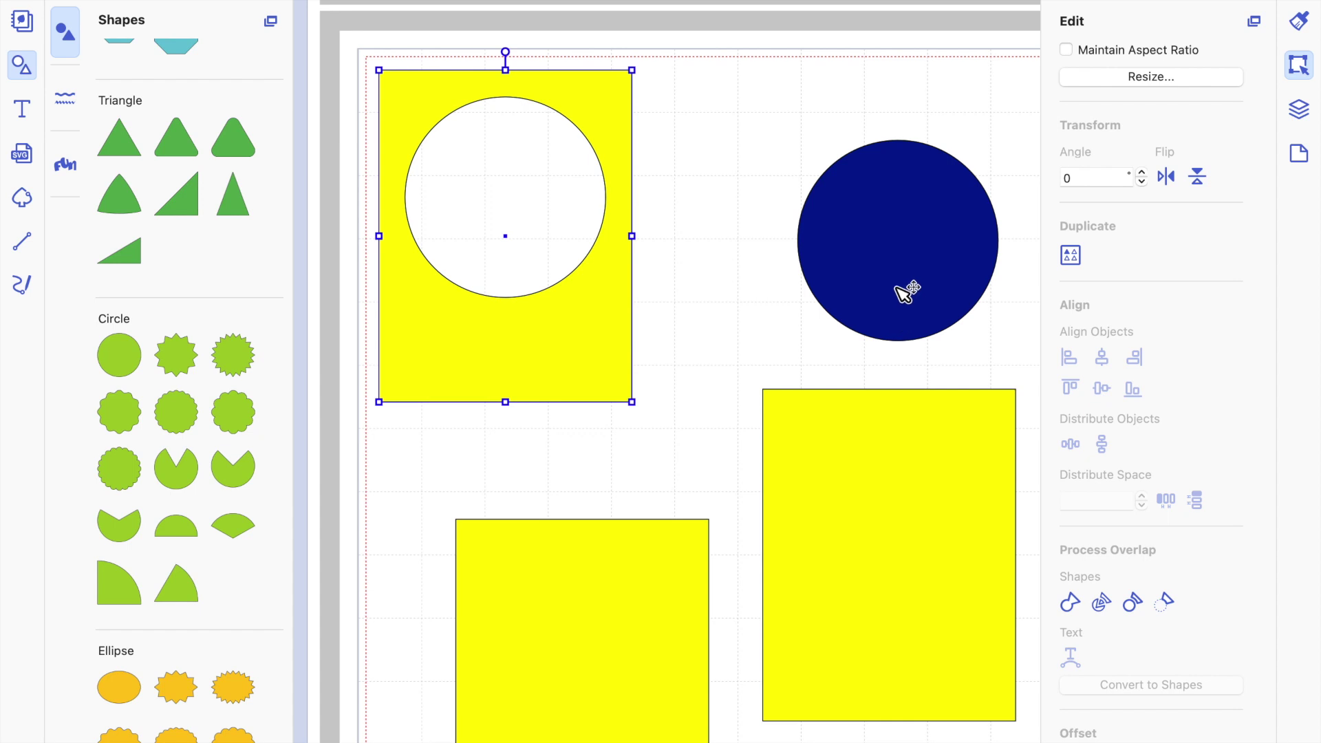
- Open Create Offset Line for the remaining blue circle, choosing Inward as the offset direction and Round as the corner type
{"action": "left_click", "coordinate": [856, 260]}
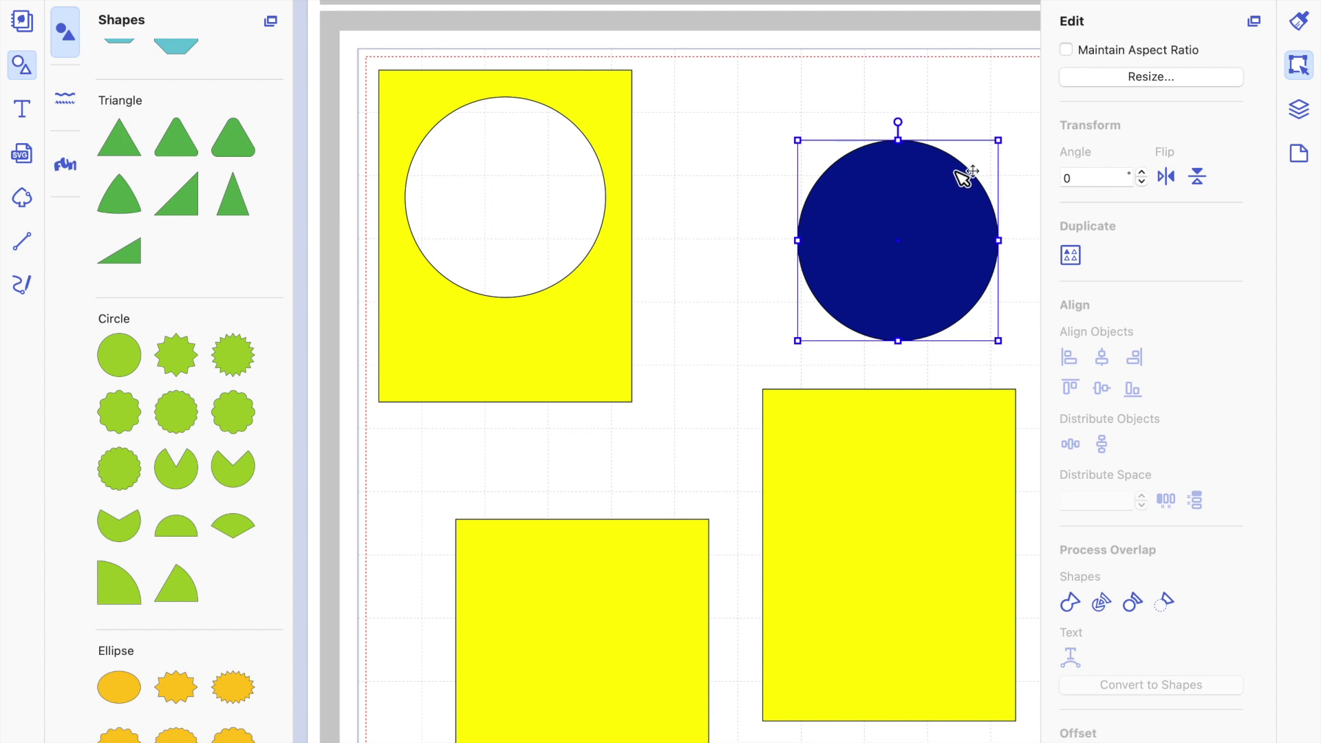
{"action": "scroll", "coordinate": [1169, 702], "scroll_direction": "down", "scroll_amount": 2}
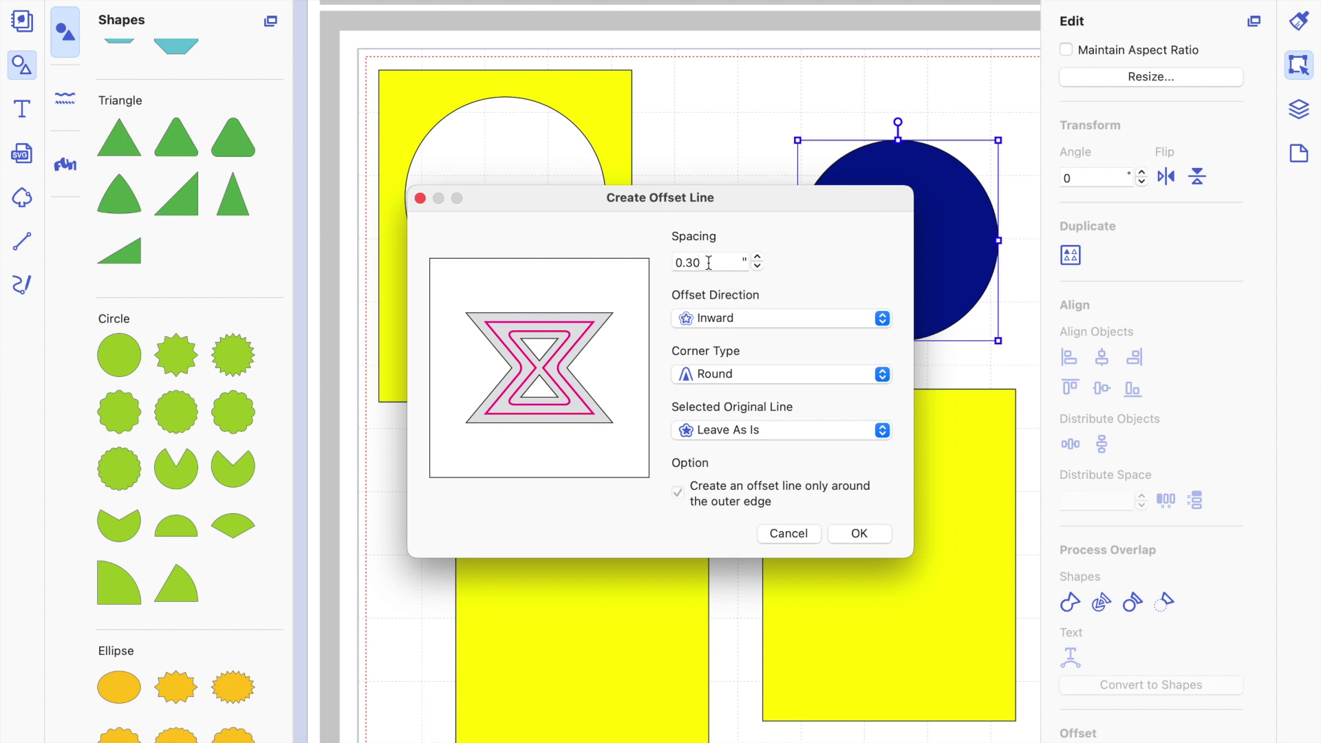
{"action": "left_click", "coordinate": [730, 319]}
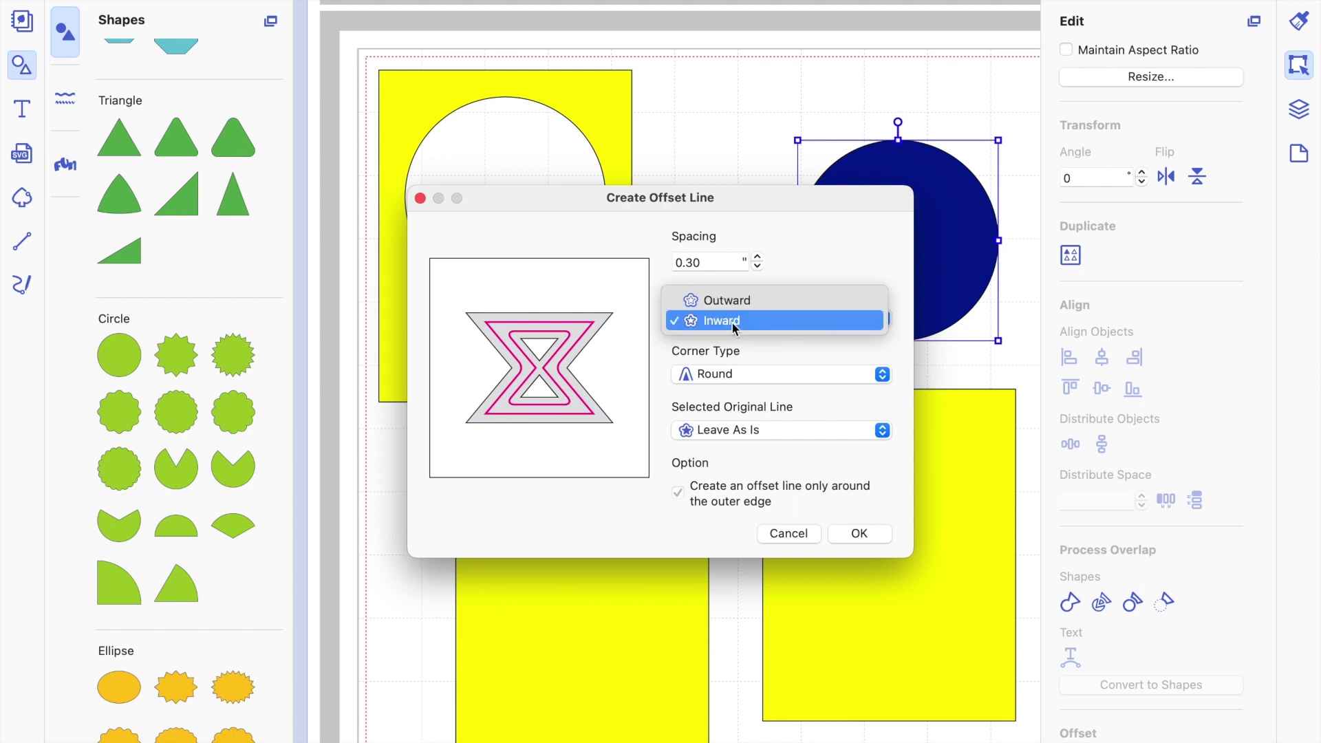
{"action": "left_click", "coordinate": [733, 322]}
{"action": "left_click", "coordinate": [732, 319]}
{"action": "left_click", "coordinate": [733, 320]}
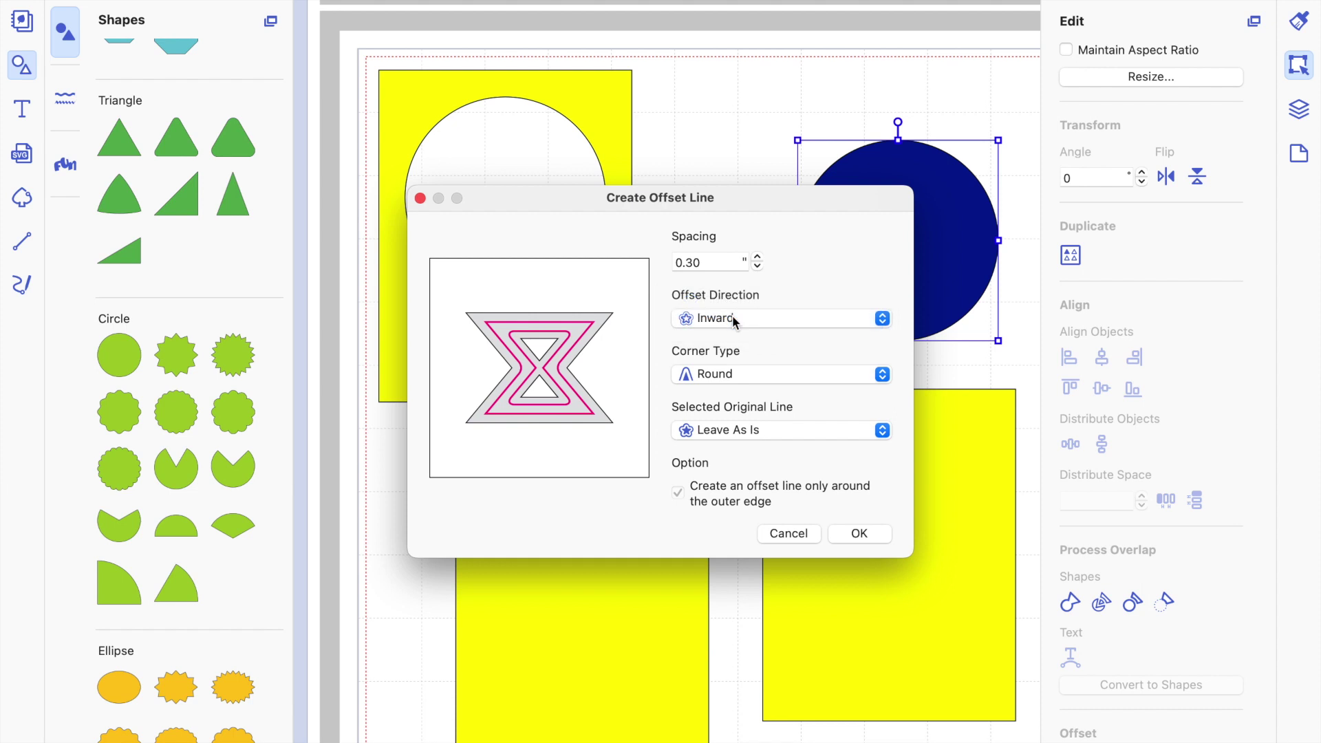
{"action": "left_click", "coordinate": [722, 378]}
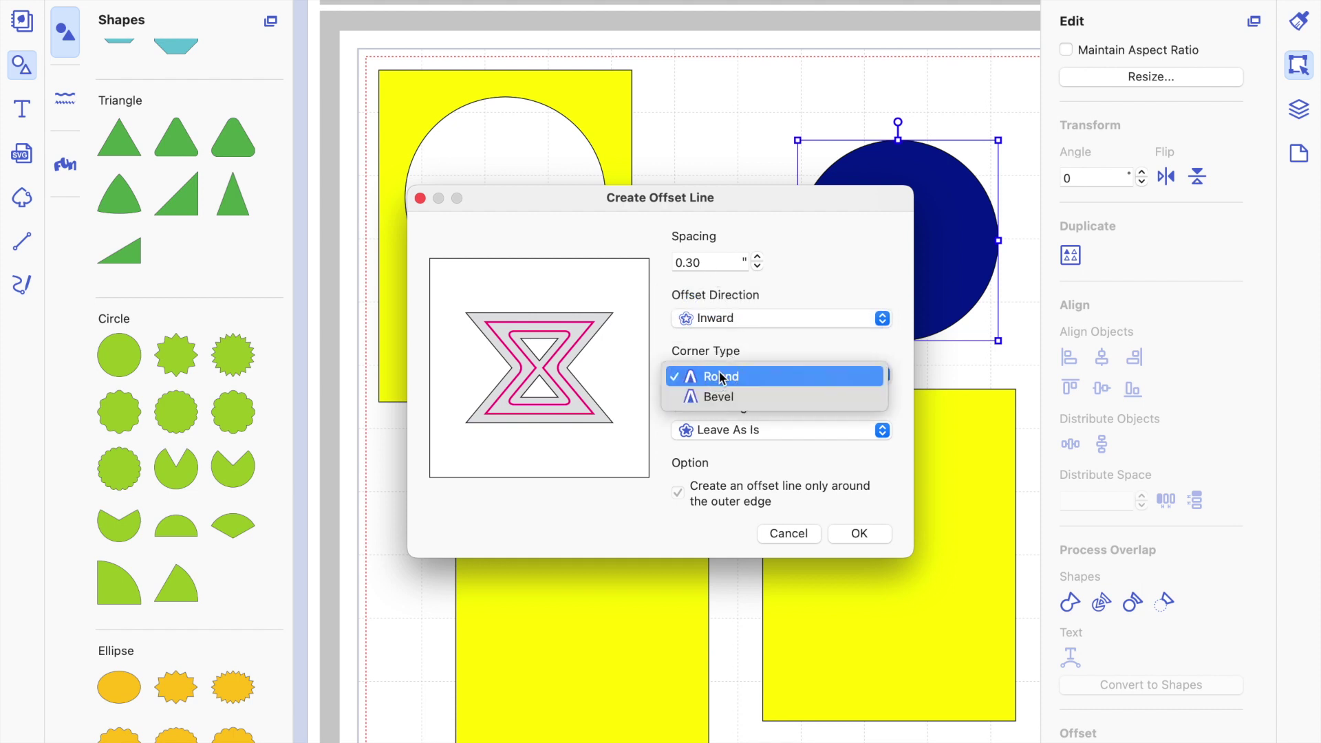
{"action": "left_click", "coordinate": [722, 378]}
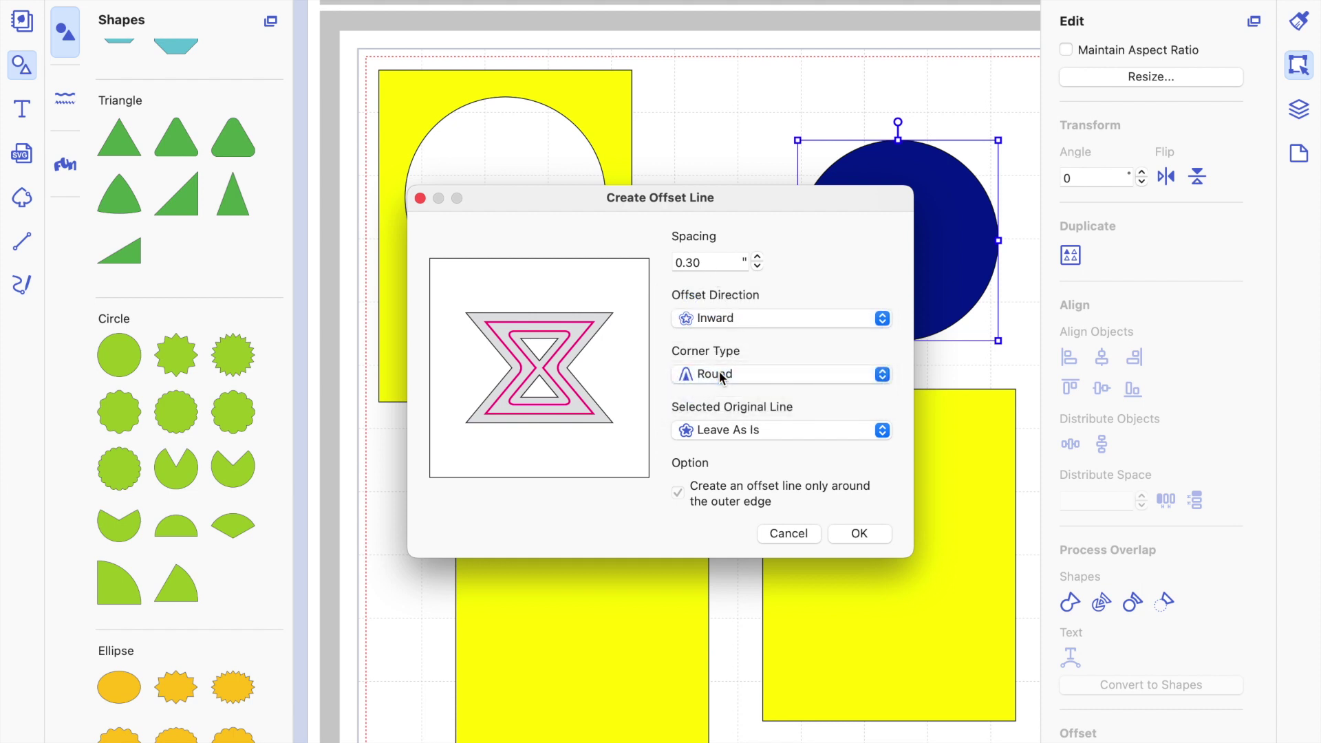
- Preview Delete as the treatment of the selected original line and switch it back to Leave As Is
{"action": "left_click", "coordinate": [767, 427]}
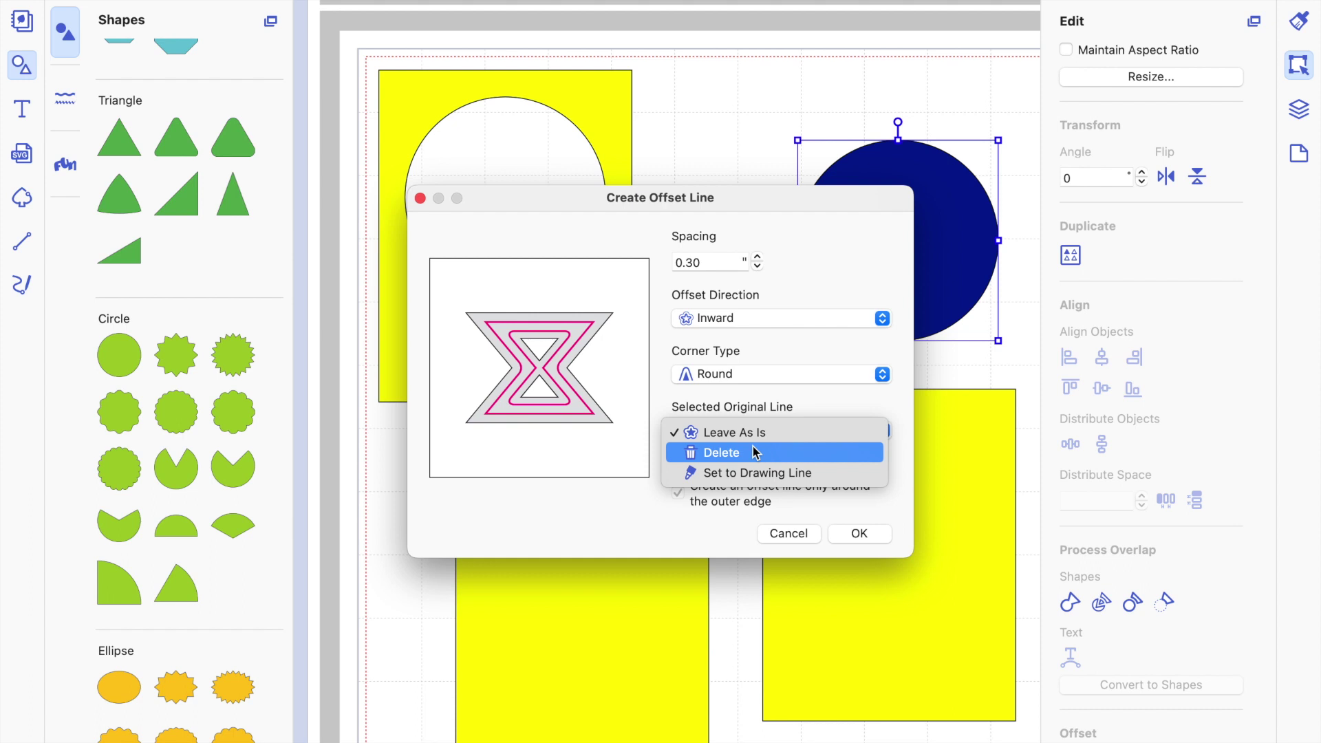
{"action": "left_click", "coordinate": [755, 452]}
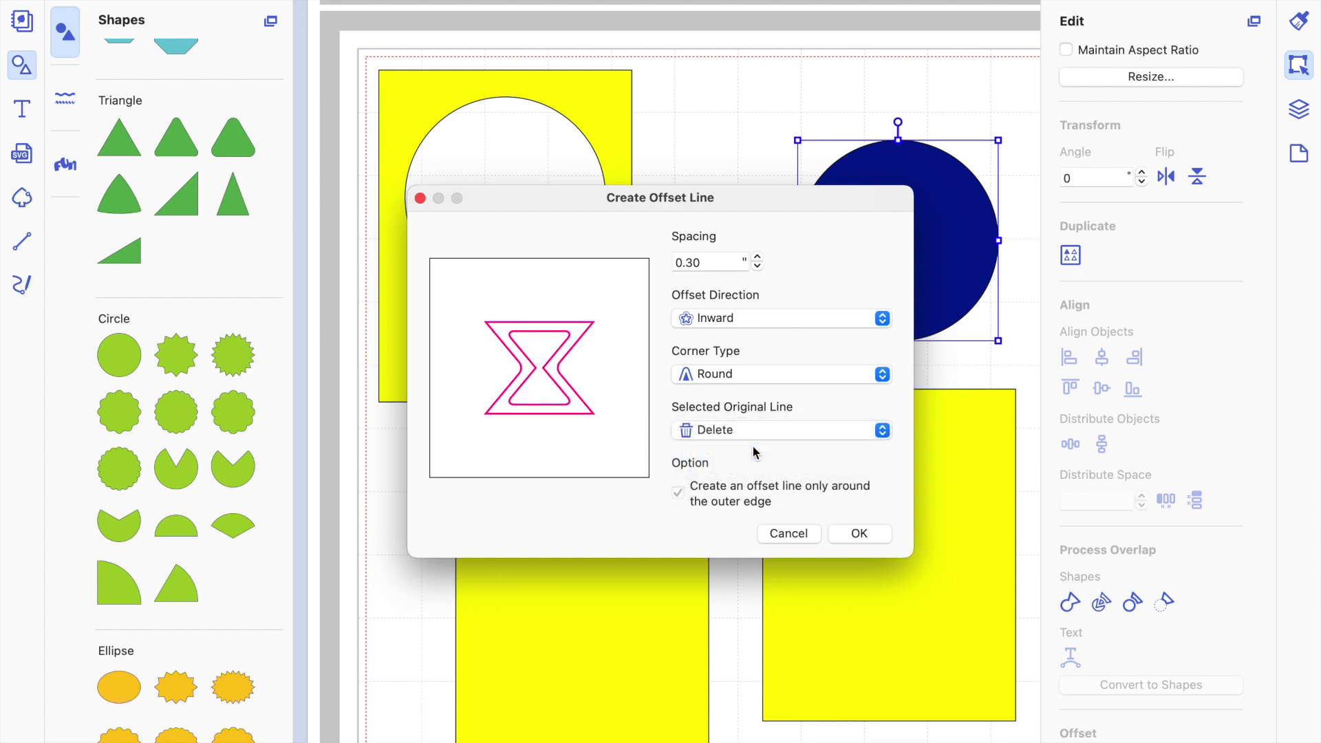
{"action": "left_click", "coordinate": [750, 428]}
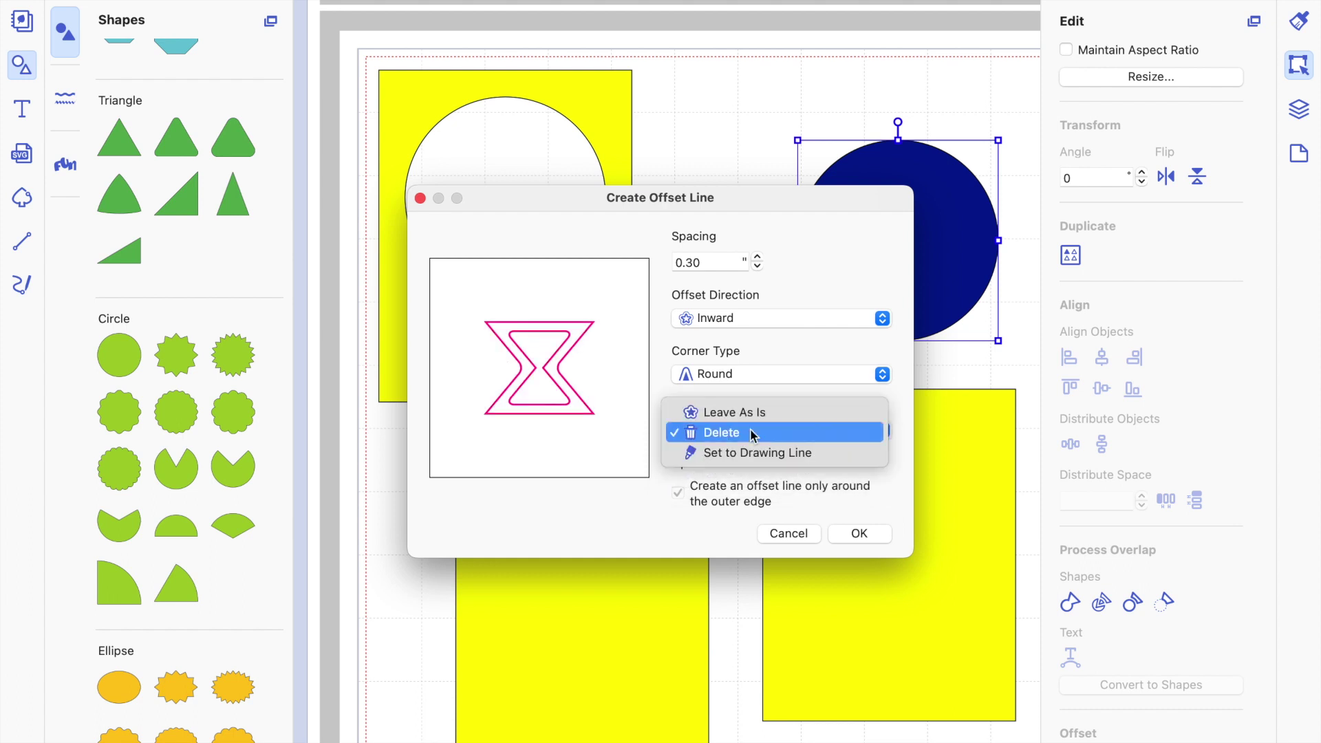
{"action": "left_click", "coordinate": [749, 411]}
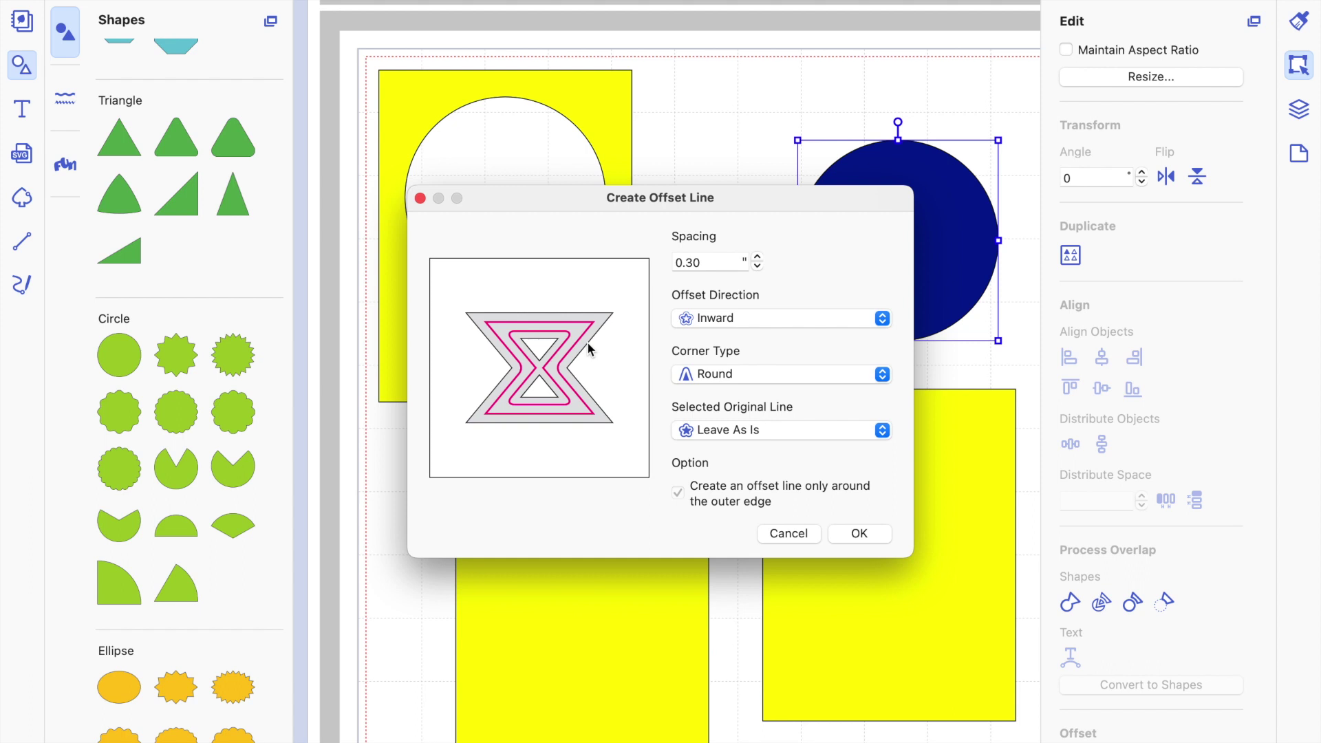
- Create the circle's 0.30 inch inward offset line with the selected original line set to Delete
{"action": "left_click", "coordinate": [707, 429]}
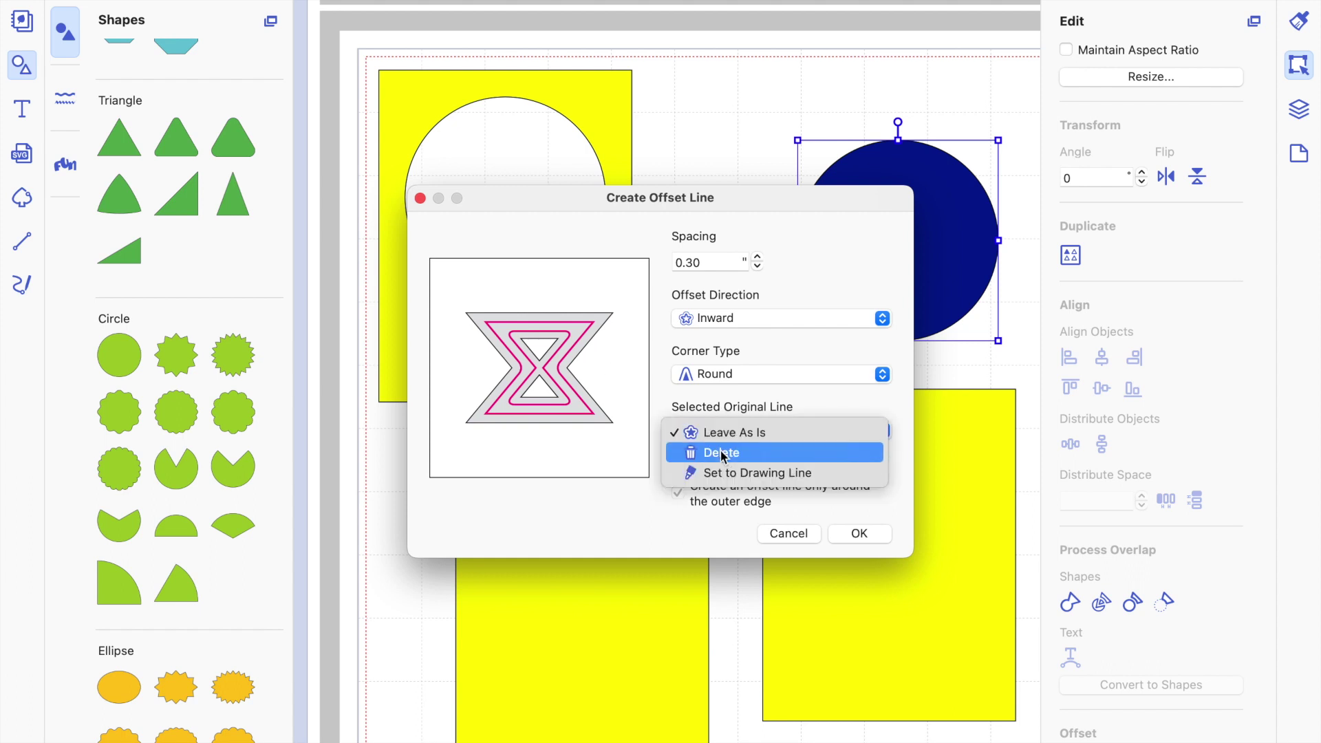
{"action": "left_click", "coordinate": [723, 454]}
{"action": "left_click", "coordinate": [860, 533]}
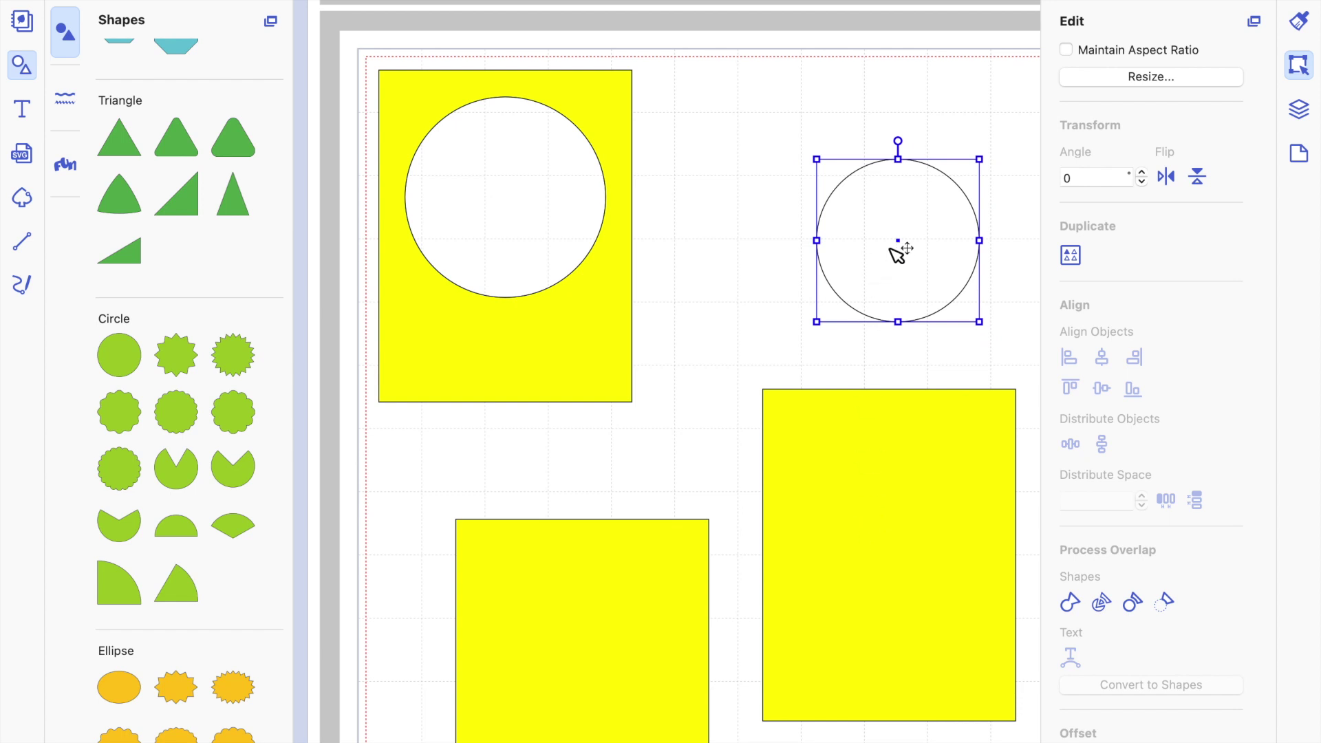
- Fill the offset circle with Bubblegum and the uncut rectangle directly below it with Lime
{"action": "key", "text": "super+shift+c"}
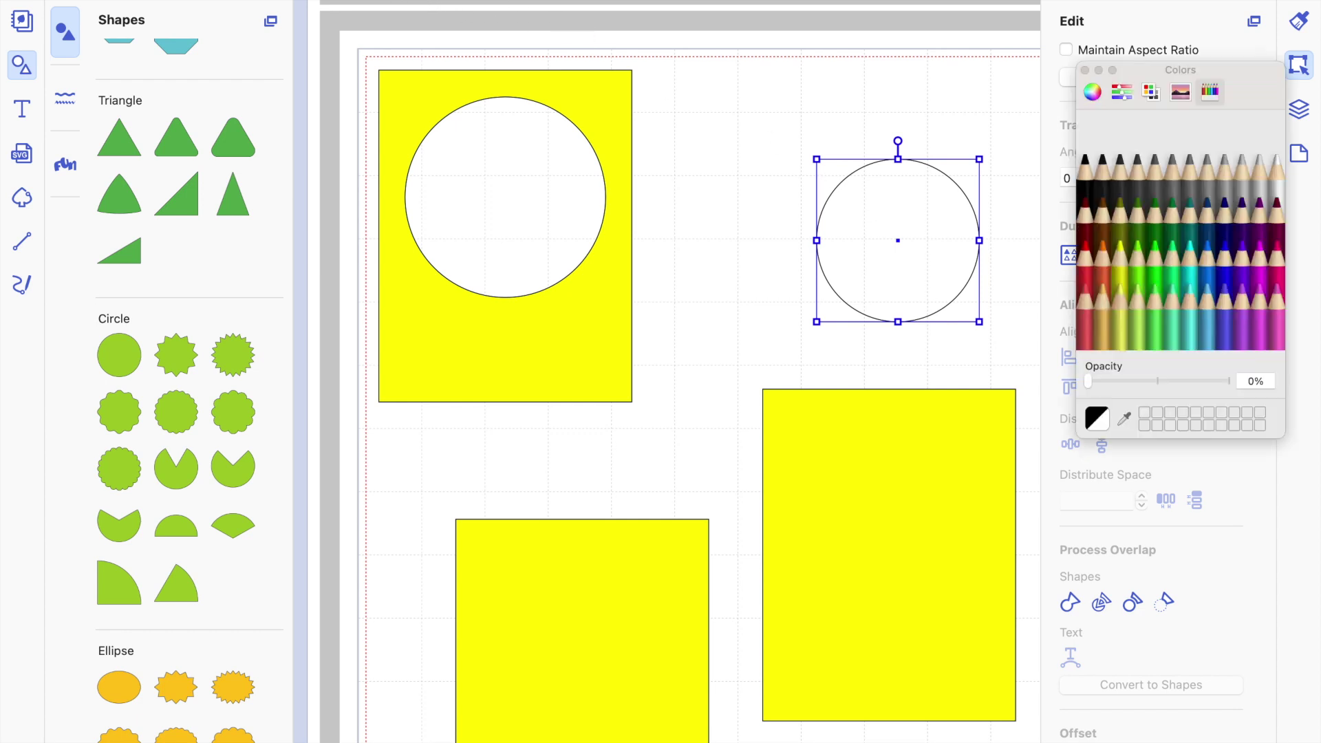
{"action": "left_click", "coordinate": [1270, 304]}
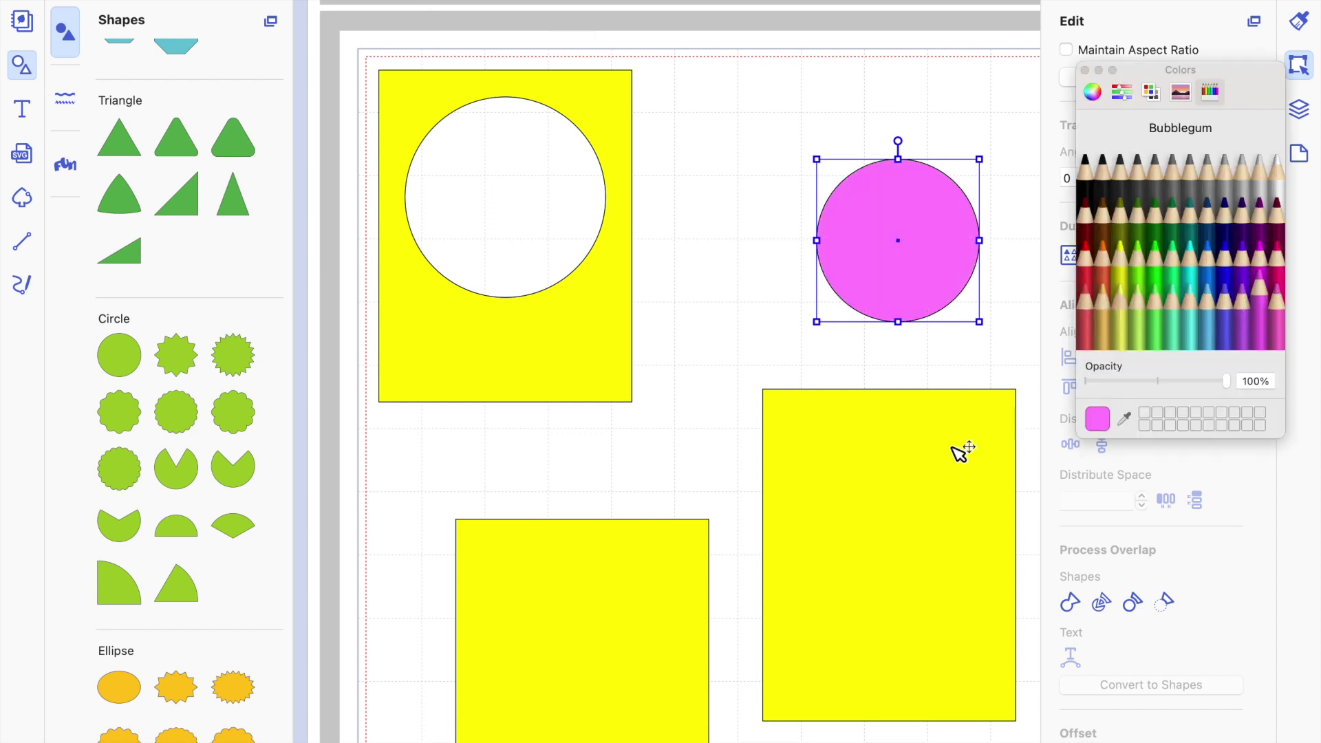
{"action": "left_click", "coordinate": [918, 464]}
{"action": "left_click", "coordinate": [1139, 253]}
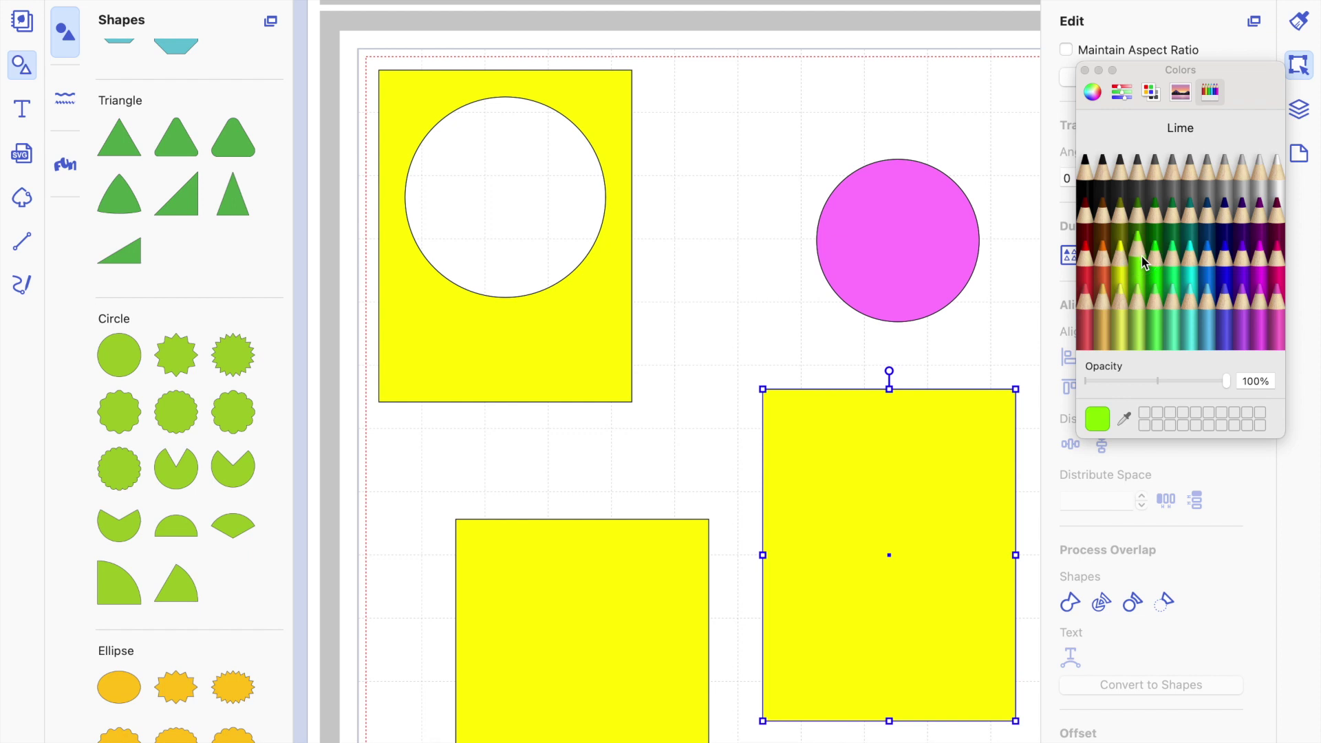
{"action": "left_click", "coordinate": [773, 204]}
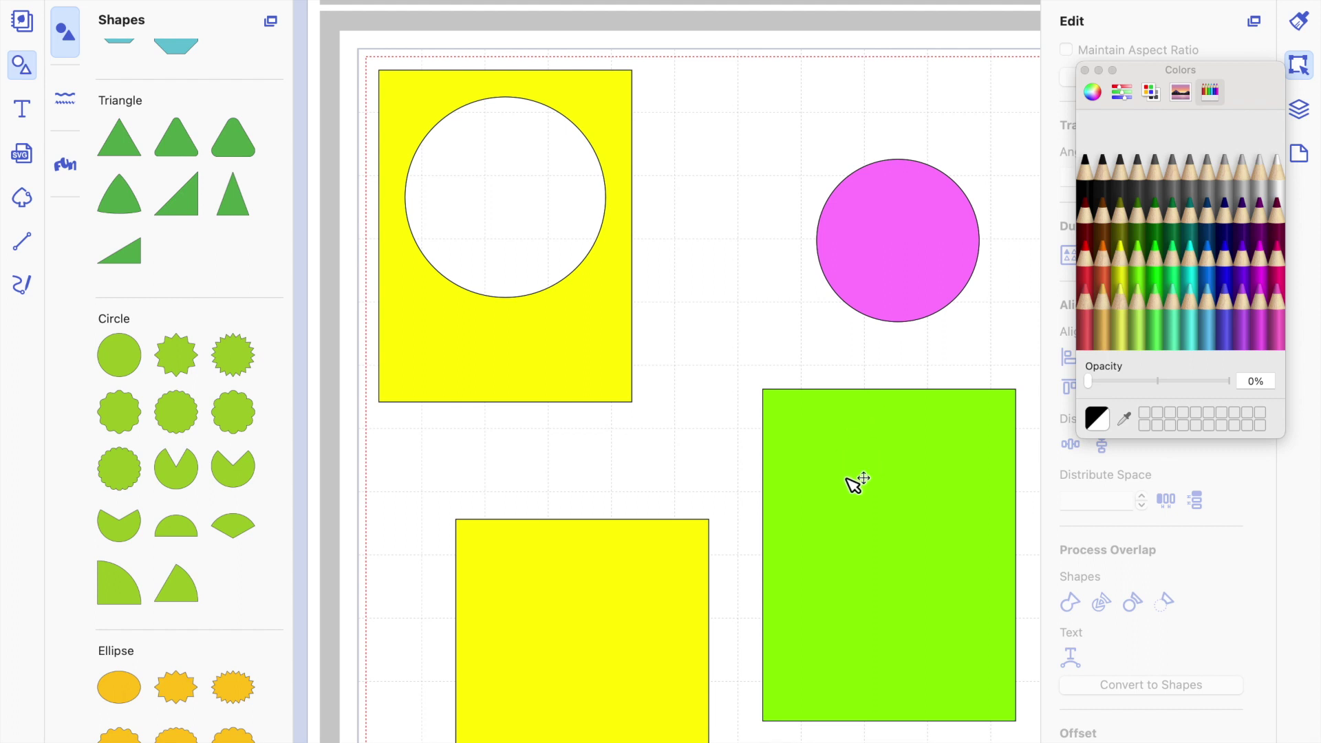
- Move the pink circle near the mat's upper edge beside the cut panel, and the green rectangle directly beneath the circle
{"action": "left_click", "coordinate": [820, 252]}
{"action": "left_click_drag", "start_coordinate": [819, 252], "coordinate": [808, 217]}
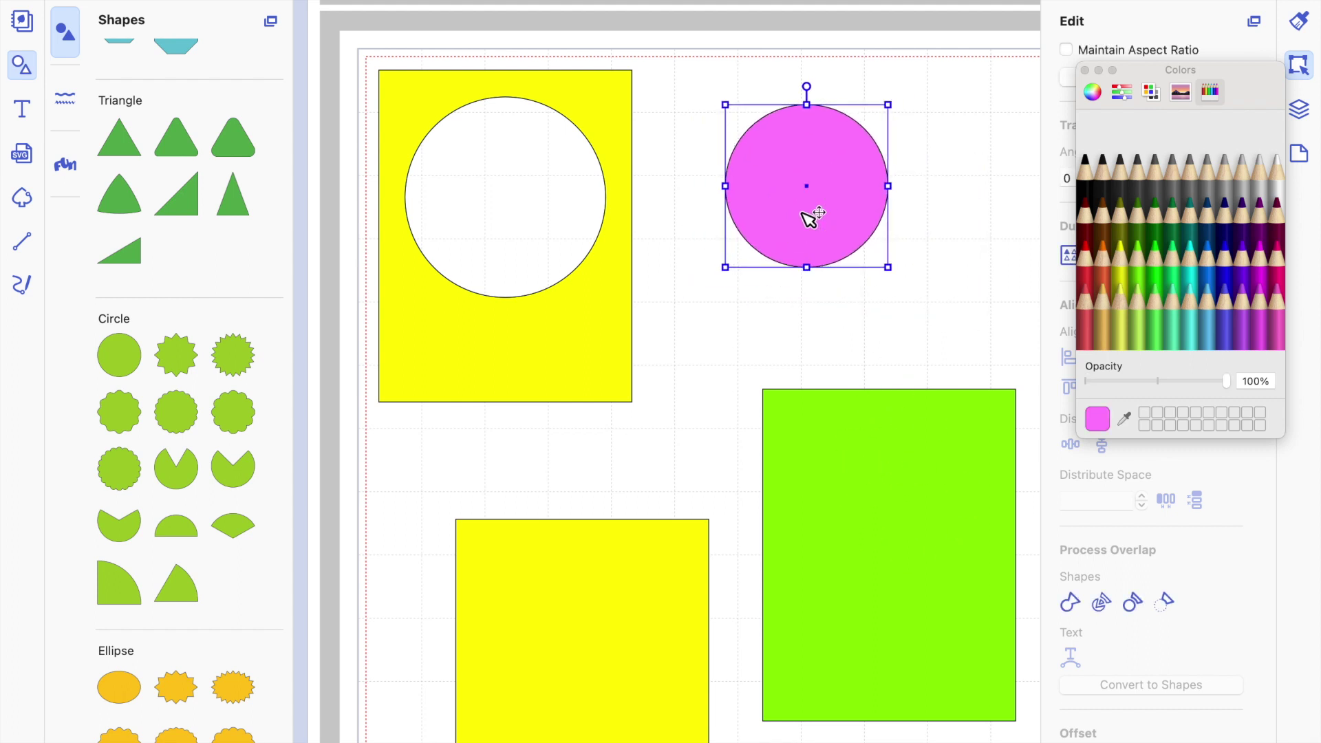
{"action": "left_click_drag", "start_coordinate": [810, 217], "coordinate": [829, 187]}
{"action": "left_click_drag", "start_coordinate": [805, 469], "coordinate": [702, 353]}
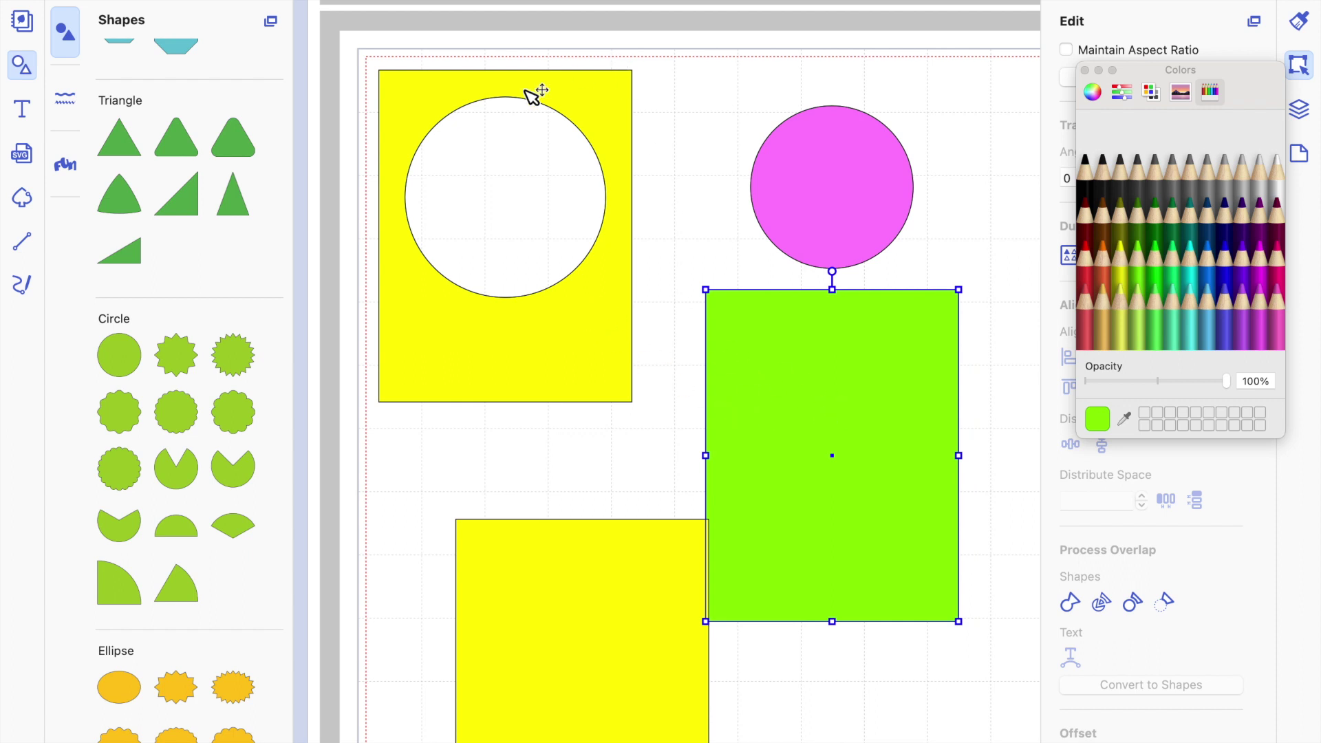
- Align the cut yellow panel and the green rectangle on their horizontal and vertical centers so they stack exactly
{"action": "left_click", "coordinate": [603, 333], "text": "shift"}
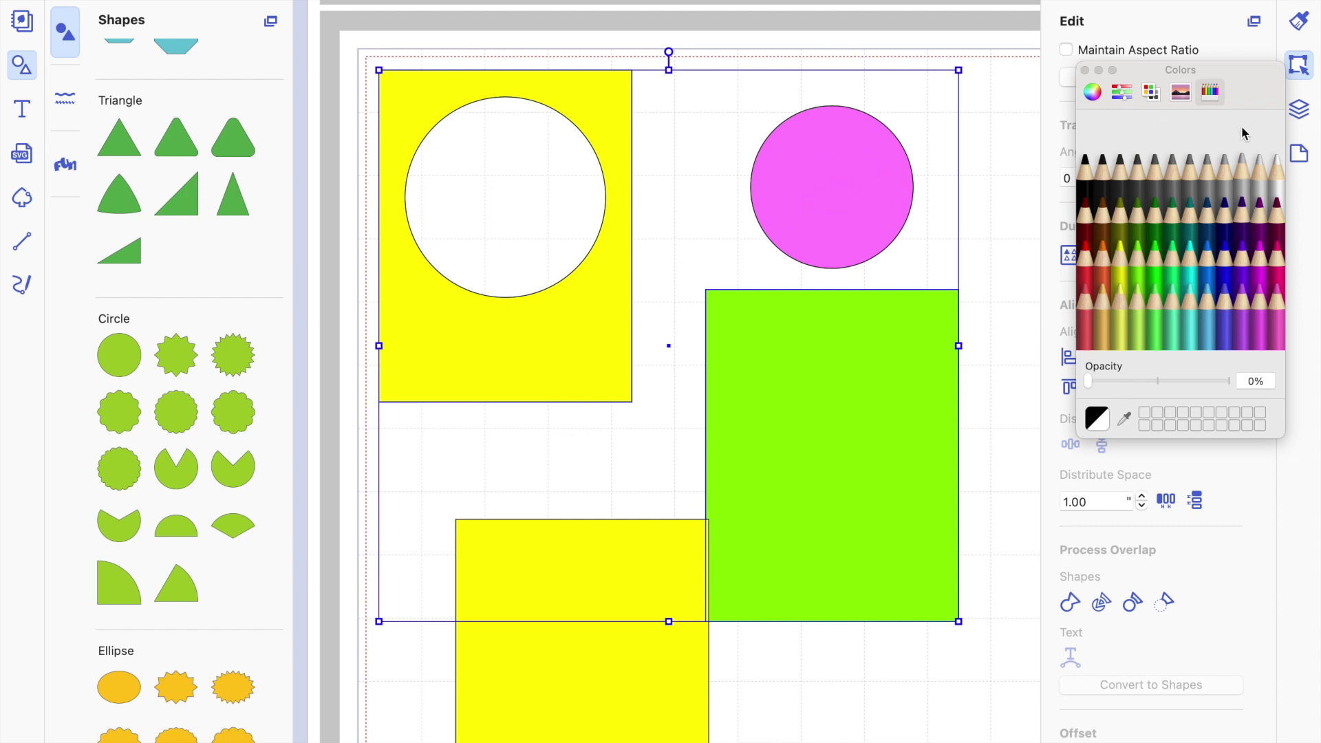
{"action": "left_click", "coordinate": [1085, 71]}
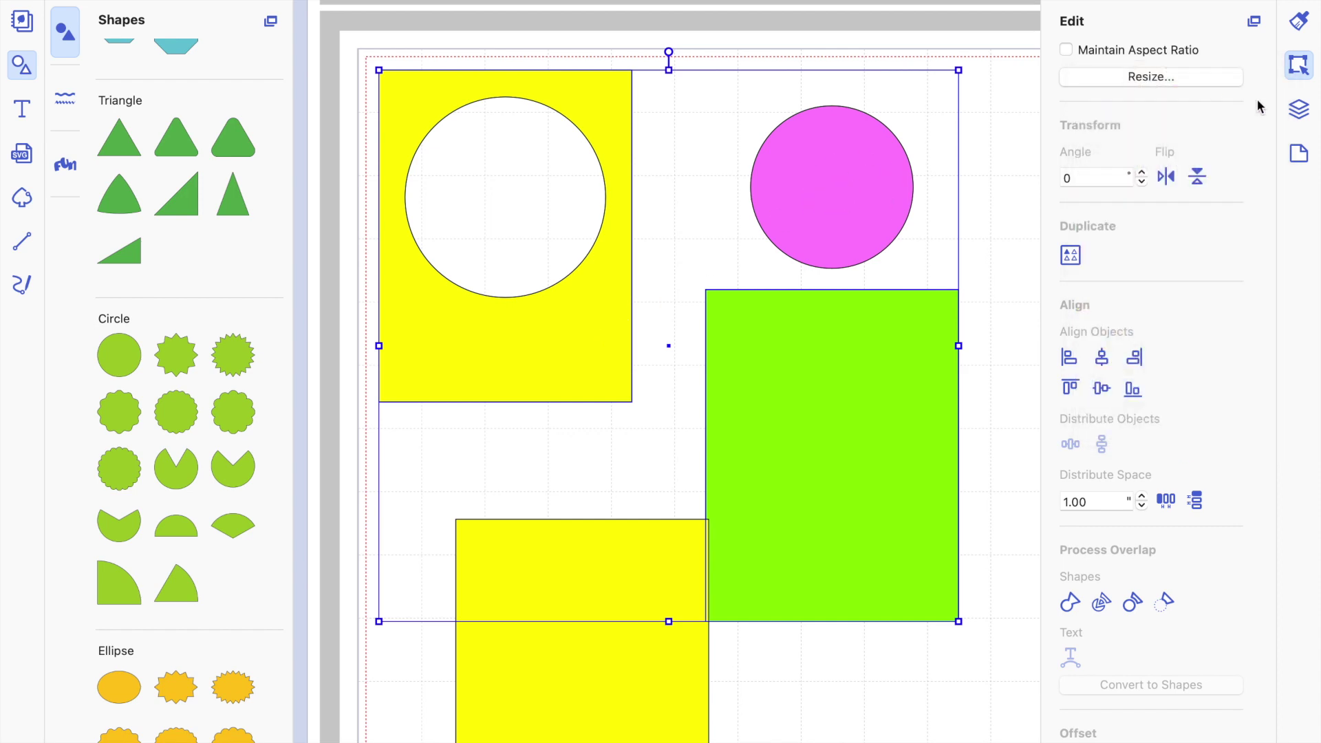
{"action": "left_click", "coordinate": [1299, 111]}
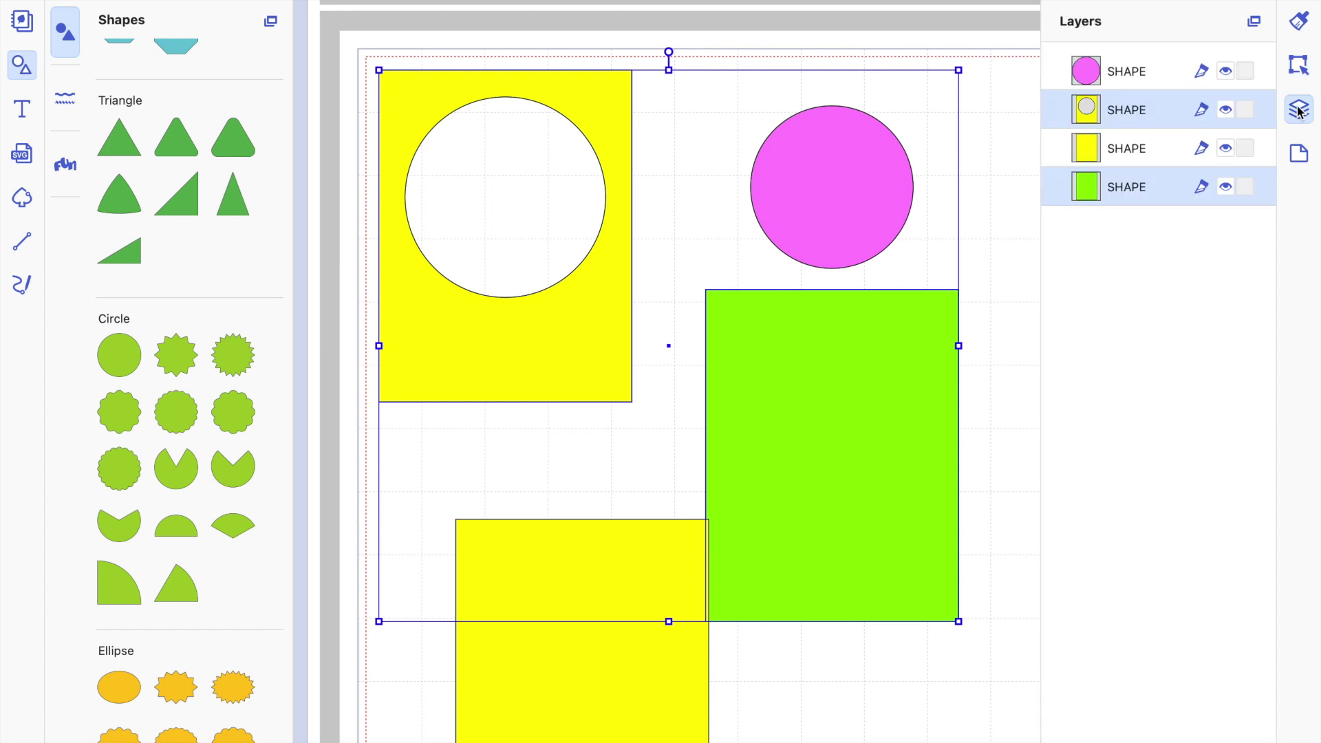
{"action": "left_click", "coordinate": [1300, 64]}
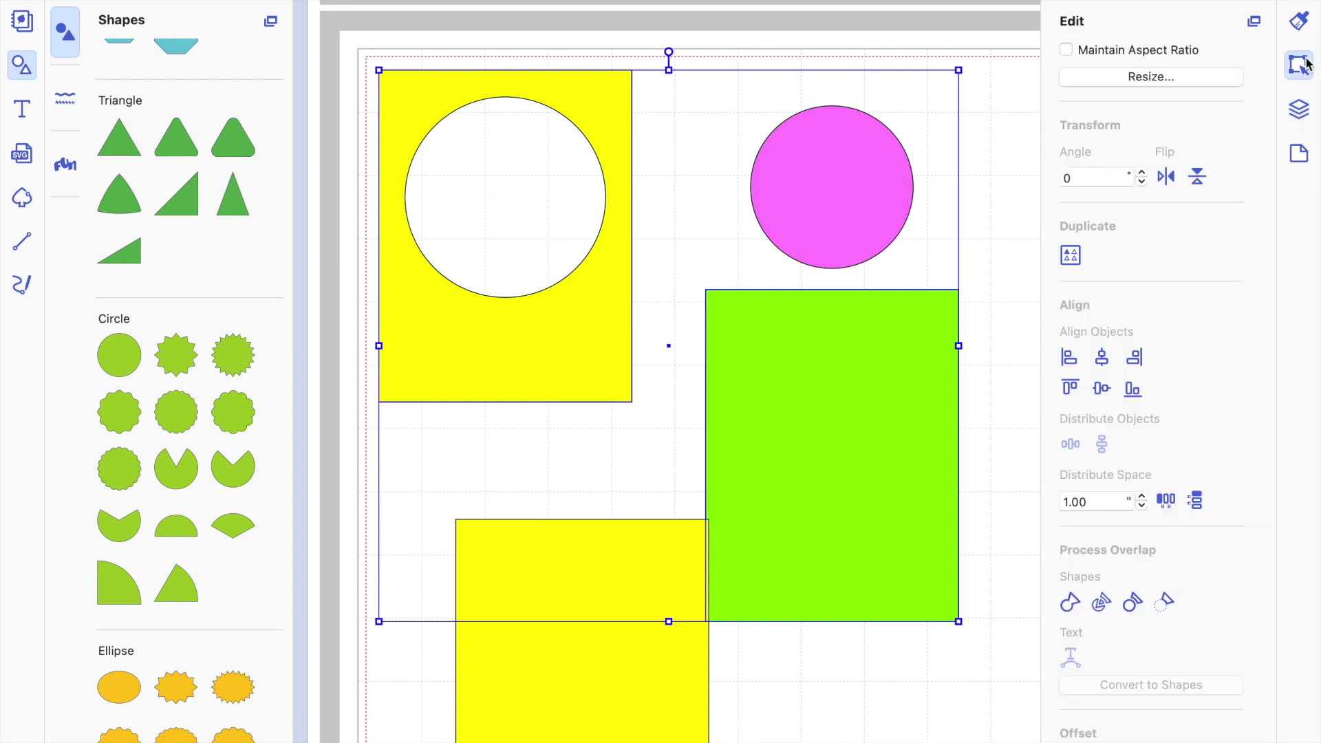
{"action": "left_click", "coordinate": [1101, 357]}
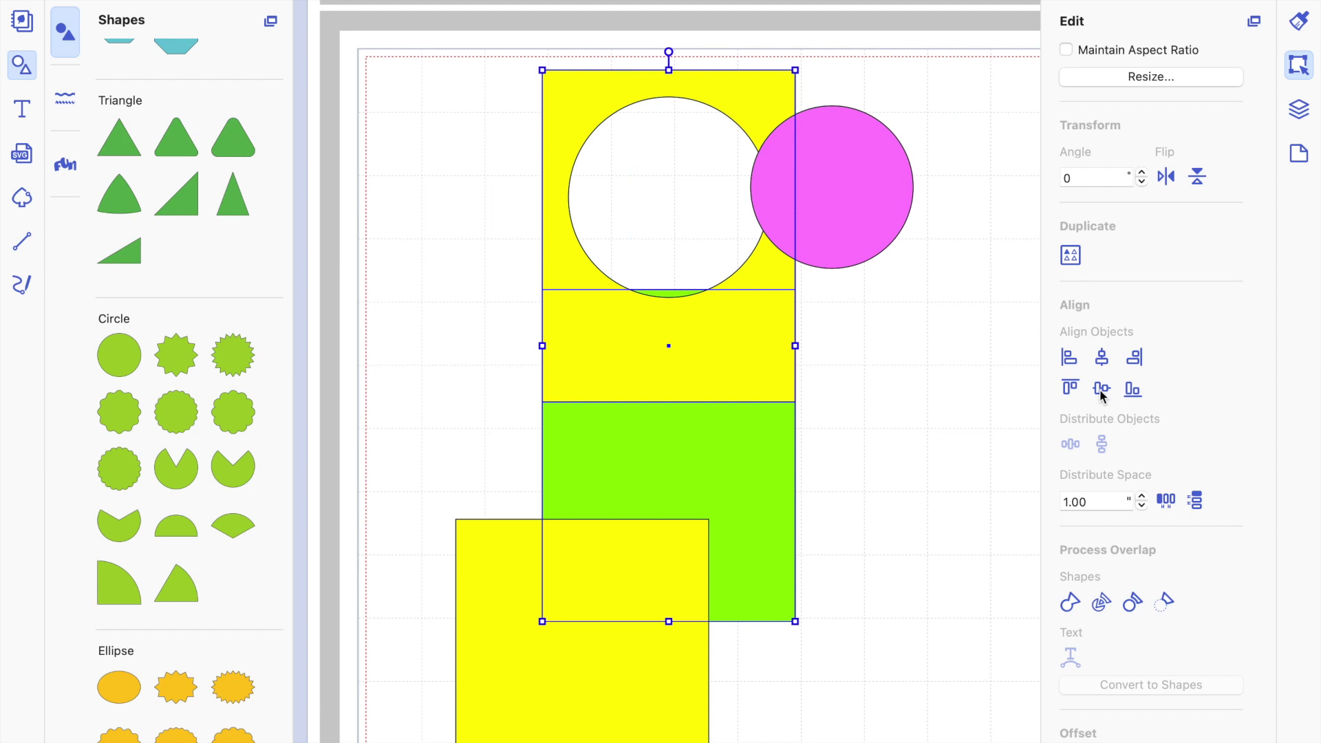
{"action": "left_click", "coordinate": [1101, 390]}
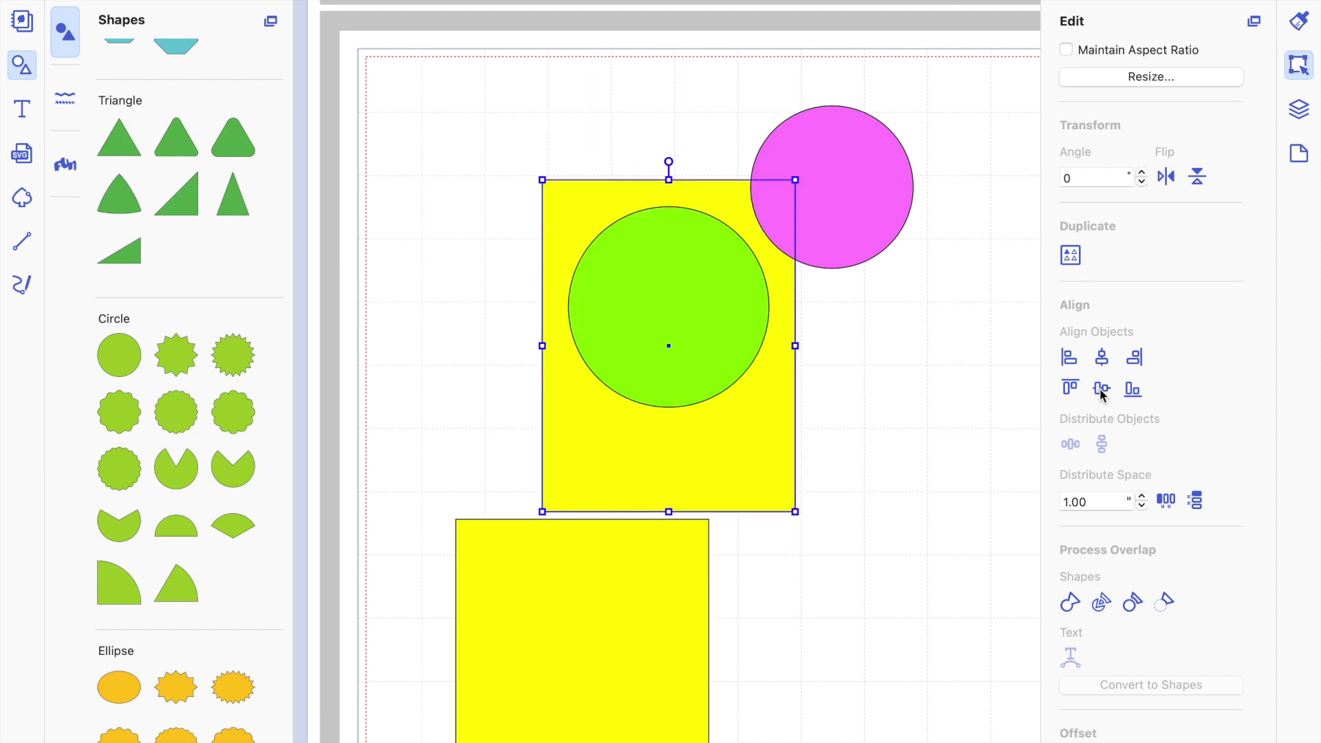
{"action": "left_click", "coordinate": [898, 362]}
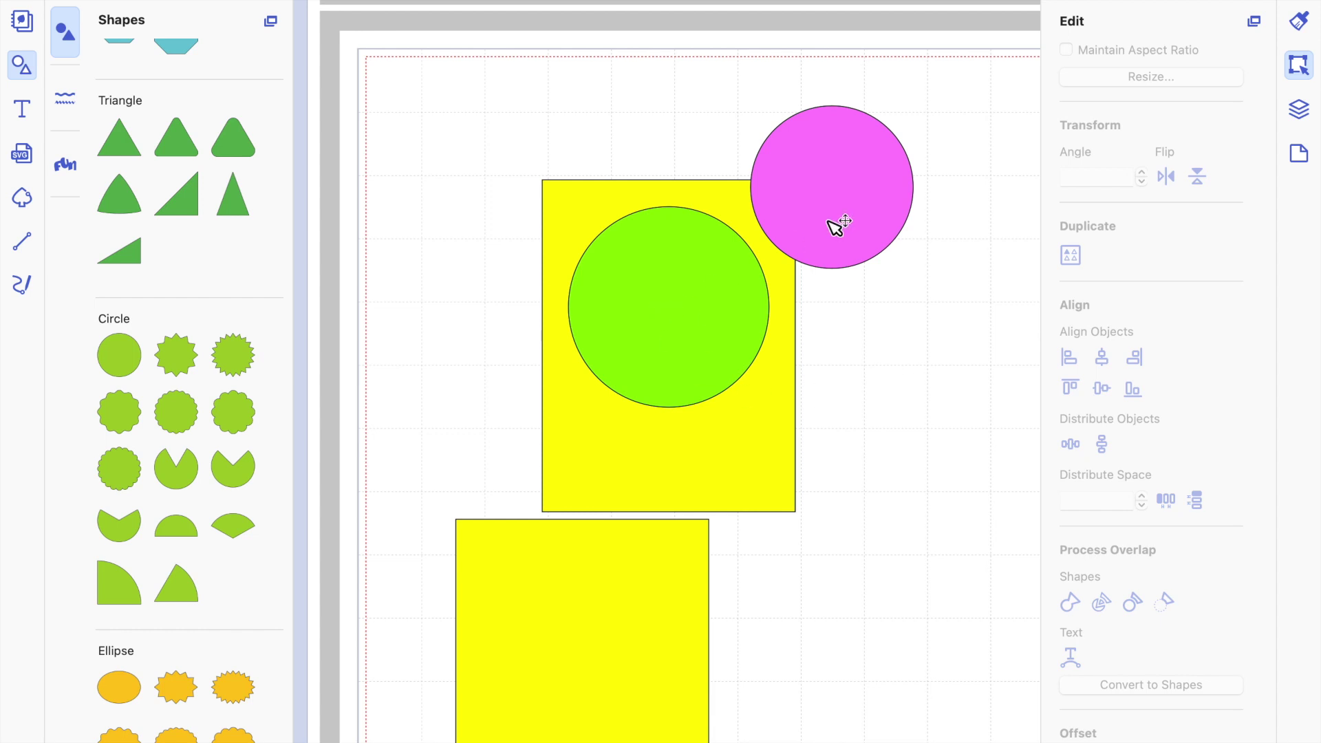
- Move the pink circle into the yellow panel's opening and center it horizontally on the panel
{"action": "left_click_drag", "start_coordinate": [846, 219], "coordinate": [682, 337]}
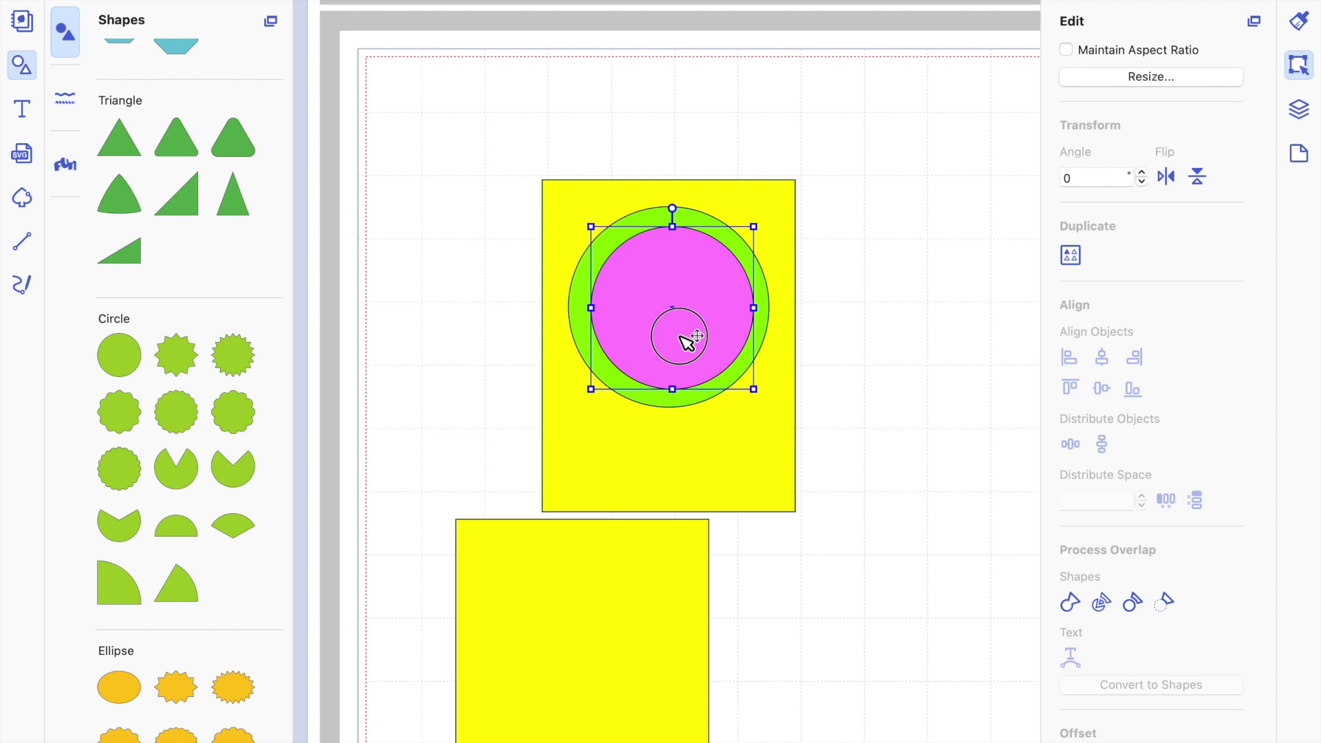
{"action": "left_click", "coordinate": [778, 443]}
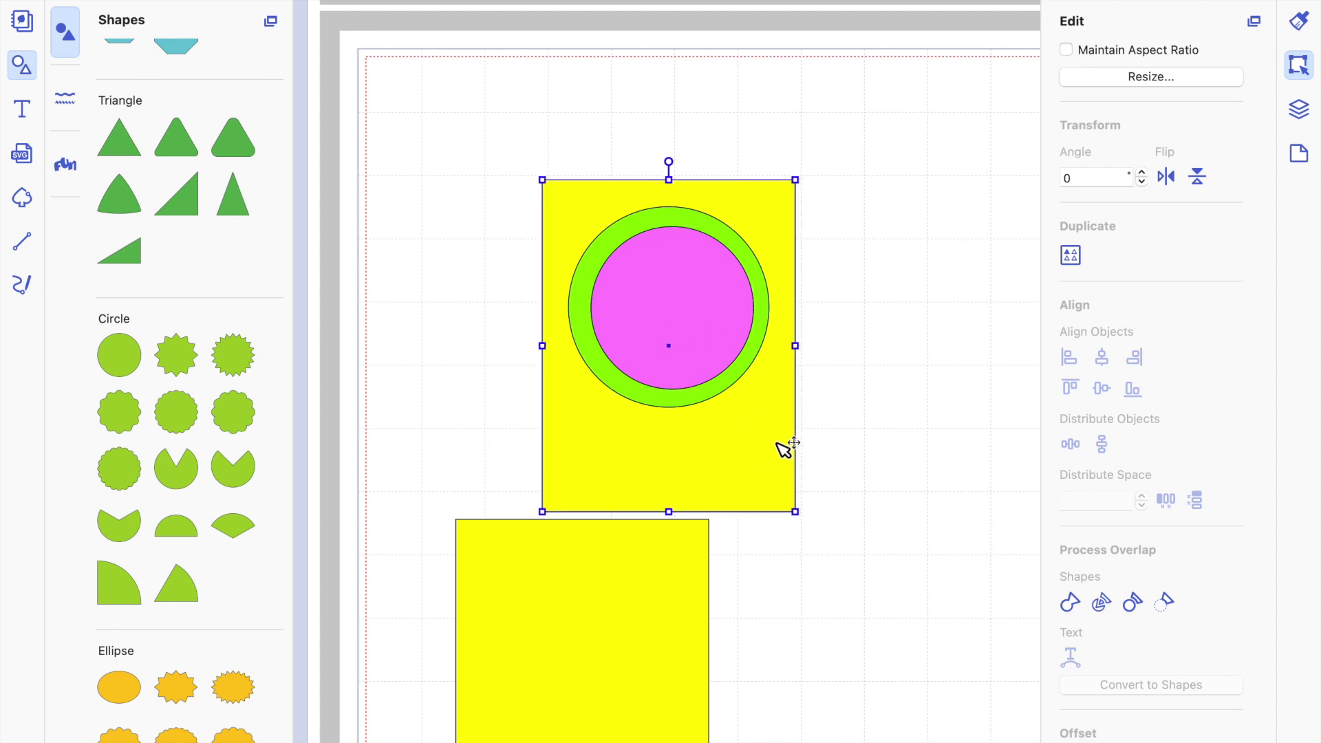
{"action": "left_click", "coordinate": [707, 309], "text": "shift"}
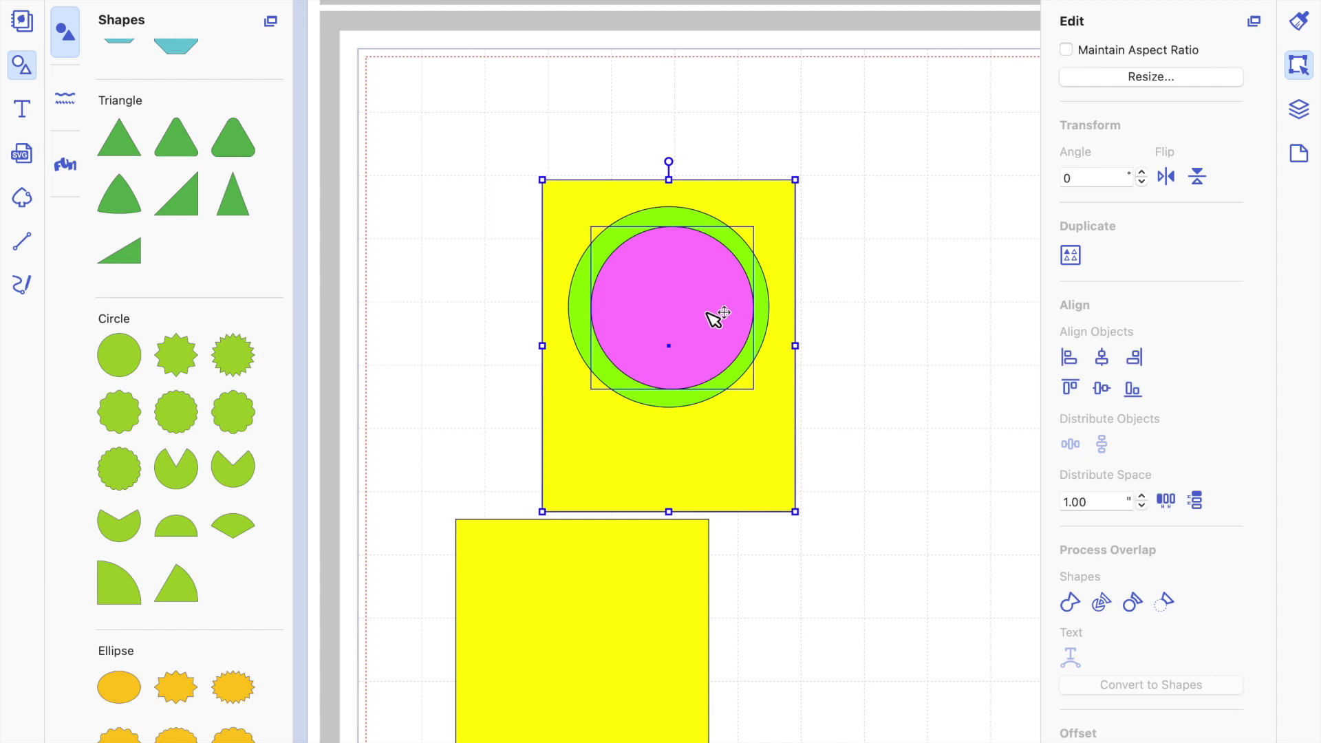
{"action": "left_click", "coordinate": [1101, 358]}
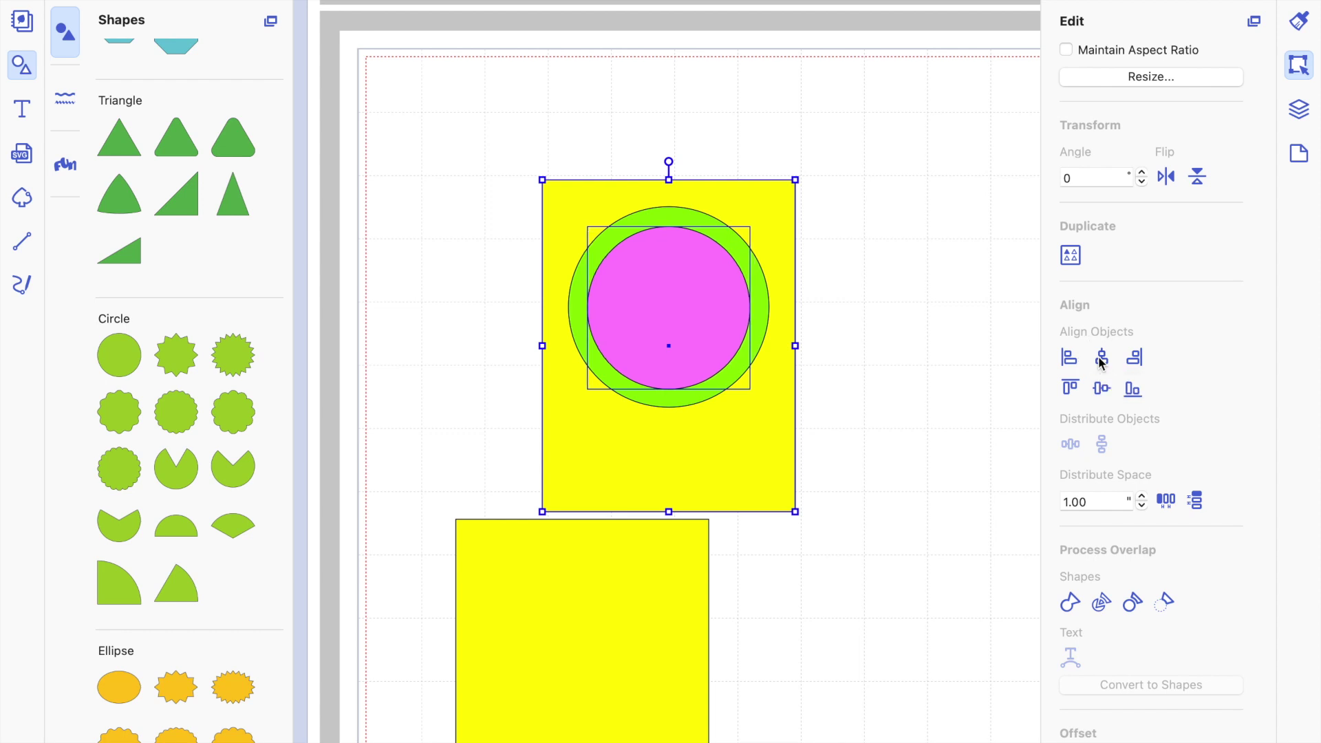
{"action": "left_click", "coordinate": [882, 300]}
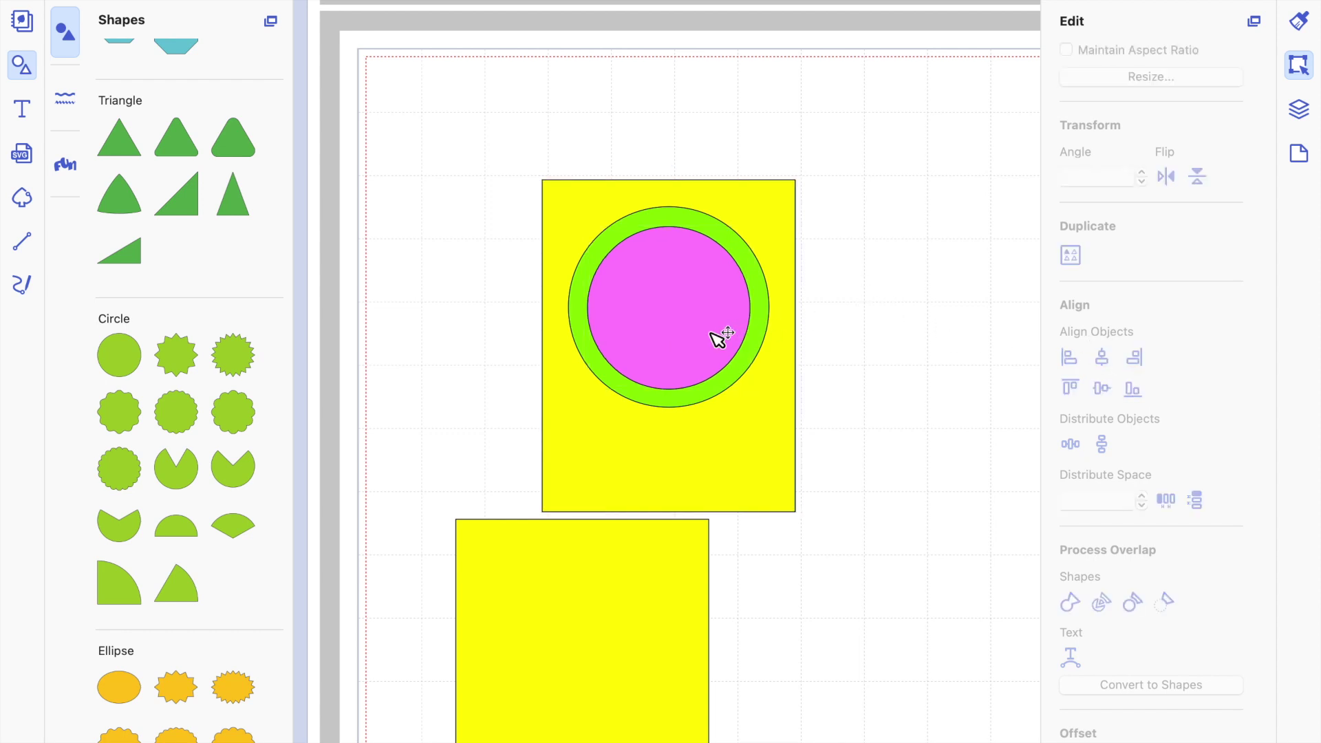
- Shift the pink circle upward and nudge it back down until it sits vertically centered in the opening
{"action": "left_click_drag", "start_coordinate": [687, 333], "coordinate": [688, 316]}
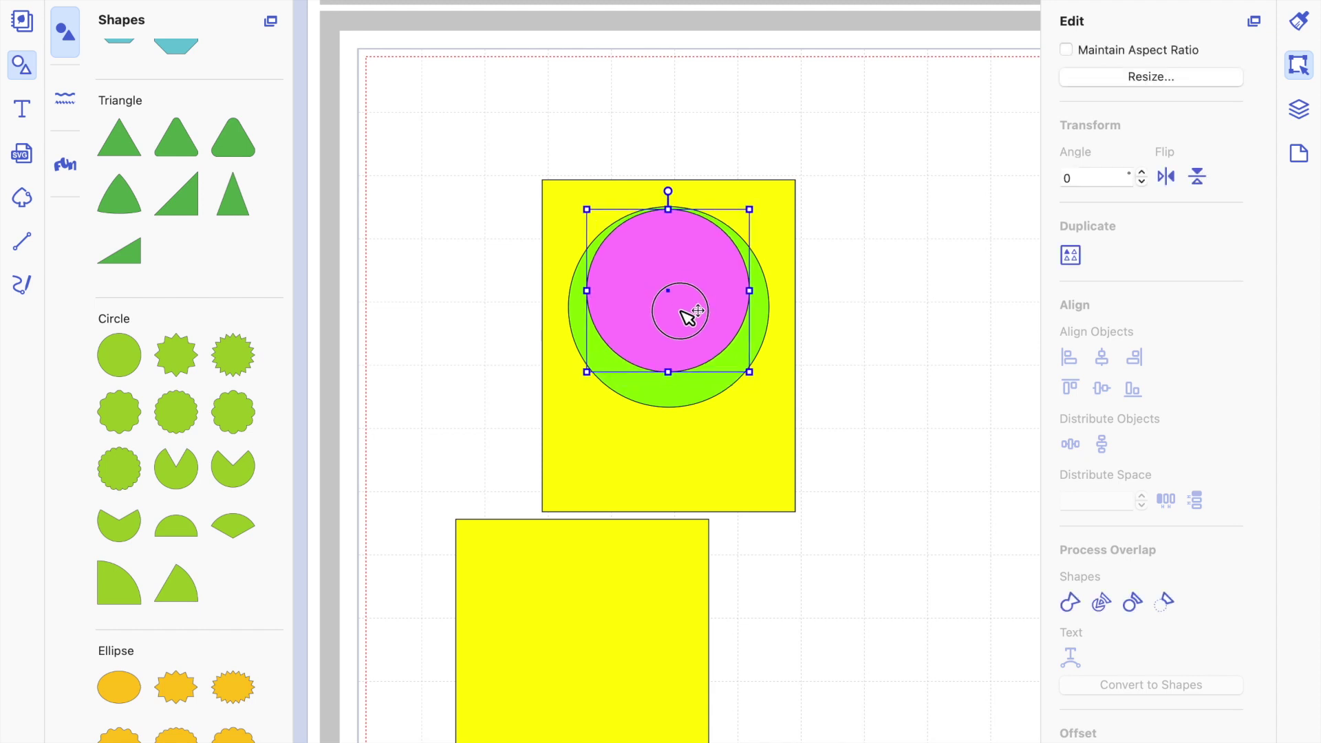
{"action": "left_click", "coordinate": [922, 365]}
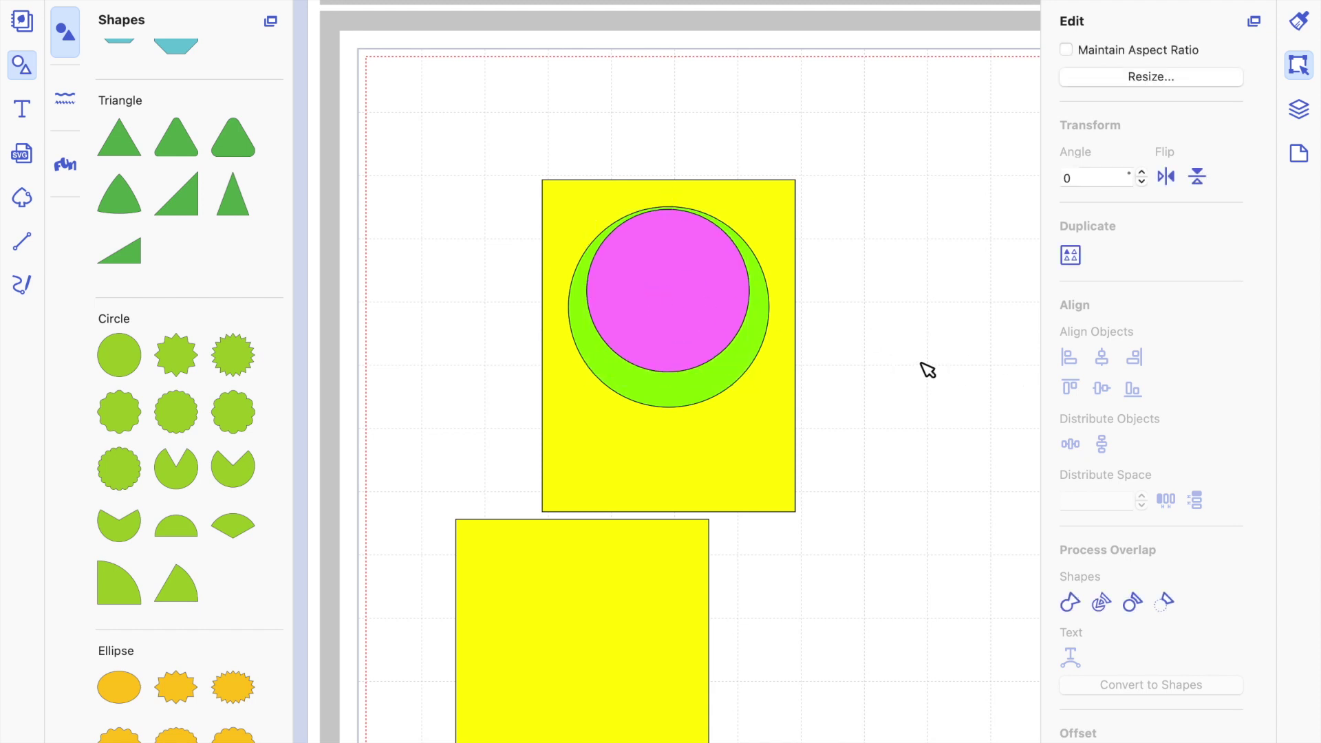
{"action": "left_click", "coordinate": [667, 272]}
{"action": "key", "text": "Down"}
{"action": "key", "text": "Down"}
{"action": "key", "text": "Down"}
{"action": "key", "text": "Down"}
{"action": "key", "text": "Down"}
{"action": "key", "text": "Down"}
{"action": "key", "text": "Down"}
{"action": "key", "text": "Down"}
{"action": "key", "text": "Down"}
{"action": "key", "text": "Down"}
{"action": "key", "text": "Down"}
{"action": "key", "text": "Down"}
{"action": "key", "text": "Down"}
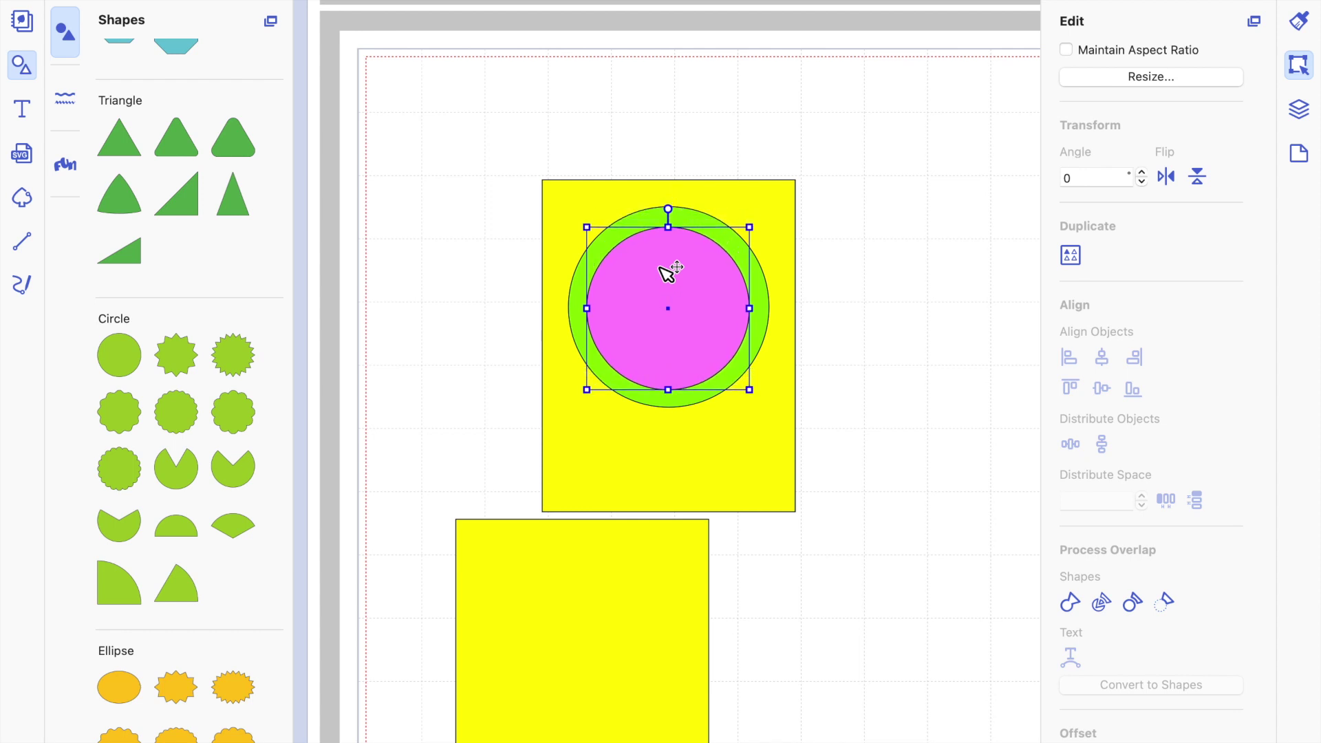
{"action": "left_click", "coordinate": [913, 242]}
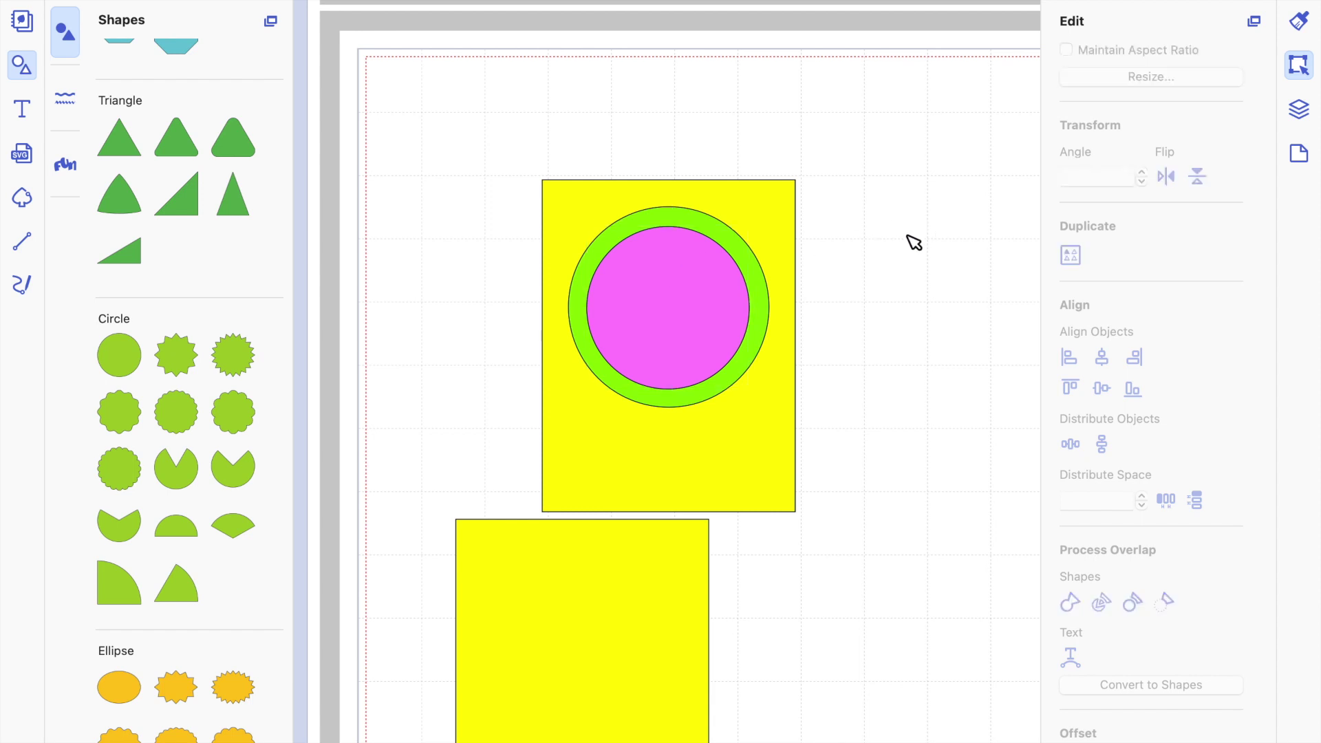
- Move the cut yellow panel off the green rectangle to the empty area beside the spare yellow rectangle
{"action": "left_click", "coordinate": [733, 427]}
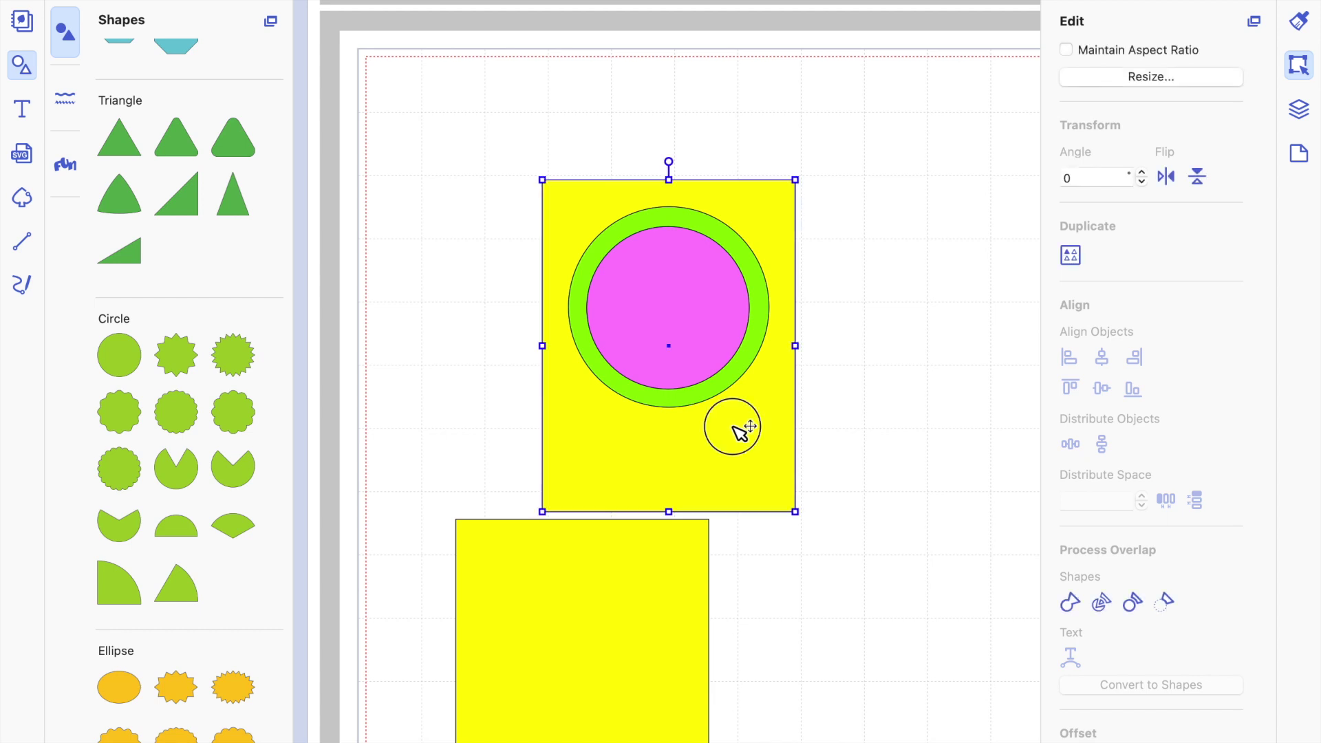
{"action": "left_click", "coordinate": [735, 428]}
{"action": "left_click", "coordinate": [730, 424]}
{"action": "left_click_drag", "start_coordinate": [729, 423], "coordinate": [997, 731]}
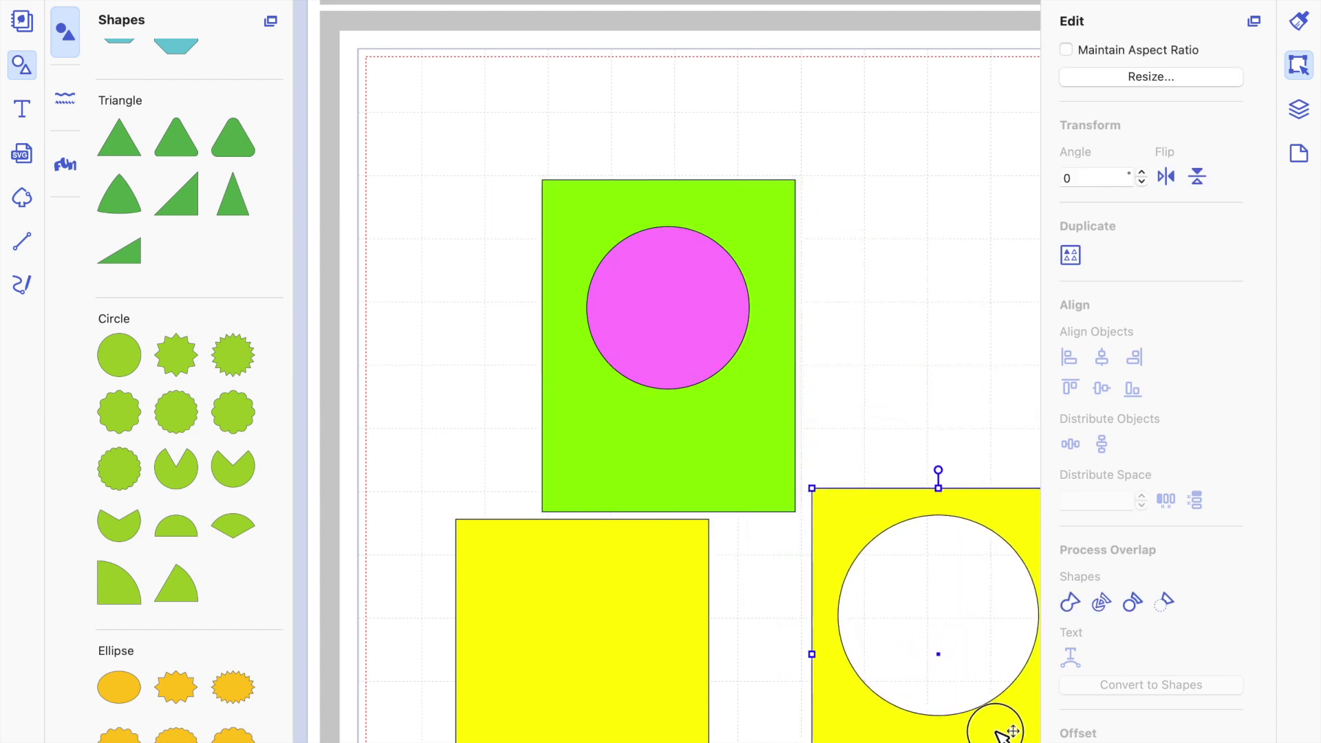
{"action": "left_click_drag", "start_coordinate": [996, 728], "coordinate": [997, 726]}
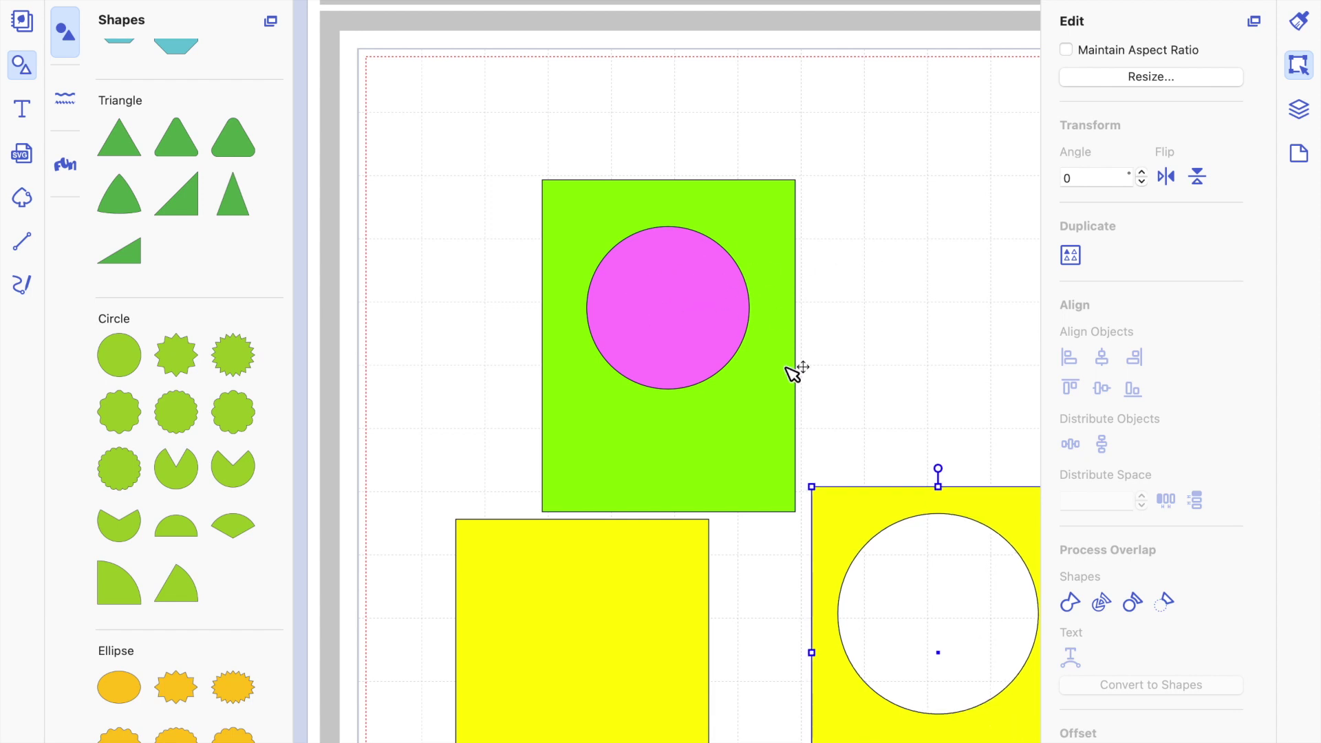
- Cut the pink circle's opening into the green rectangle with Remove Overlap and move the circle clear of the panel
{"action": "left_click_drag", "start_coordinate": [856, 328], "coordinate": [685, 315]}
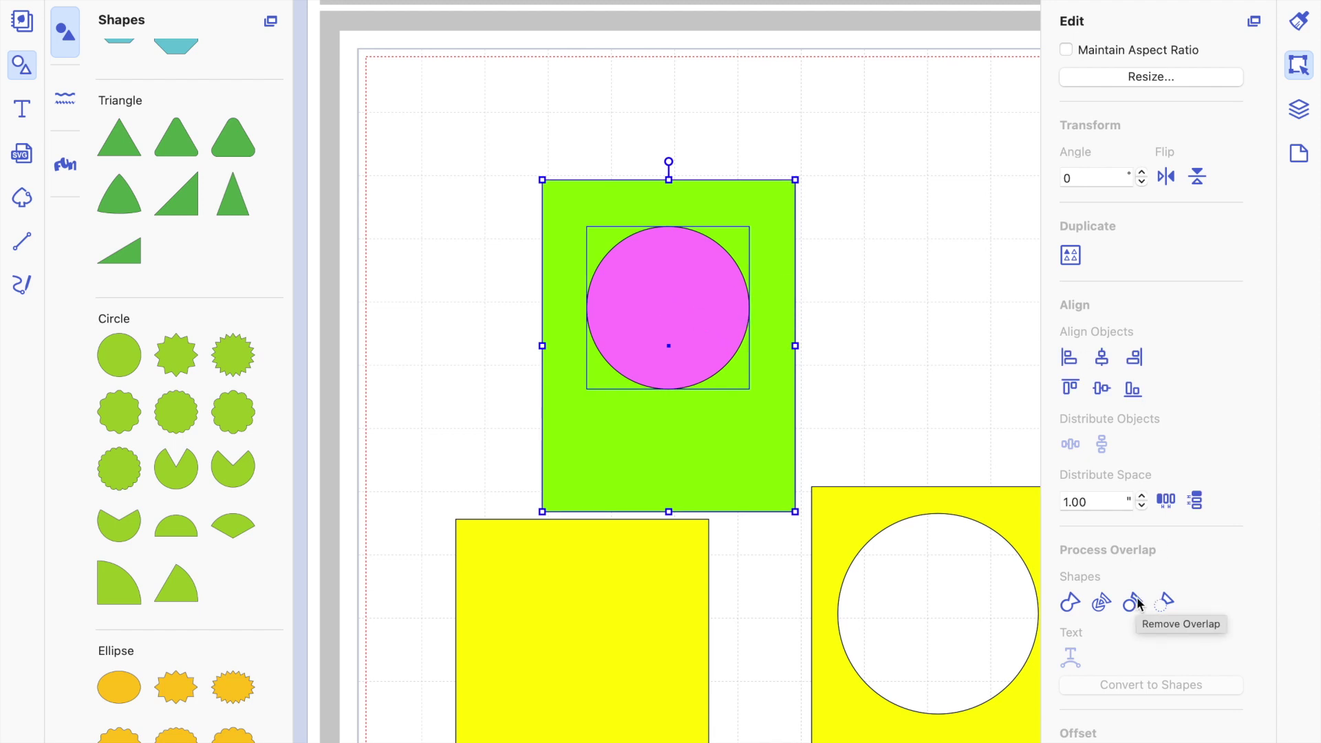
{"action": "left_click", "coordinate": [919, 275]}
{"action": "left_click_drag", "start_coordinate": [689, 301], "coordinate": [927, 191]}
- Stack the cut green and yellow panels in the mat's upper-left corner, slightly offset from each other
{"action": "left_click_drag", "start_coordinate": [754, 395], "coordinate": [575, 278]}
{"action": "left_click_drag", "start_coordinate": [835, 512], "coordinate": [380, 98]}
- Move the uncut yellow rectangle beneath the pink circle and fill it with Salmon
{"action": "left_click_drag", "start_coordinate": [638, 650], "coordinate": [856, 448]}
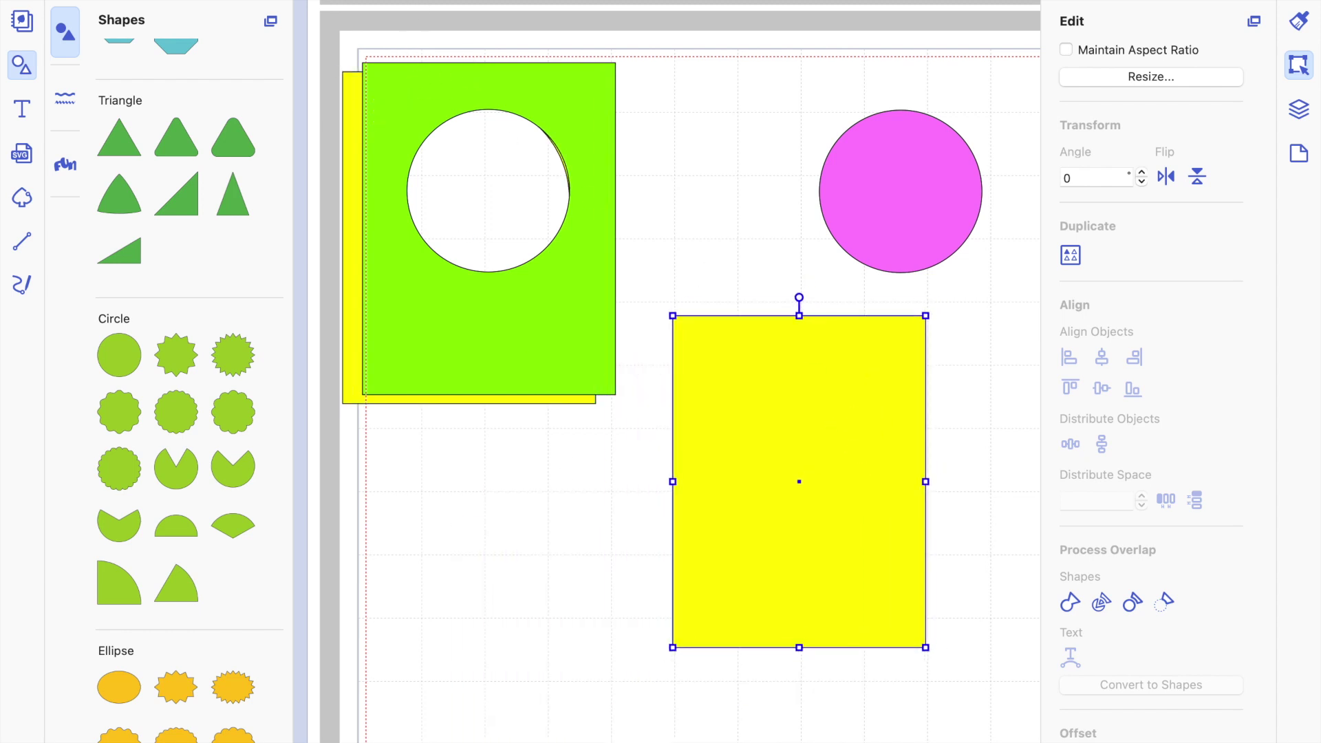
{"action": "key", "text": "super+shift+c"}
{"action": "left_click", "coordinate": [1085, 316]}
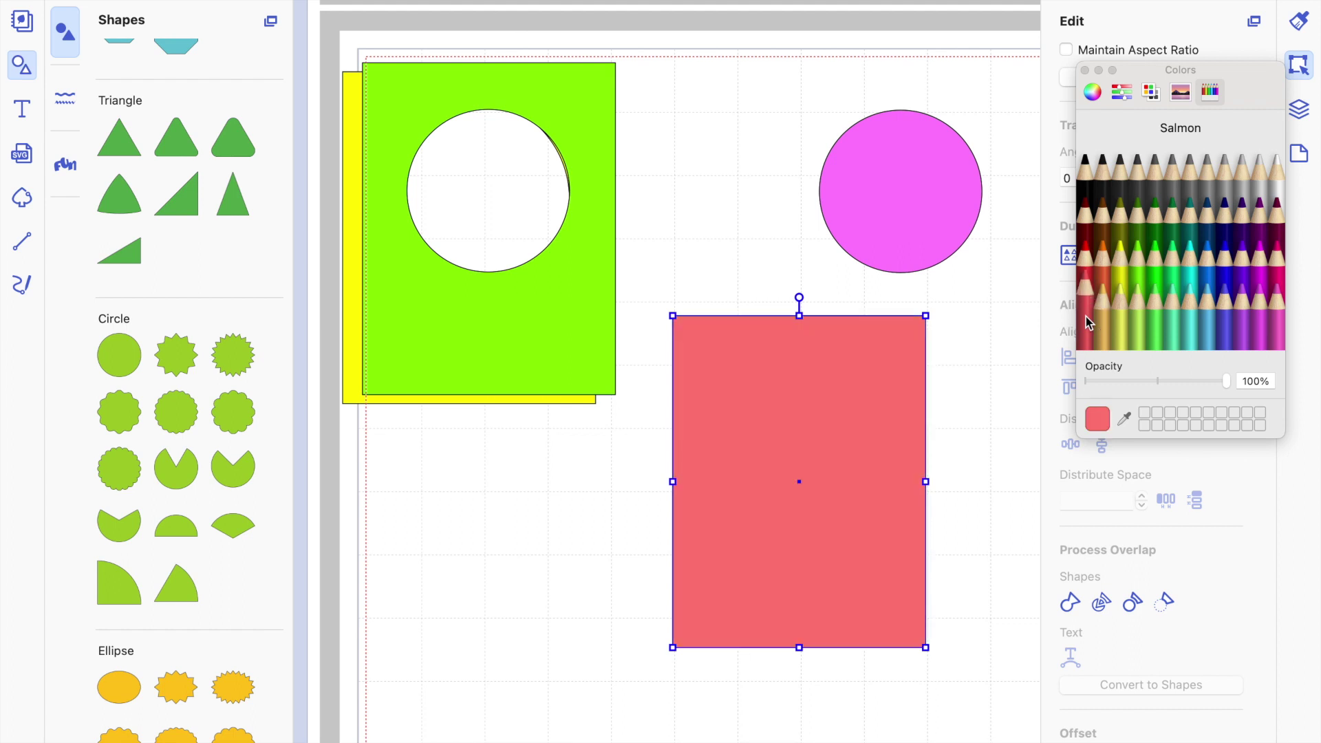
{"action": "left_click", "coordinate": [972, 358]}
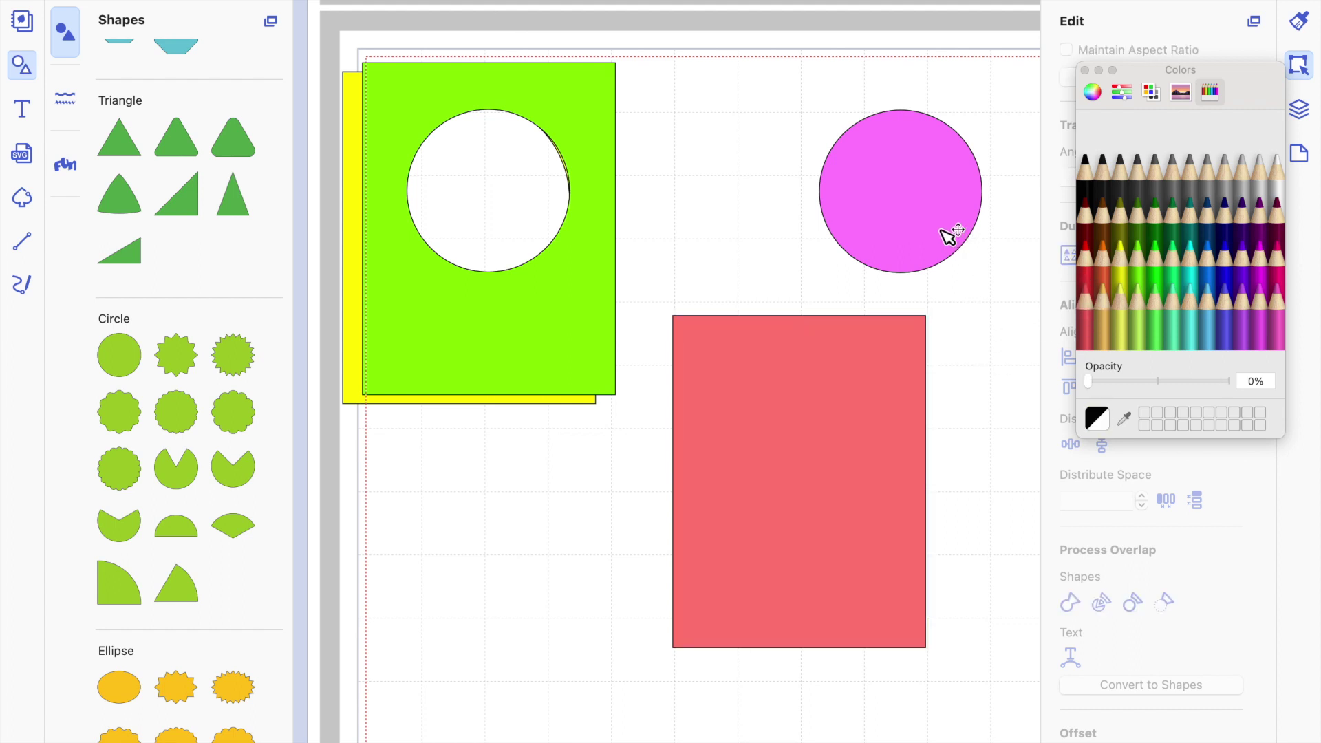
- Center the cut green panel horizontally and vertically on the salmon rectangle and move the yellow panel up and left, clear of them
{"action": "left_click_drag", "start_coordinate": [578, 315], "coordinate": [596, 559]}
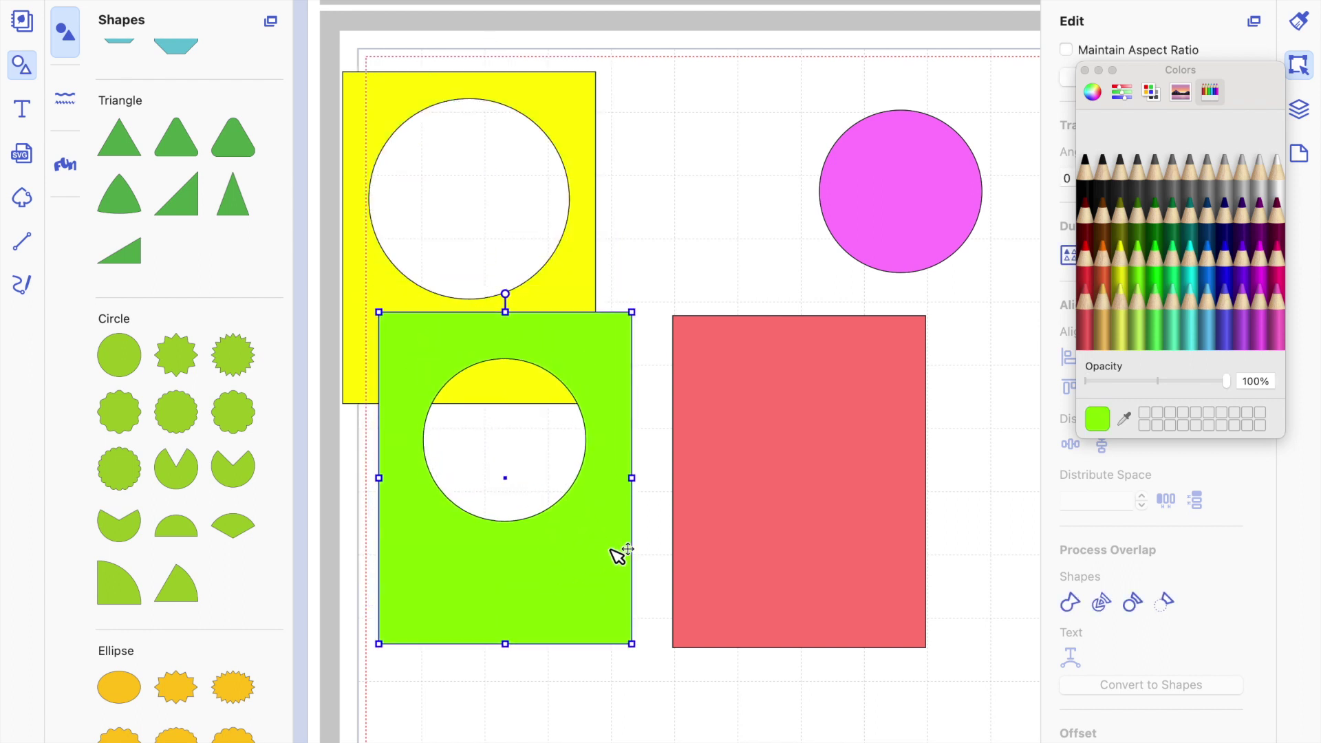
{"action": "left_click", "coordinate": [735, 511], "text": "shift"}
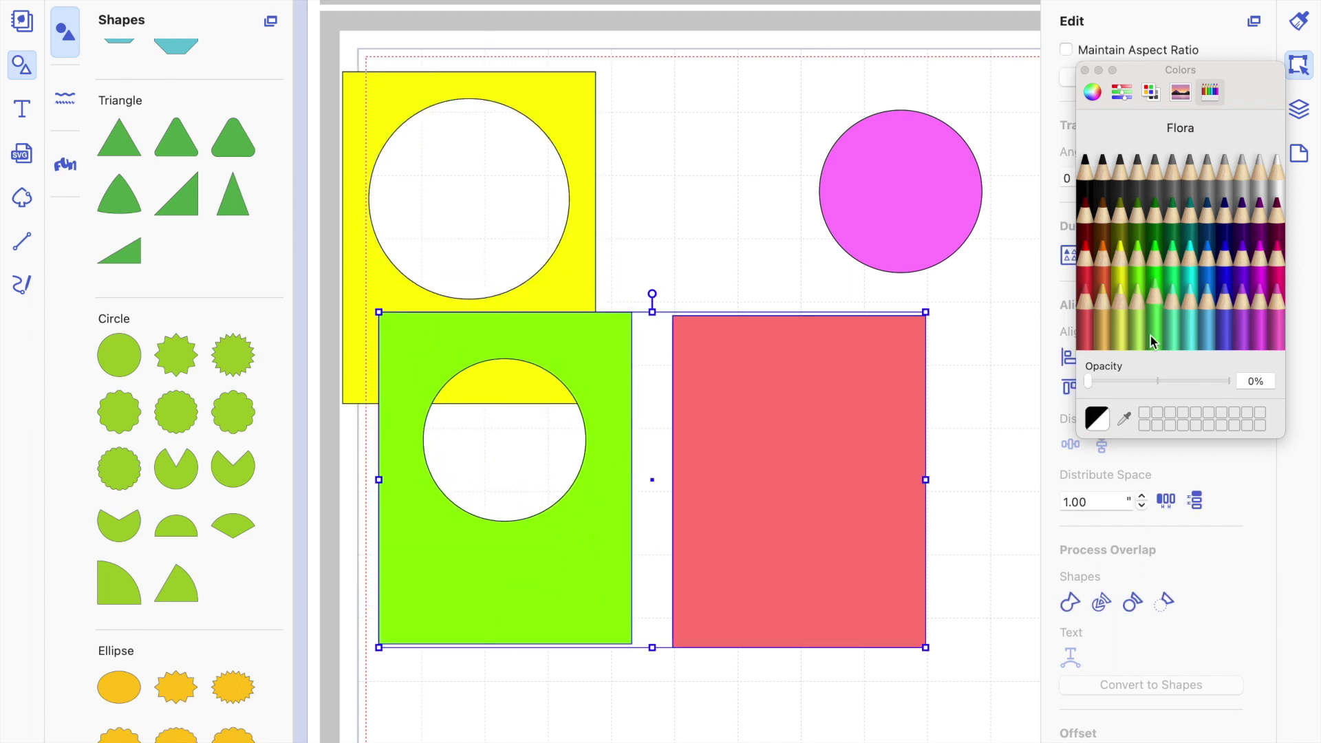
{"action": "left_click", "coordinate": [1084, 69]}
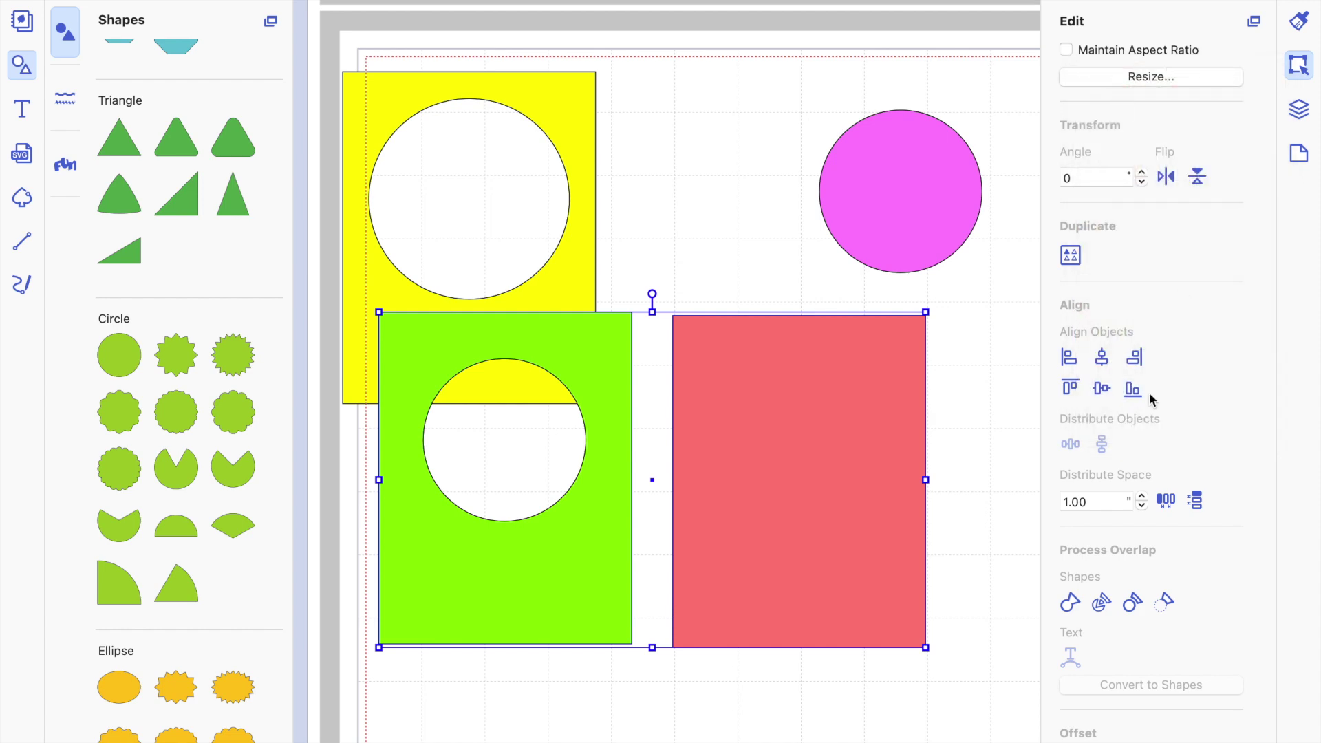
{"action": "left_click", "coordinate": [1103, 358]}
{"action": "left_click", "coordinate": [1103, 389]}
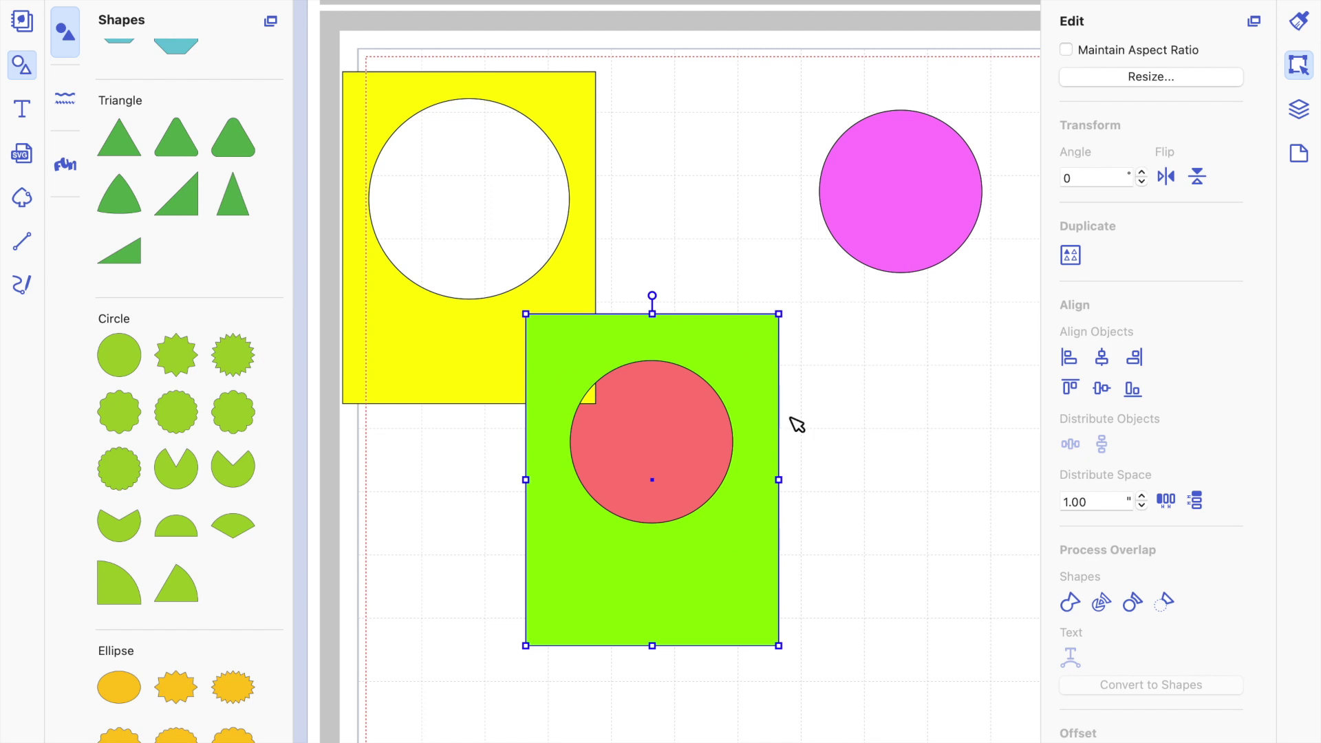
{"action": "left_click", "coordinate": [860, 422]}
{"action": "left_click_drag", "start_coordinate": [598, 198], "coordinate": [505, 138]}
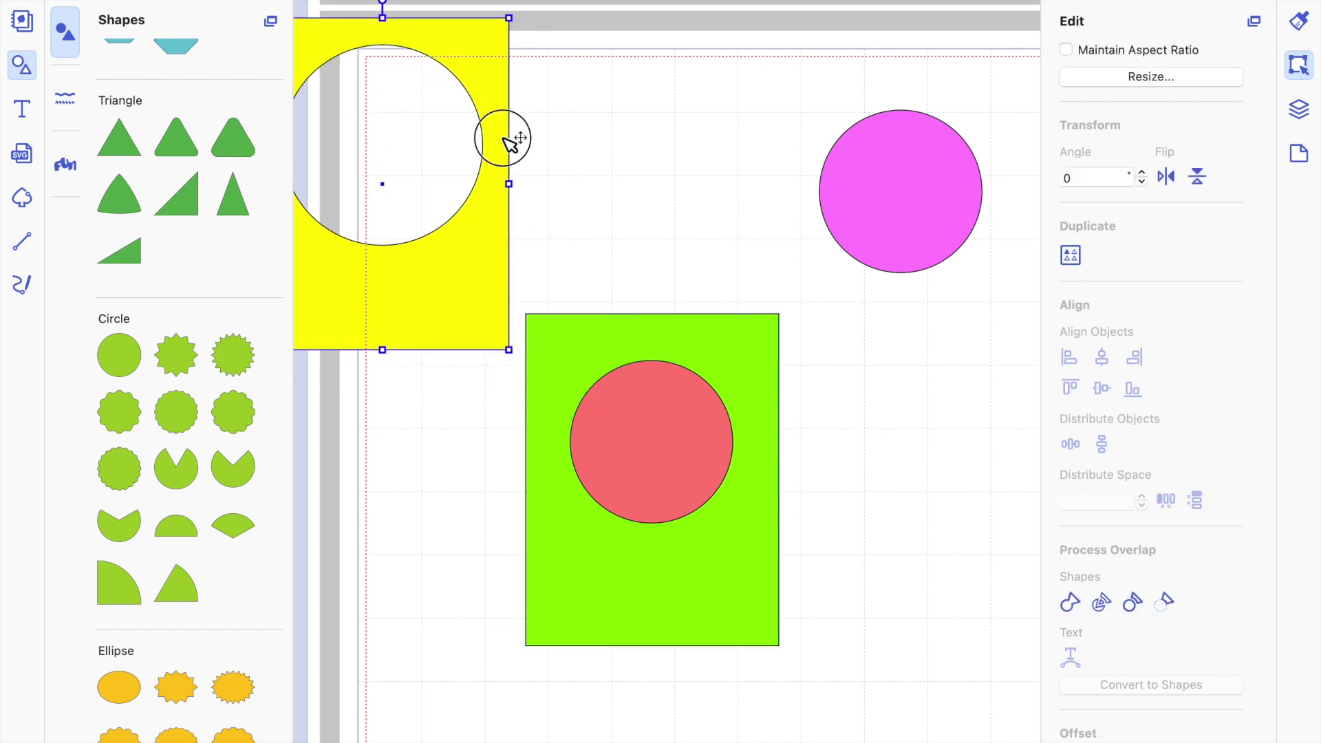
- Create a 0.30 inch inward offset of the pink circle with round corners, deleting the original line
{"action": "left_click", "coordinate": [939, 207]}
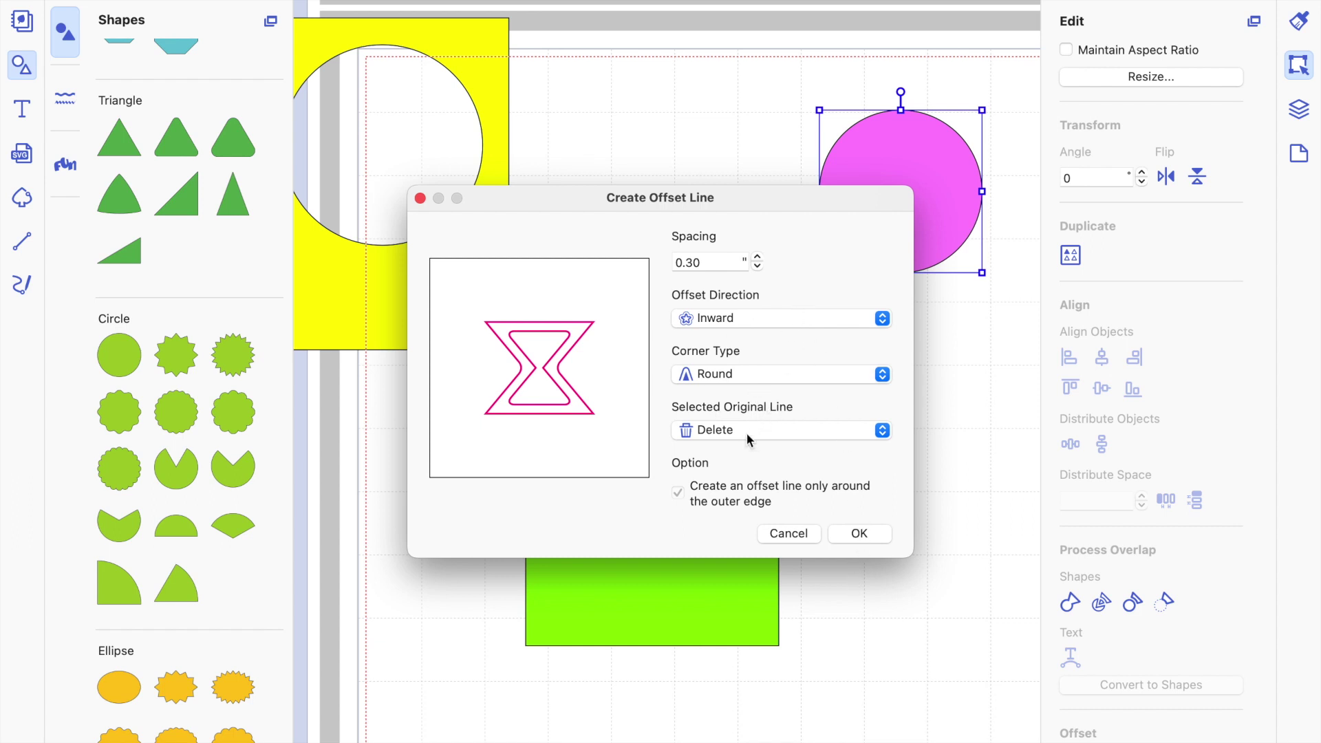
{"action": "left_click", "coordinate": [859, 534]}
{"action": "left_click", "coordinate": [932, 288]}
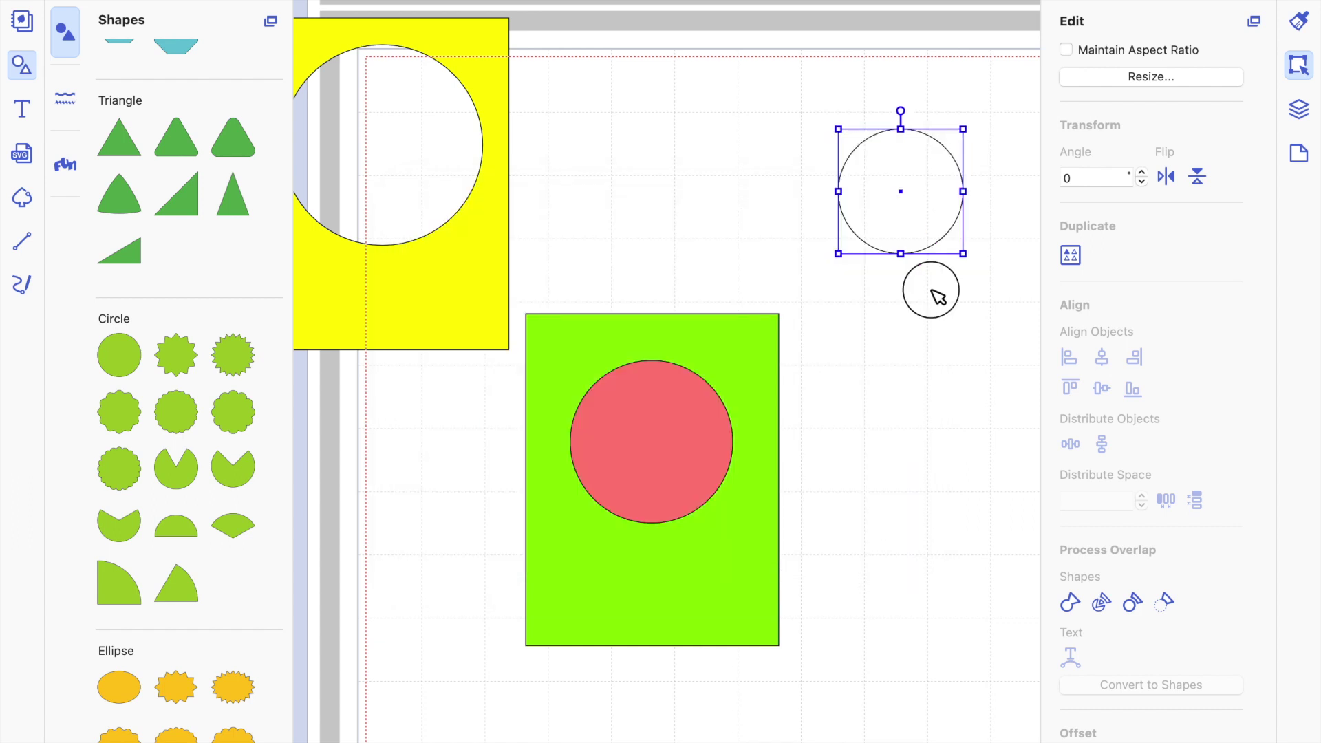
- Fill the offset circle with Orchid and move it into the empty space just right of the green panel
{"action": "left_click", "coordinate": [916, 200]}
{"action": "key", "text": "super+shift+c"}
{"action": "left_click", "coordinate": [1224, 296]}
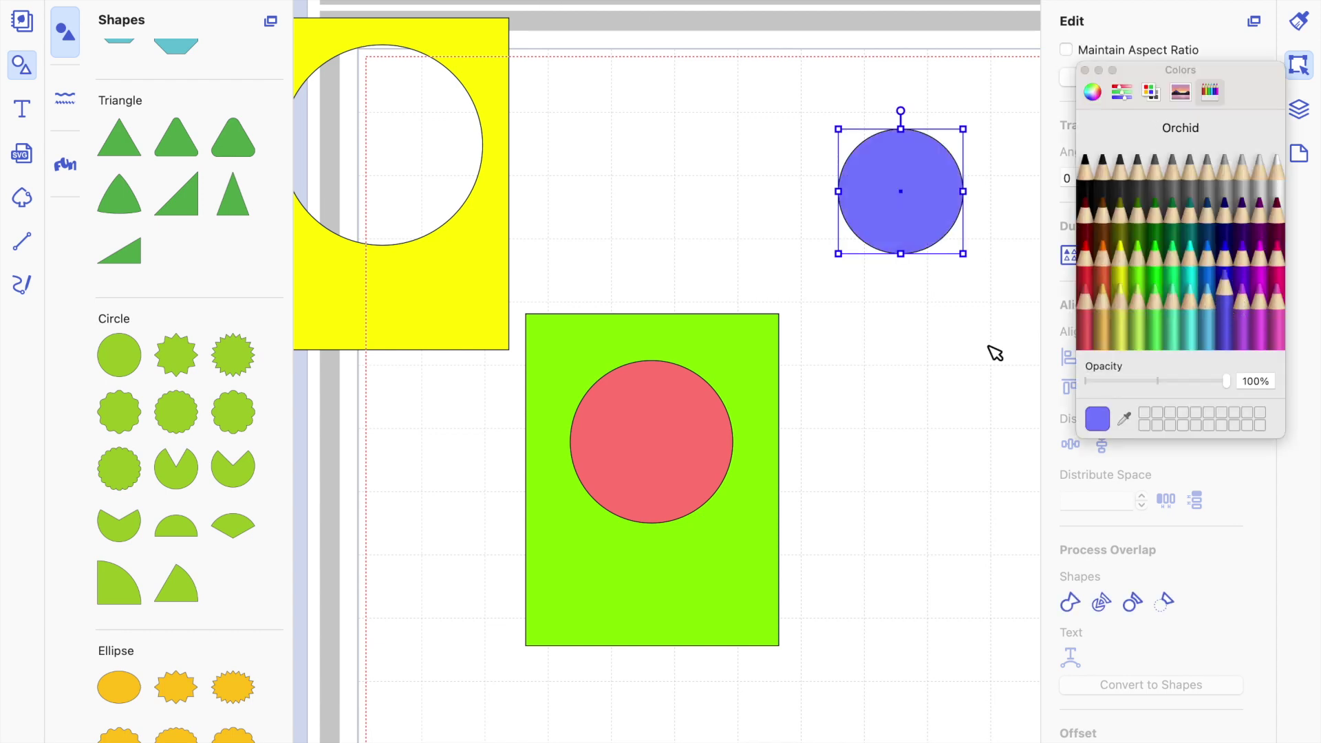
{"action": "left_click", "coordinate": [980, 359]}
{"action": "left_click_drag", "start_coordinate": [905, 190], "coordinate": [869, 483]}
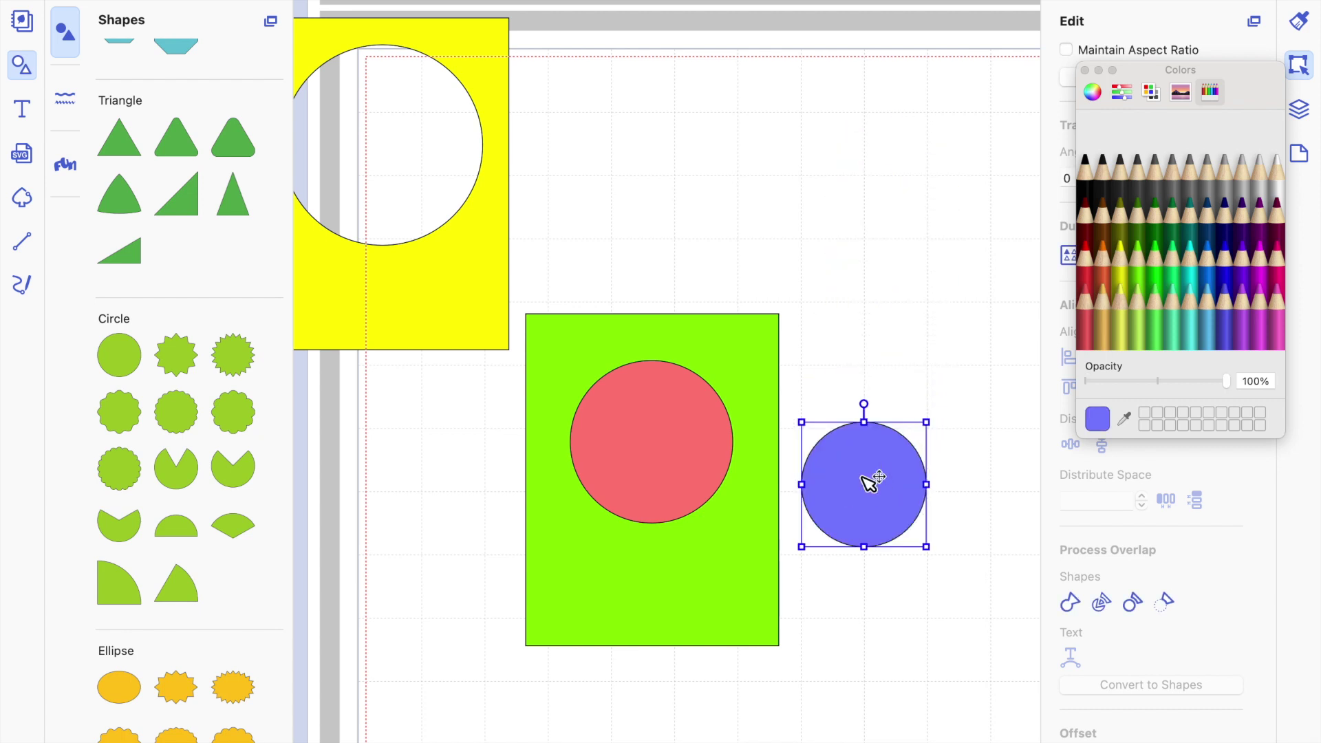
{"action": "left_click", "coordinate": [762, 505], "text": "shift"}
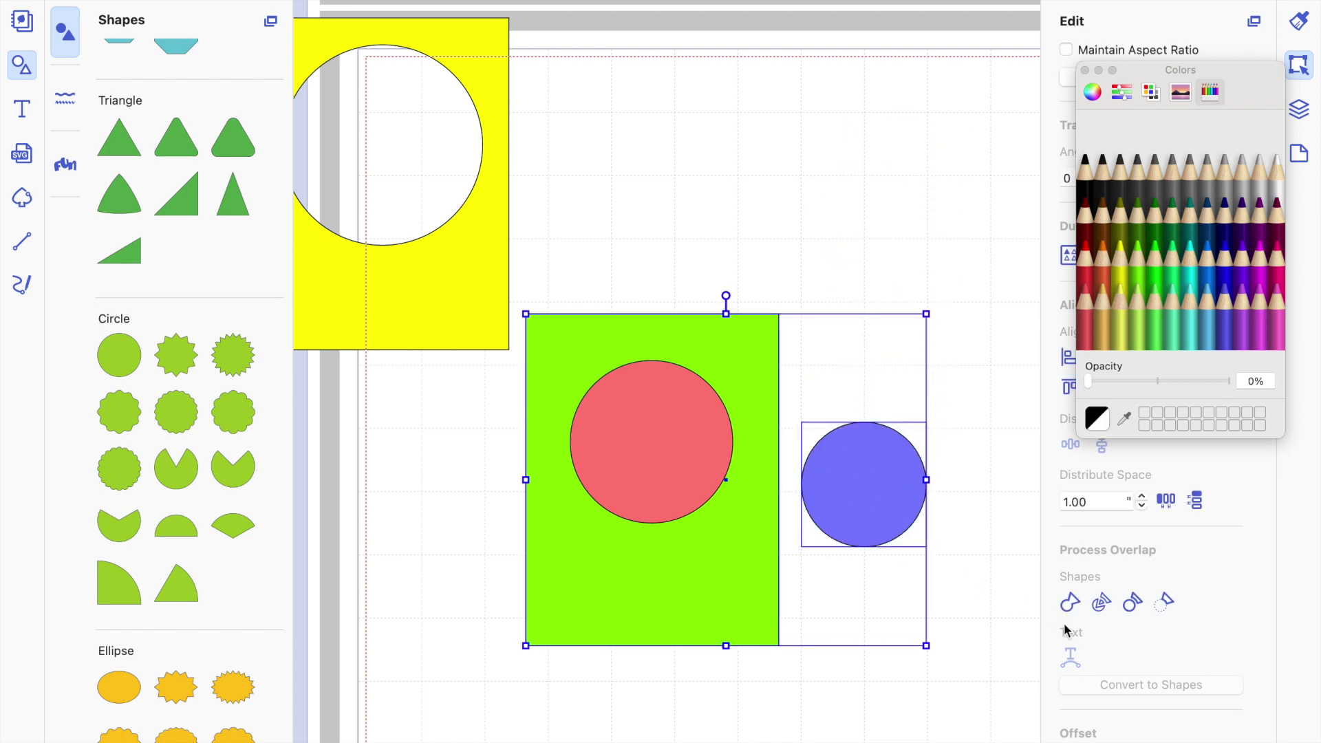
{"action": "left_click", "coordinate": [1084, 70]}
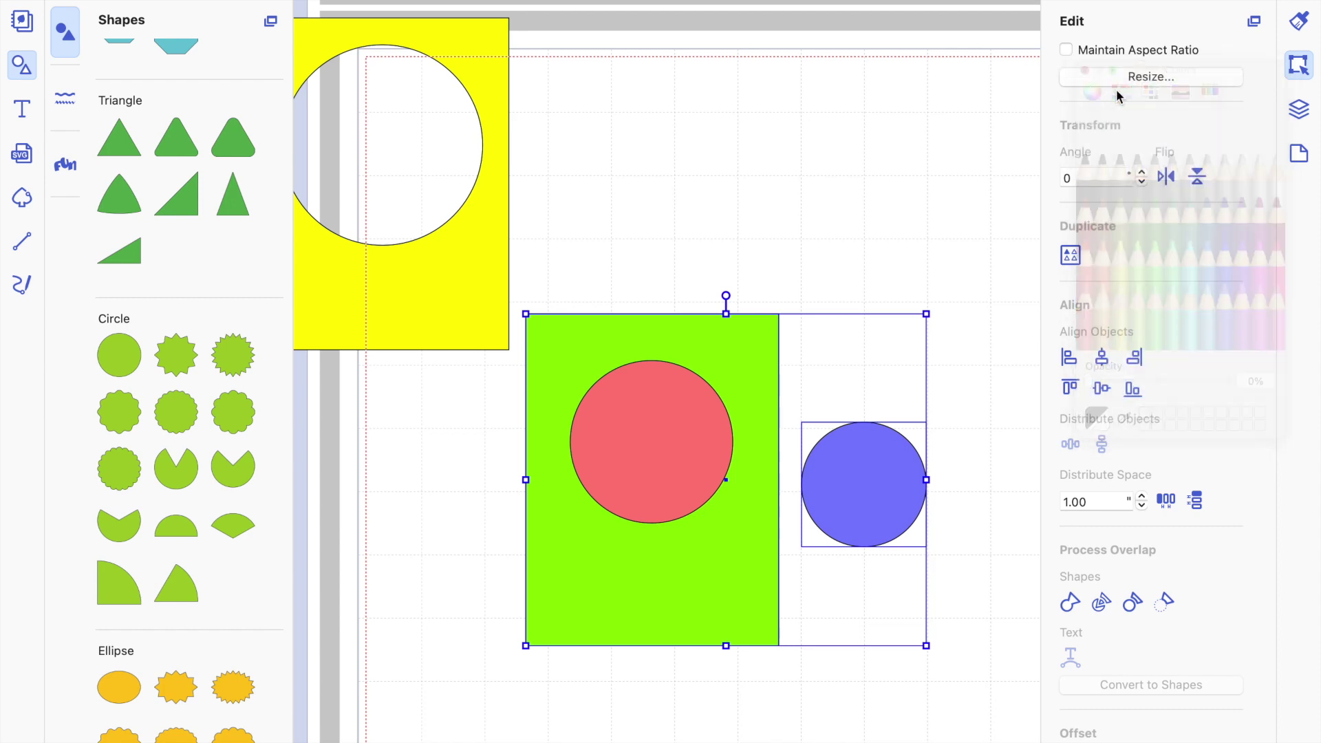
{"action": "left_click", "coordinate": [1102, 357]}
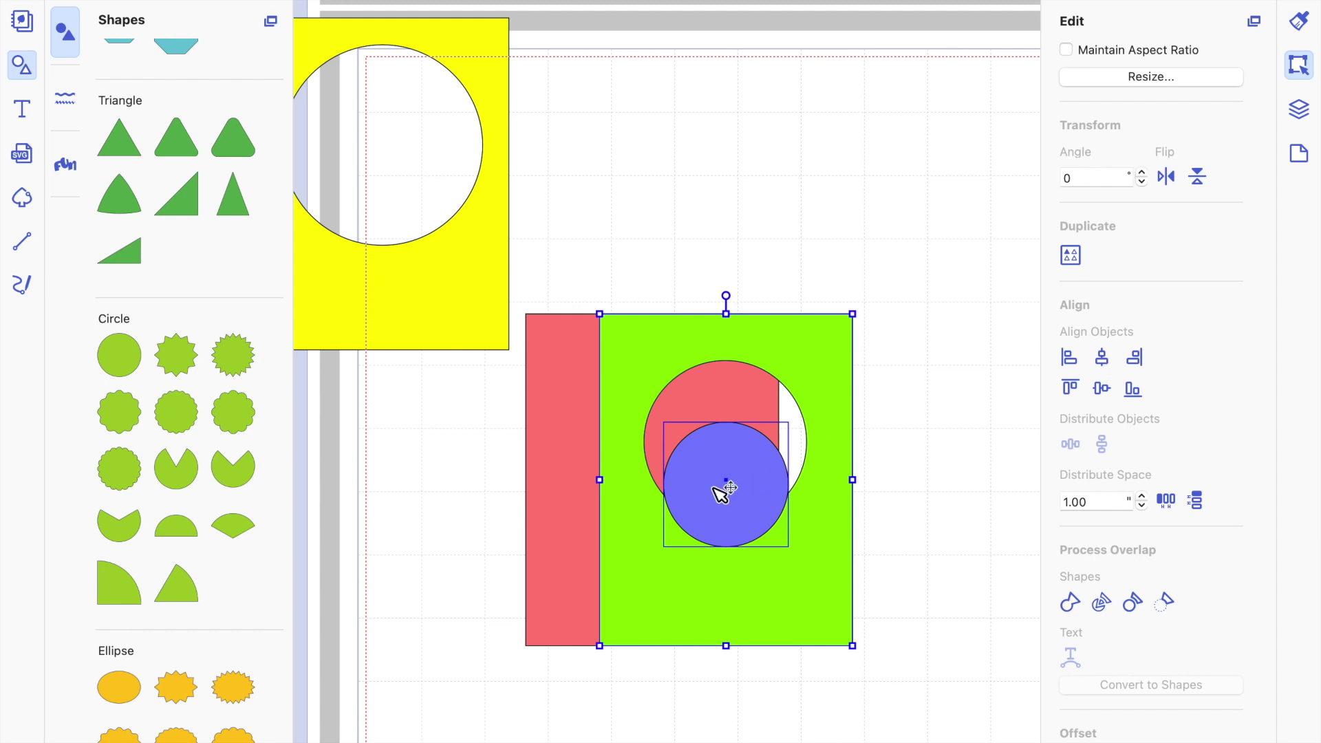
{"action": "key", "text": "ctrl+z"}
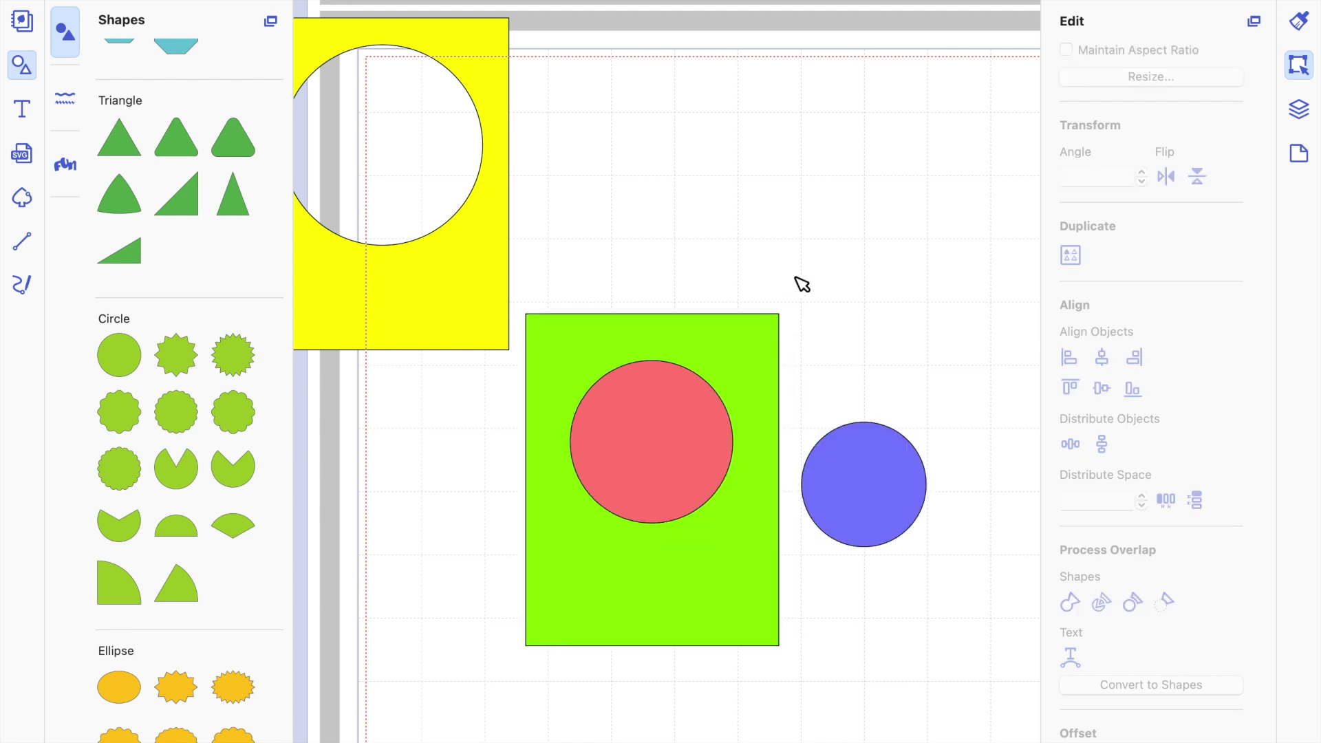
- Move the Orchid circle into the middle of the green panel's opening
{"action": "left_click", "coordinate": [859, 509]}
{"action": "left_click_drag", "start_coordinate": [853, 503], "coordinate": [656, 476]}
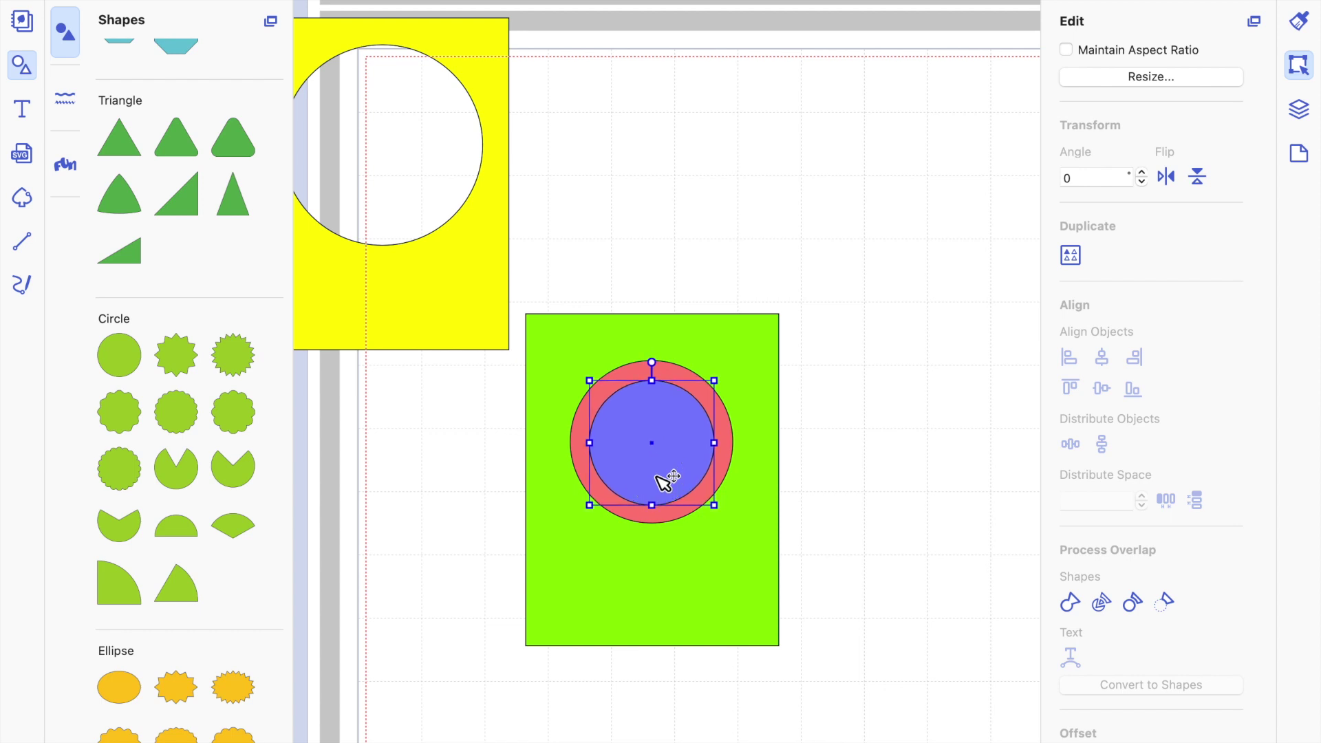
{"action": "left_click", "coordinate": [870, 146]}
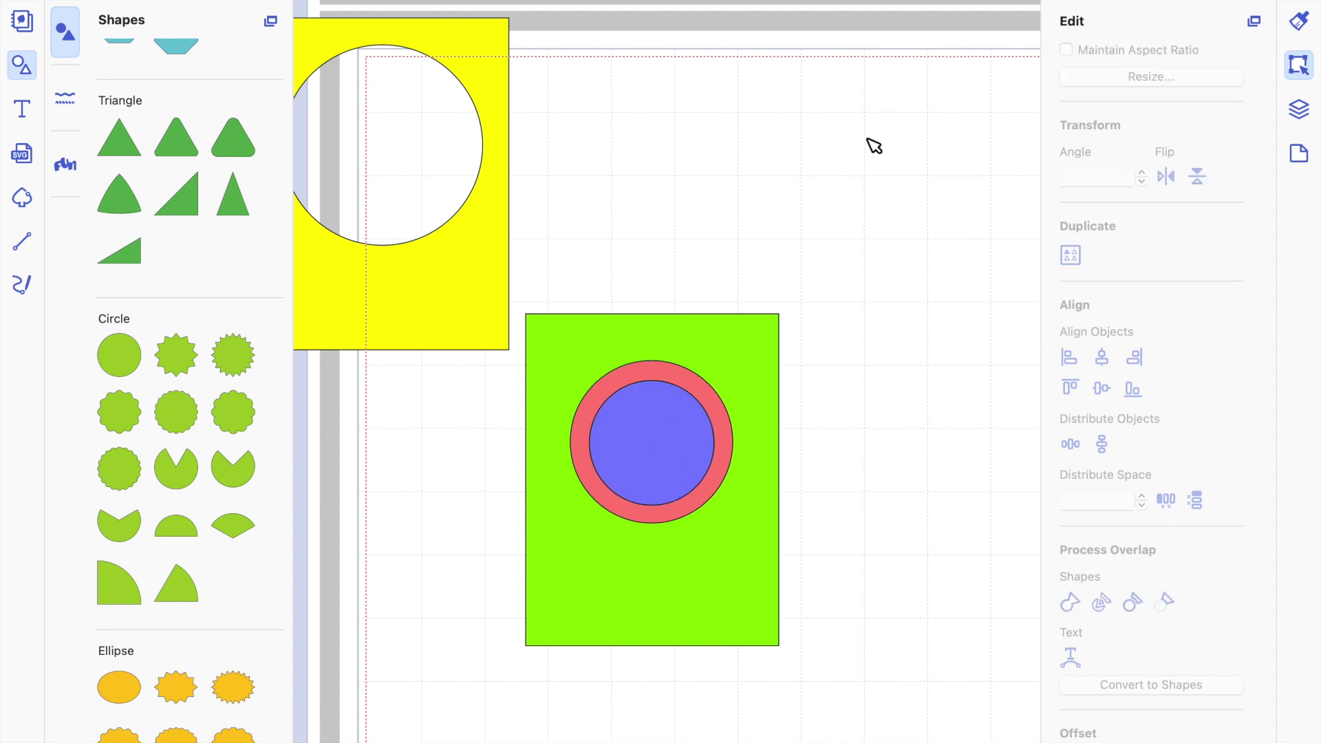
- Center the Orchid circle horizontally on the green panel and nudge it slightly upward within the opening
{"action": "left_click", "coordinate": [673, 457]}
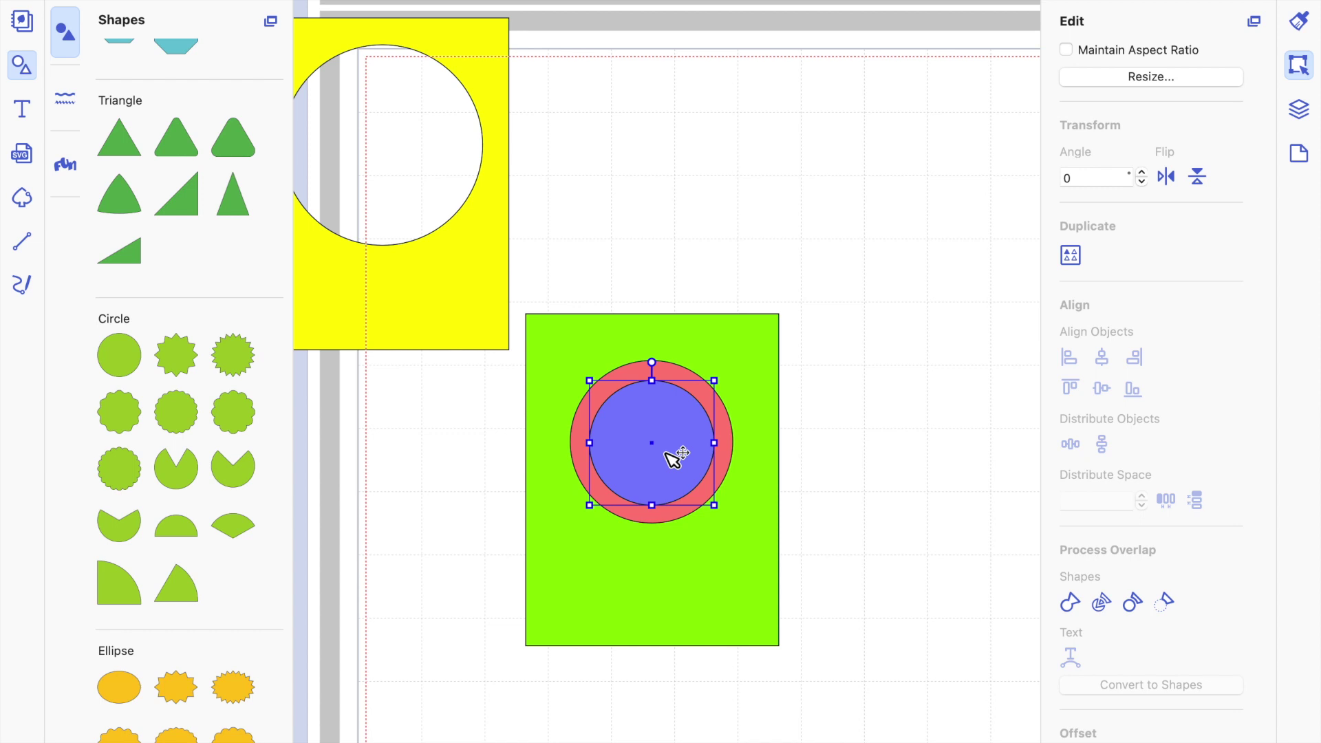
{"action": "left_click", "coordinate": [761, 407]}
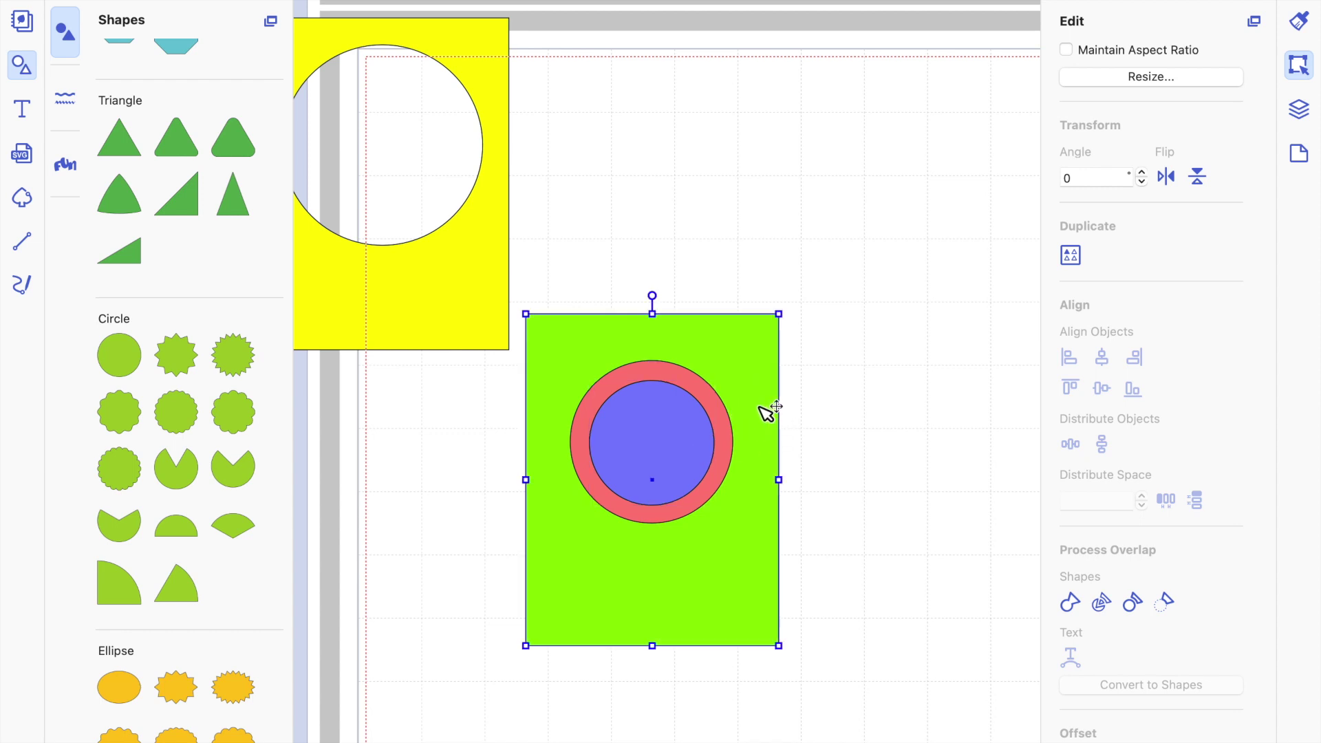
{"action": "left_click", "coordinate": [662, 442], "text": "shift"}
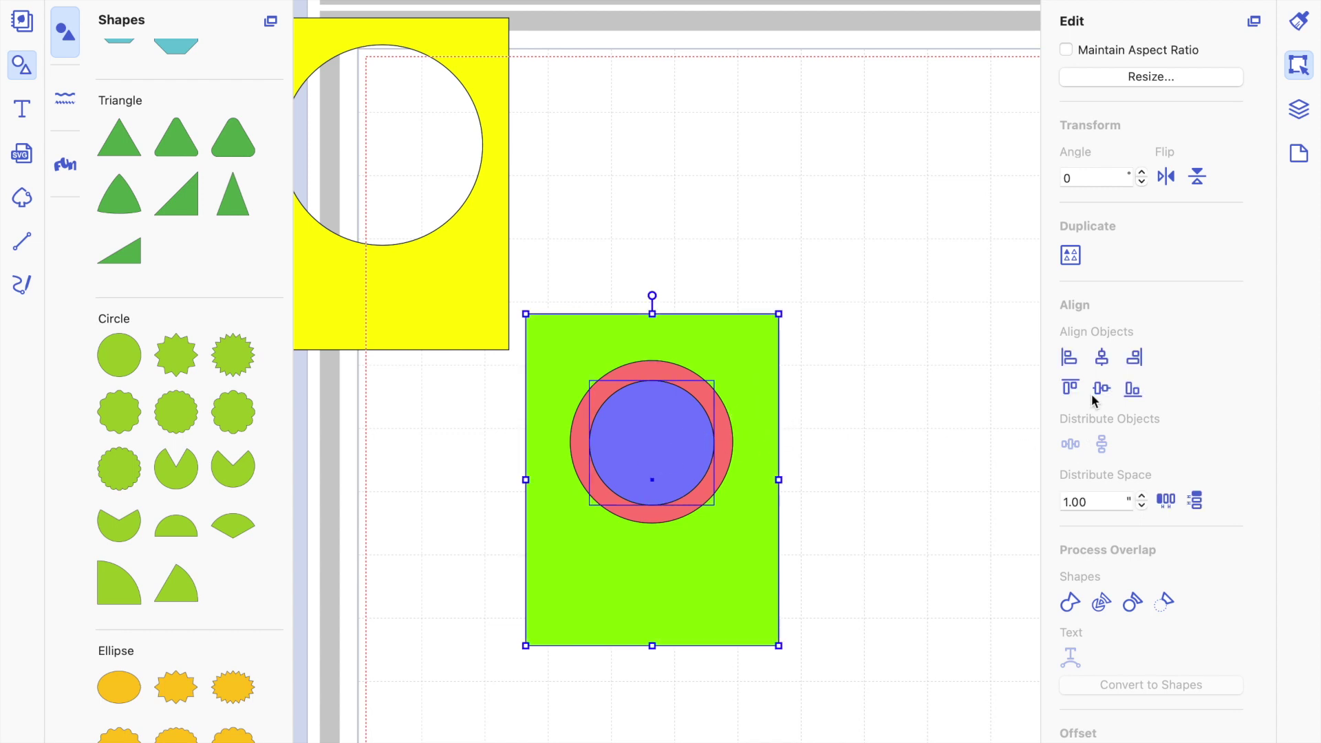
{"action": "left_click", "coordinate": [1102, 358]}
{"action": "left_click", "coordinate": [822, 455]}
{"action": "left_click", "coordinate": [671, 445]}
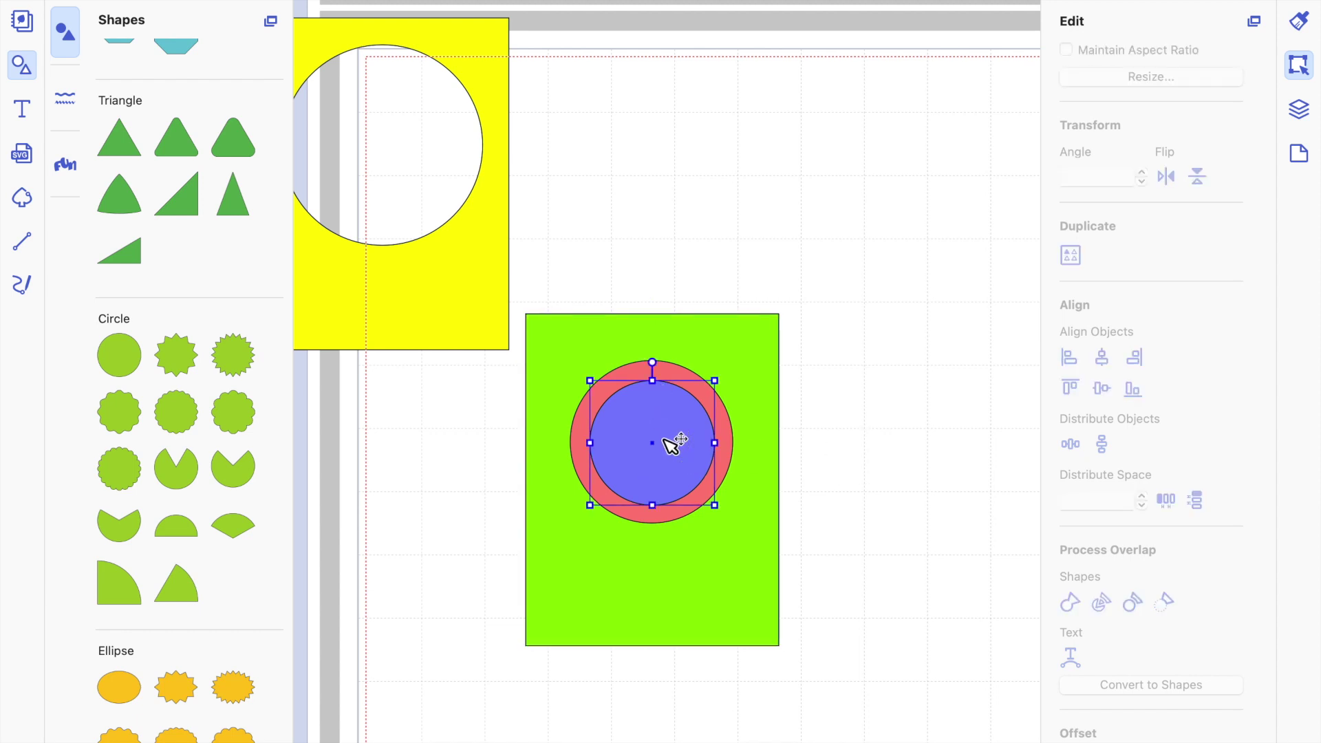
{"action": "left_click_drag", "start_coordinate": [671, 444], "coordinate": [671, 444]}
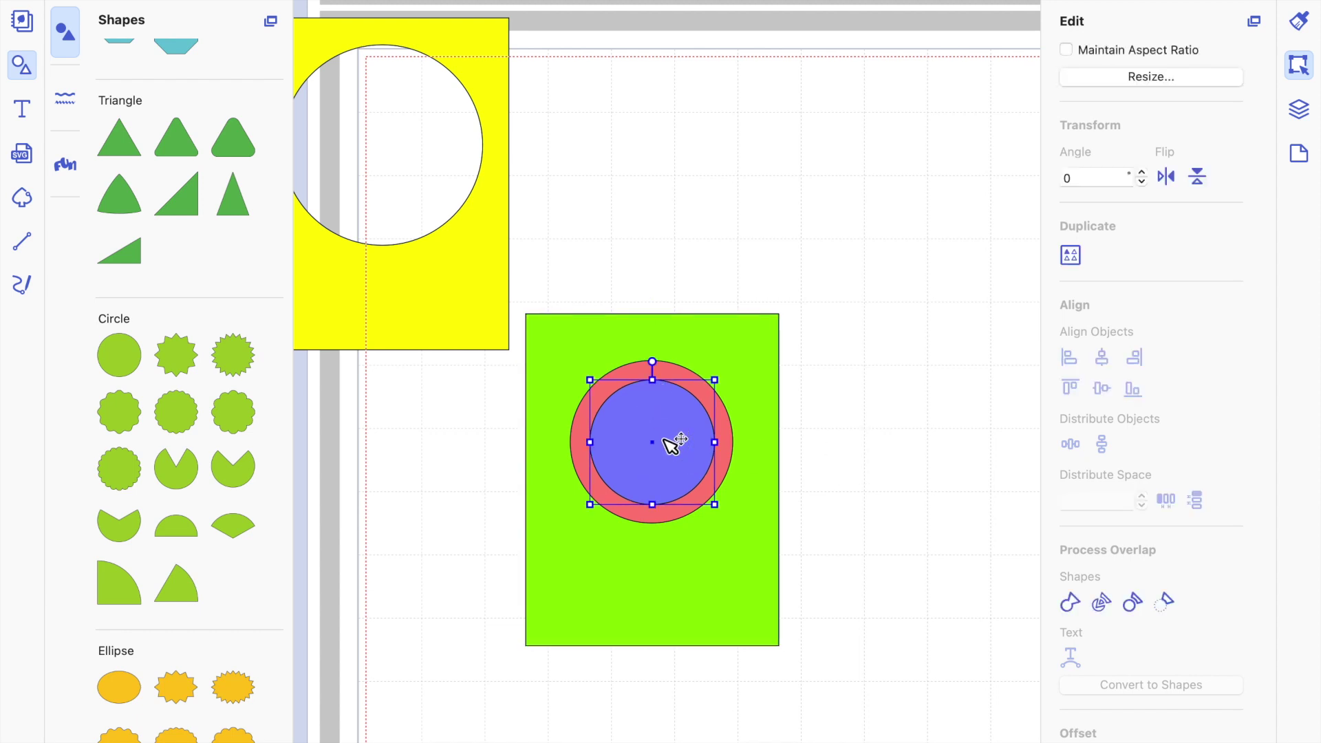
{"action": "left_click", "coordinate": [839, 237]}
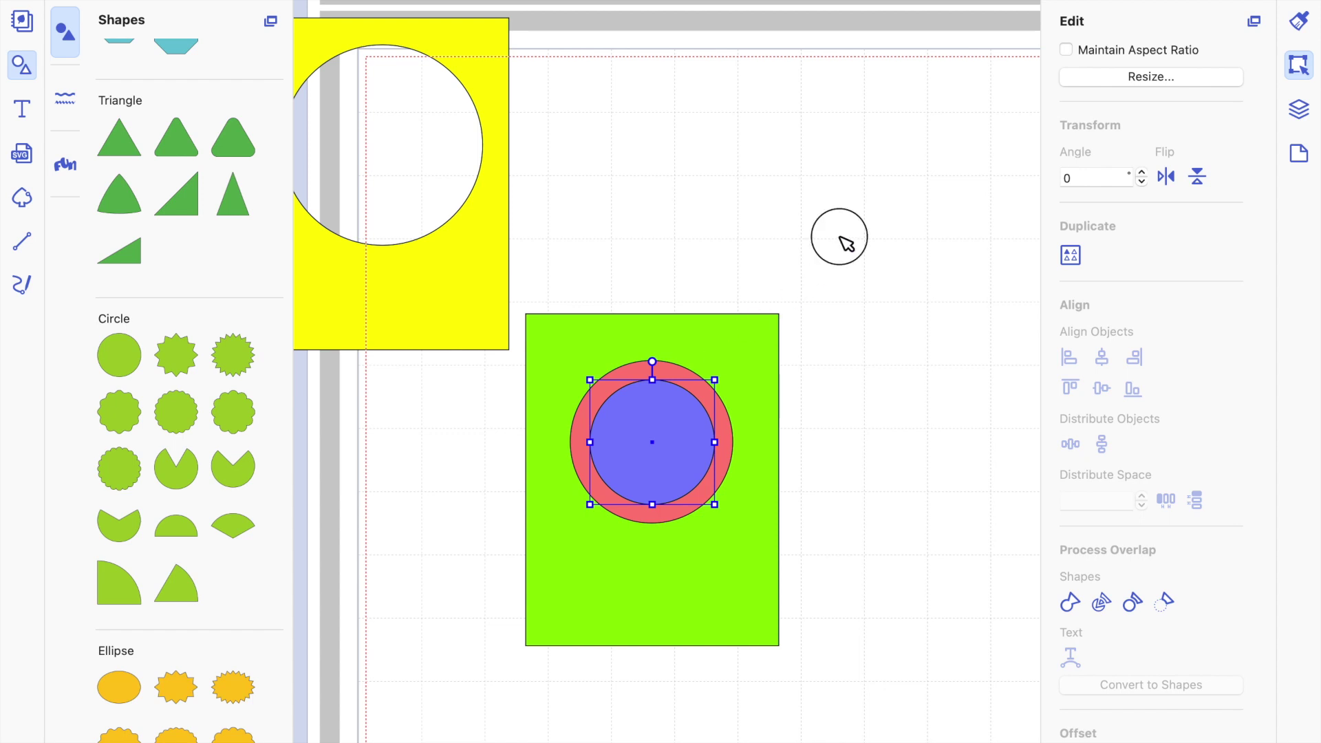
- With the green panel moved aside, cut the Orchid circle out of the salmon rectangle using Remove Overlap and delete the circle
{"action": "left_click_drag", "start_coordinate": [746, 610], "coordinate": [992, 251]}
{"action": "left_click", "coordinate": [815, 473]}
{"action": "left_click_drag", "start_coordinate": [815, 473], "coordinate": [678, 456]}
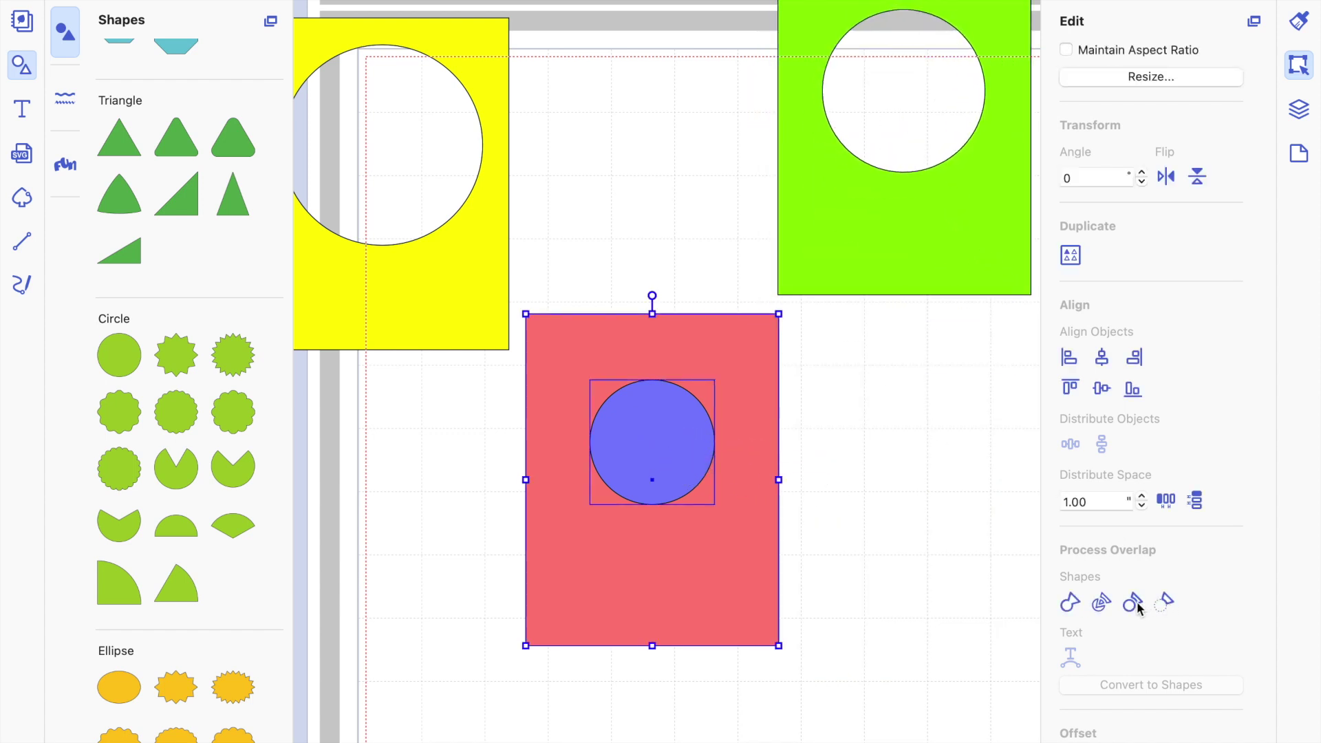
{"action": "left_click", "coordinate": [665, 444]}
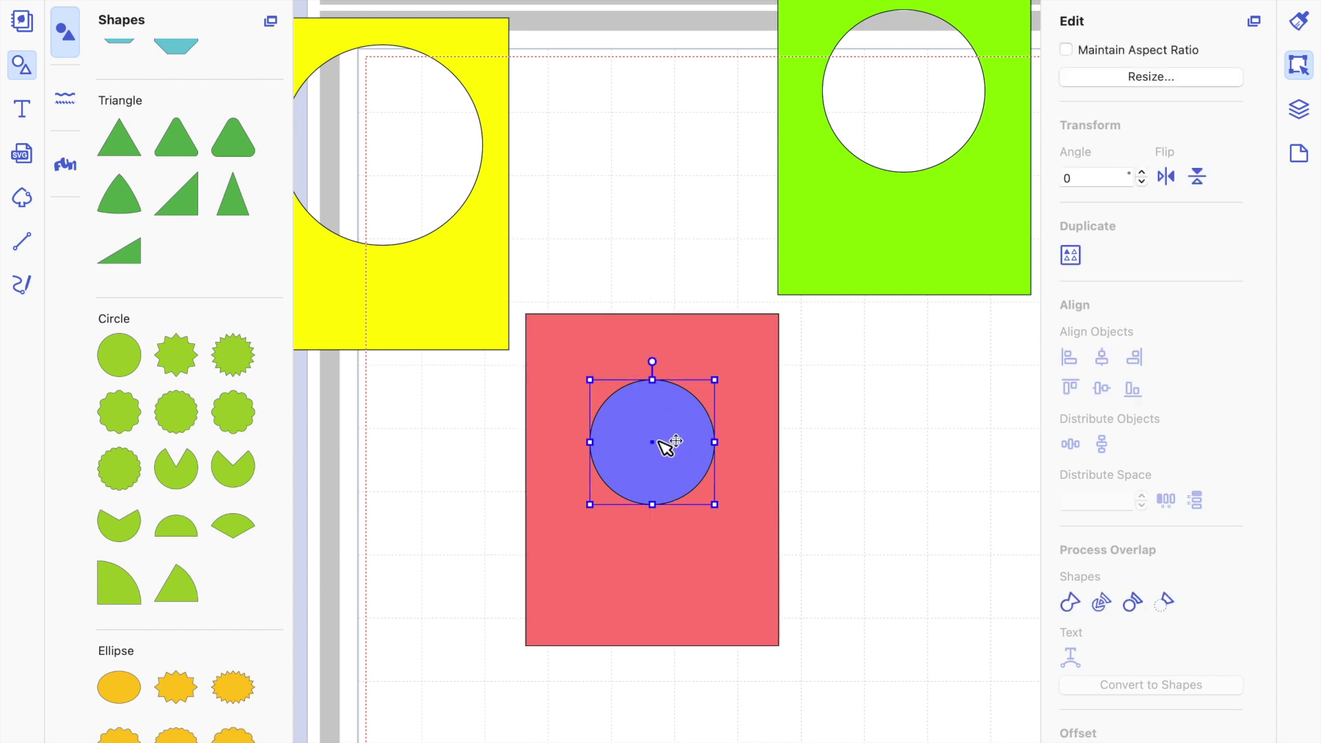
{"action": "key", "text": "Delete"}
- Spread the panels on the mat with yellow in the upper-left corner, green beside it and salmon below the yellow one
{"action": "left_click_drag", "start_coordinate": [665, 550], "coordinate": [815, 628]}
{"action": "left_click", "coordinate": [457, 311]}
{"action": "left_click_drag", "start_coordinate": [523, 355], "coordinate": [580, 368]}
{"action": "left_click_drag", "start_coordinate": [762, 440], "coordinate": [767, 419]}
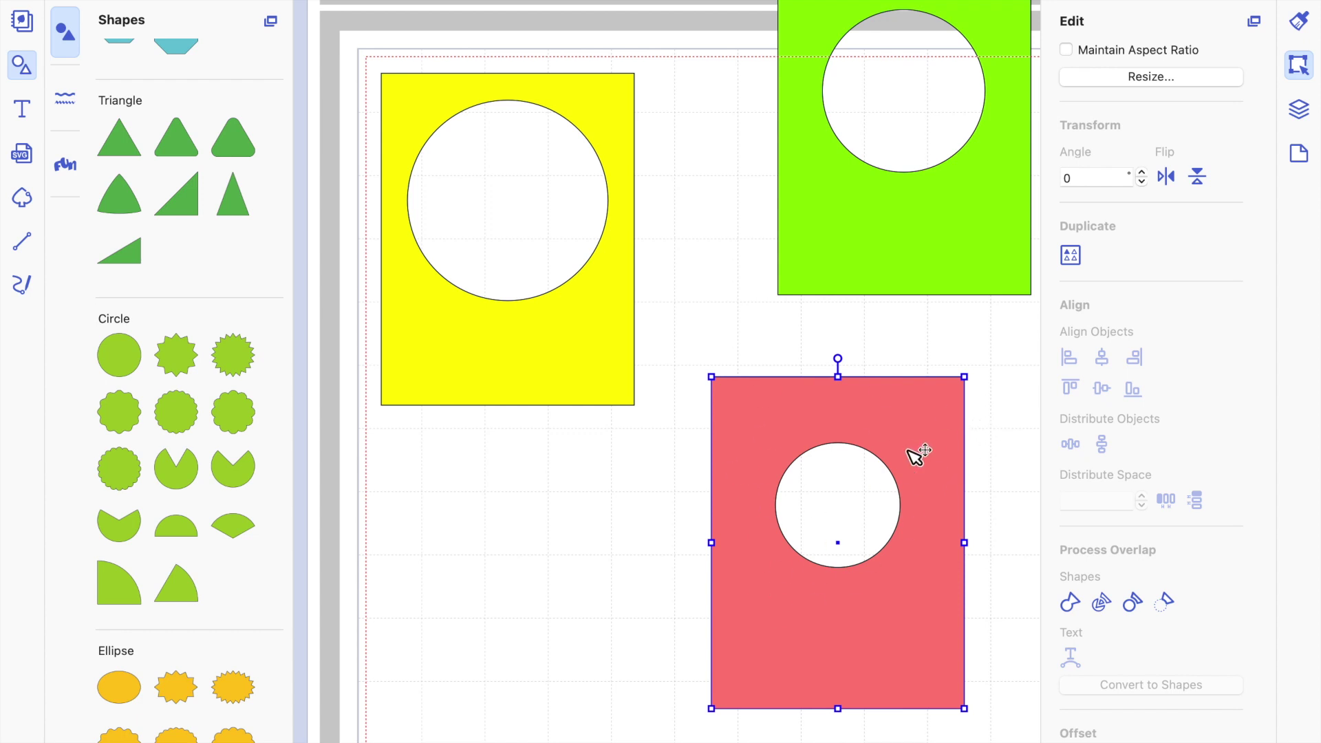
{"action": "left_click_drag", "start_coordinate": [778, 407], "coordinate": [459, 473]}
{"action": "left_click_drag", "start_coordinate": [944, 205], "coordinate": [810, 330]}
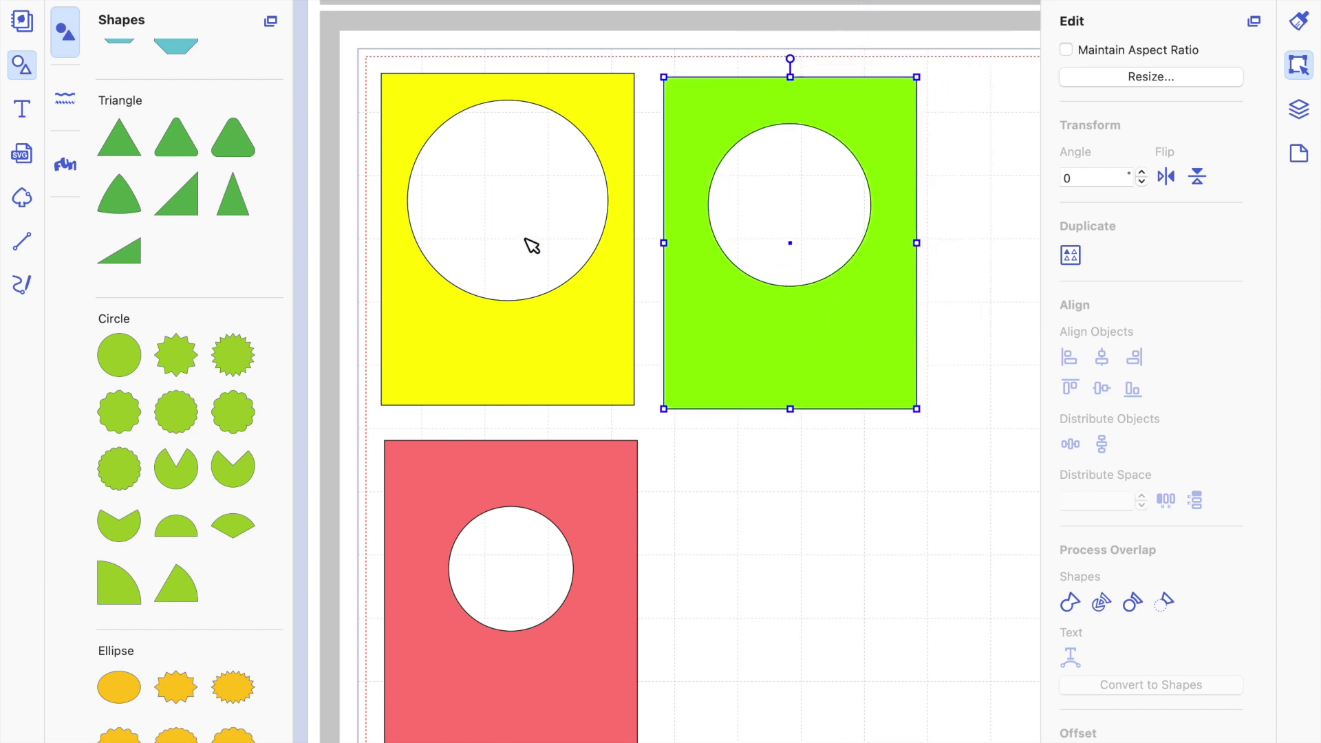
- Add a wavy-edged circle below the green panel, slightly narrower than the panel, and fill it with Spring
{"action": "scroll", "coordinate": [188, 424], "scroll_direction": "up", "scroll_amount": 1}
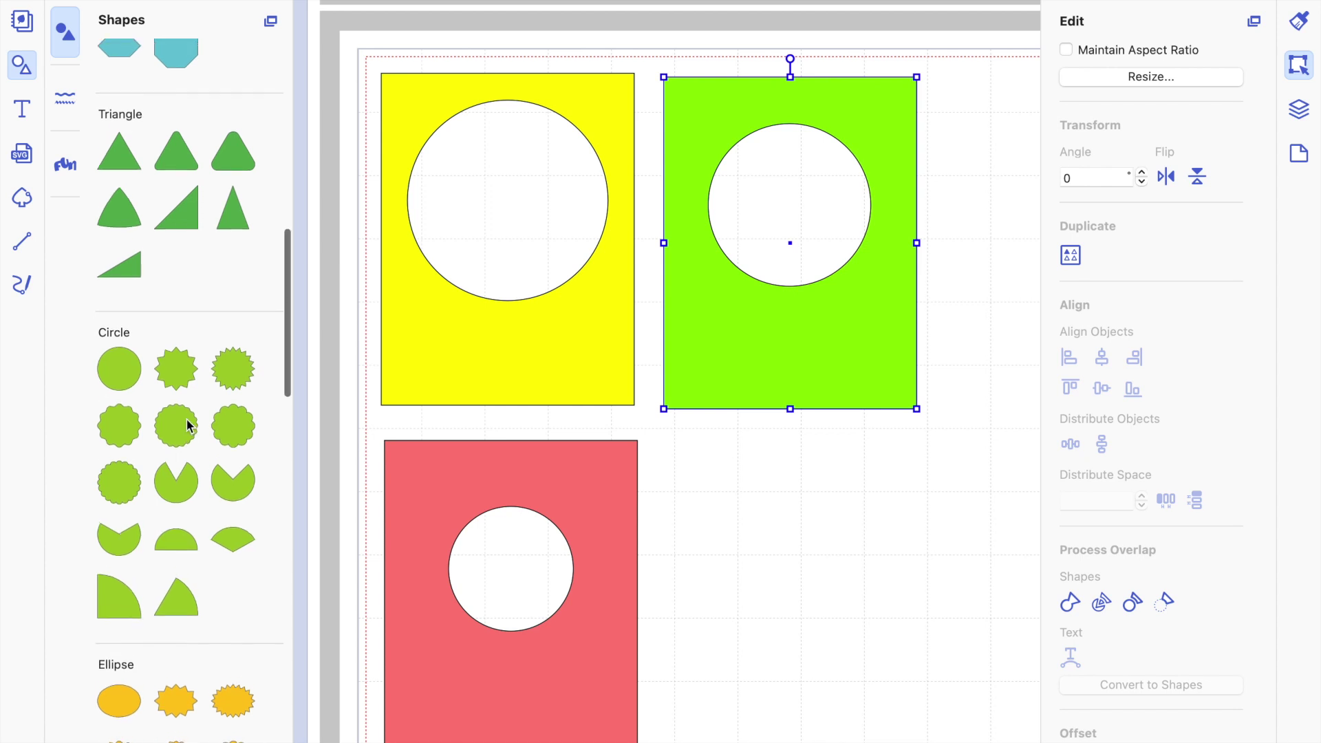
{"action": "left_click", "coordinate": [188, 425]}
{"action": "left_click_drag", "start_coordinate": [510, 148], "coordinate": [842, 528]}
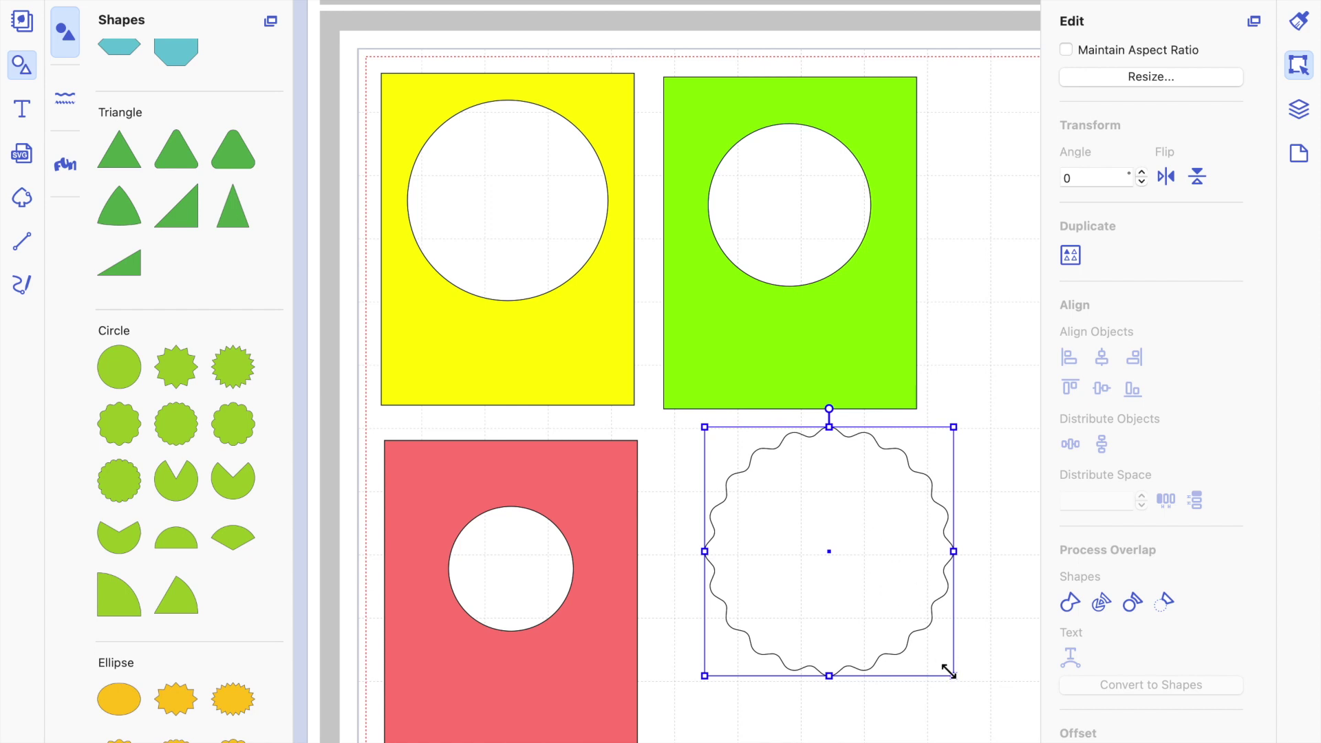
{"action": "mouse_move", "coordinate": [951, 677]}
{"action": "left_mouse_down"}
{"action": "mouse_move", "coordinate": [927, 652]}
{"action": "mouse_move", "coordinate": [936, 662]}
{"action": "left_mouse_up"}
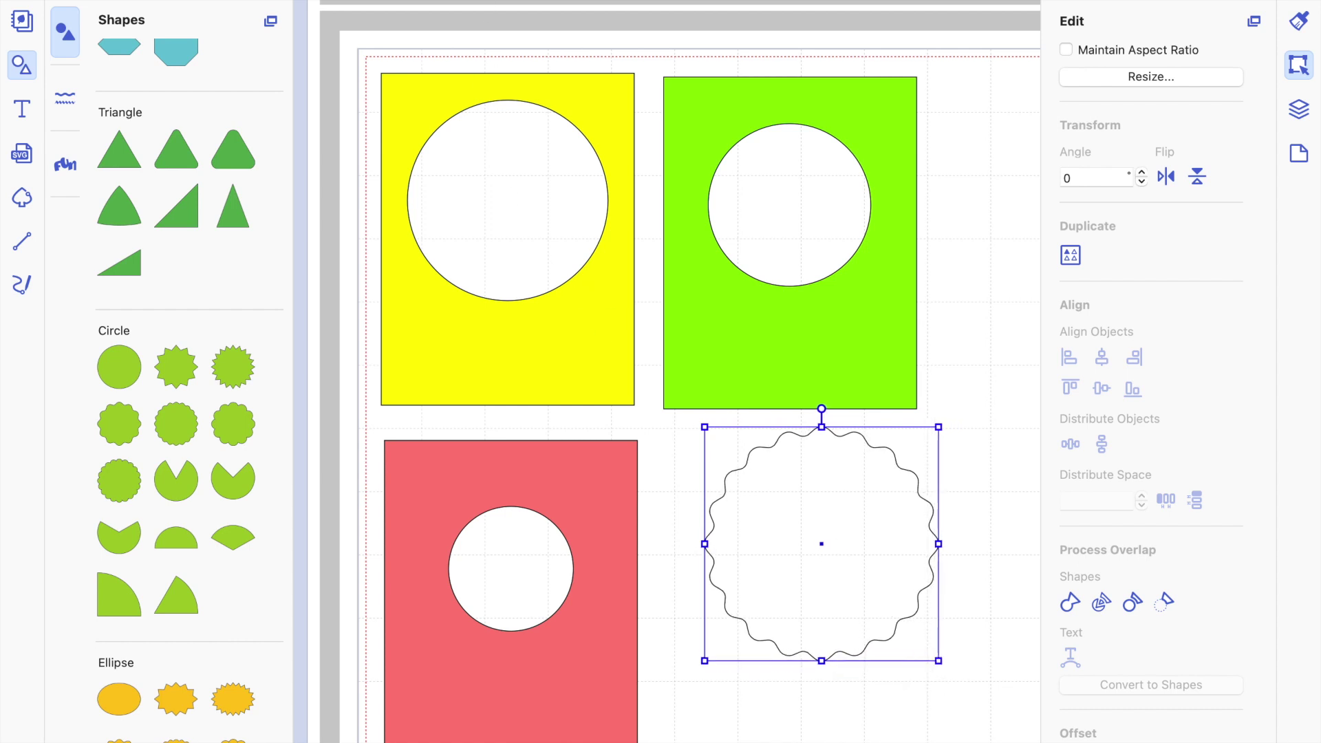
{"action": "key", "text": "super+shift+c"}
{"action": "left_click", "coordinate": [1155, 251]}
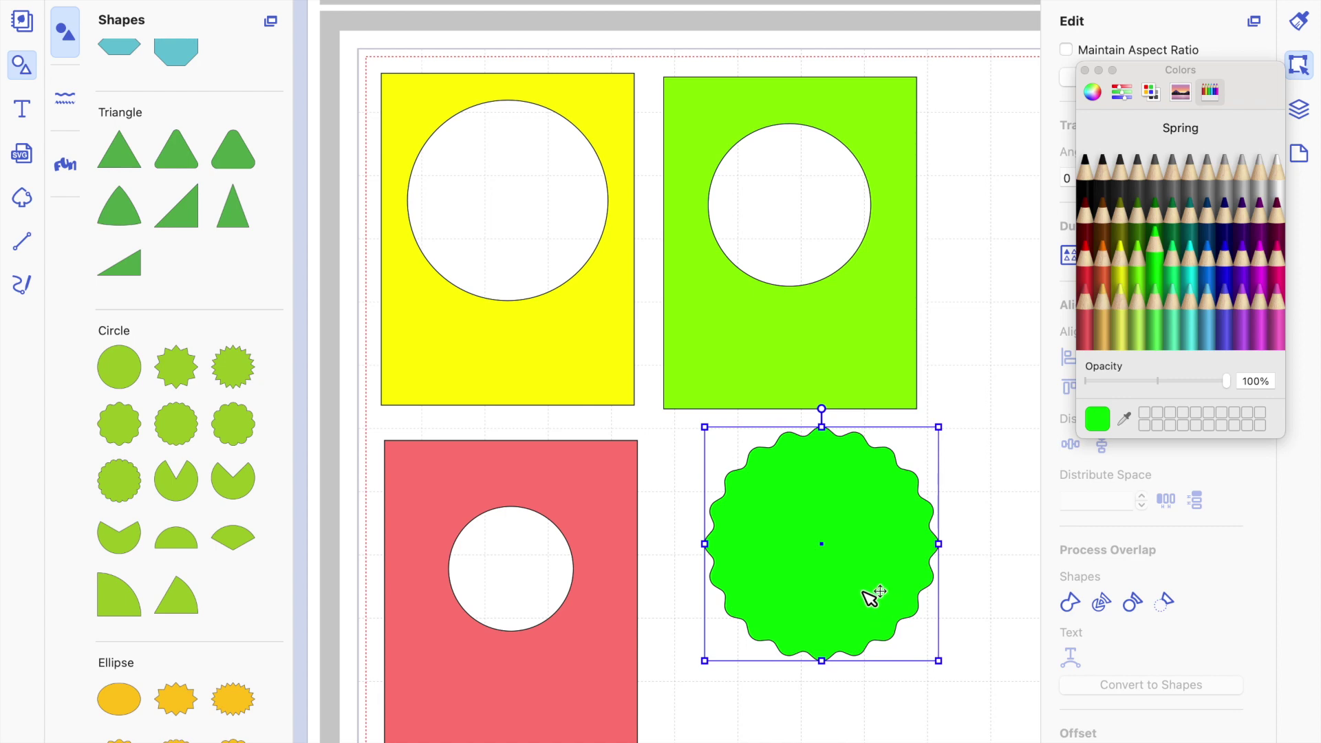
- Duplicate the wavy-edged circle, shrink the copy slightly and center it horizontally and vertically on the original
{"action": "key", "text": "super+d"}
{"action": "left_click_drag", "start_coordinate": [956, 679], "coordinate": [931, 643]}
{"action": "left_click", "coordinate": [978, 658]}
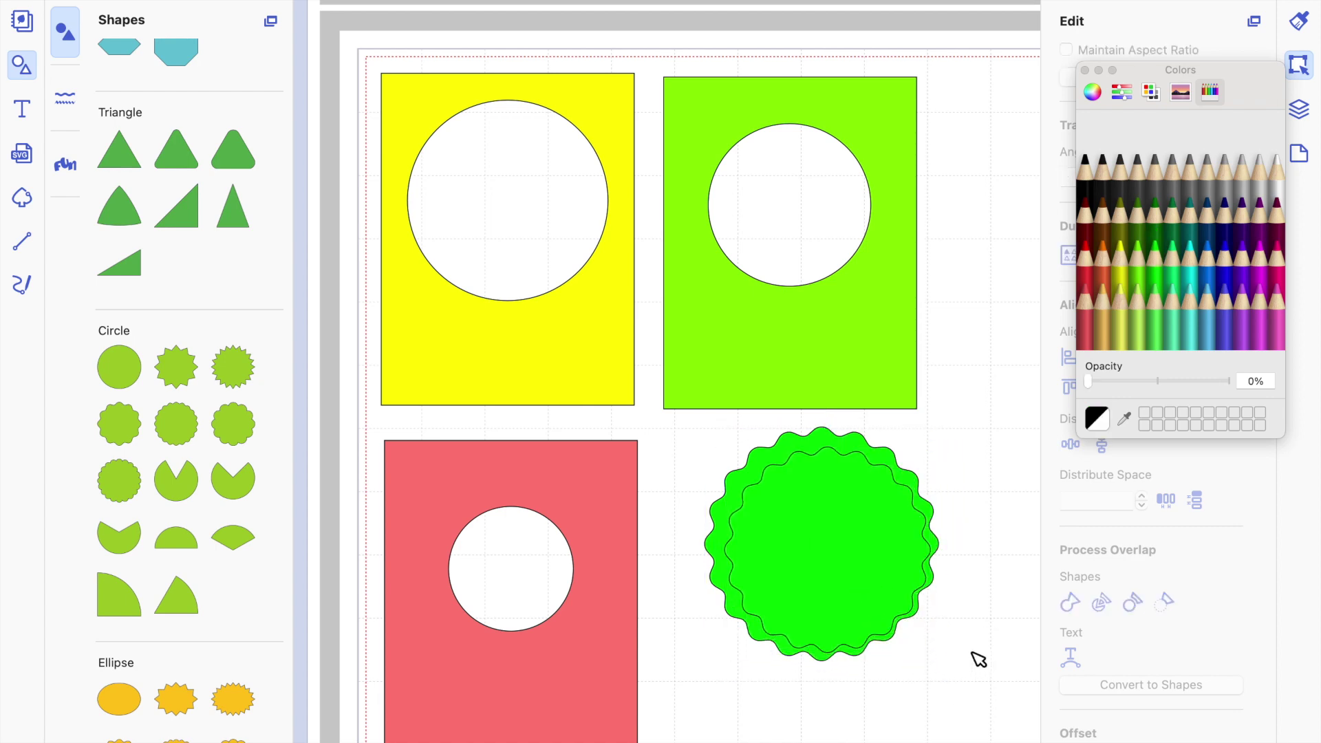
{"action": "left_click_drag", "start_coordinate": [938, 434], "coordinate": [872, 514]}
{"action": "left_click", "coordinate": [1084, 70]}
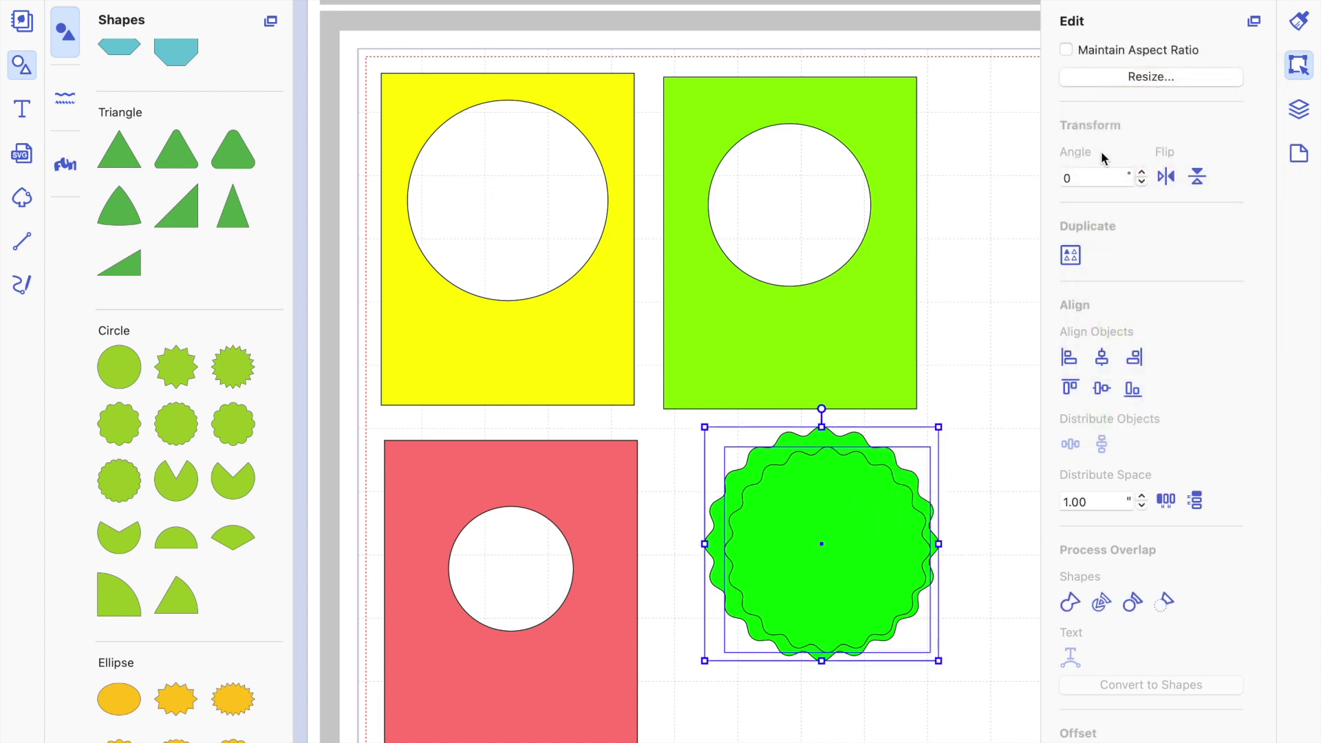
{"action": "left_click", "coordinate": [1101, 357]}
{"action": "left_click", "coordinate": [1102, 390]}
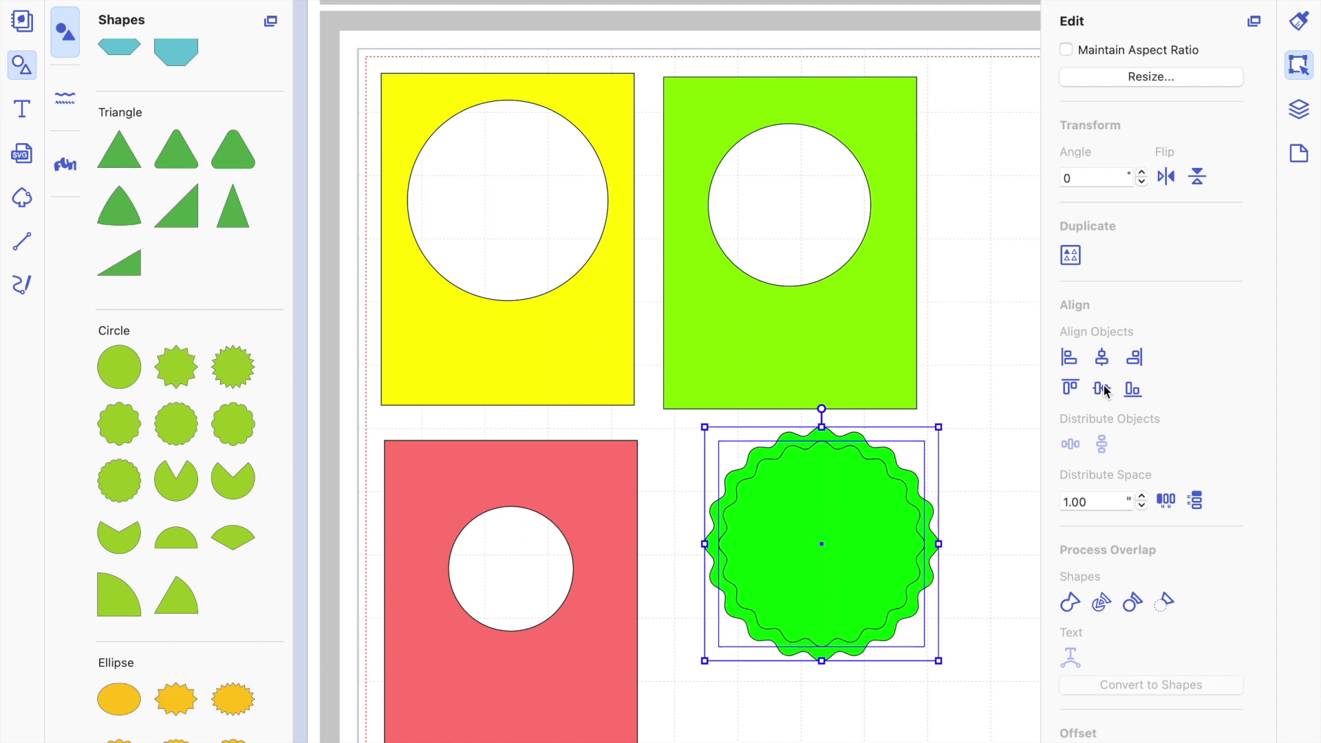
{"action": "left_click", "coordinate": [997, 426]}
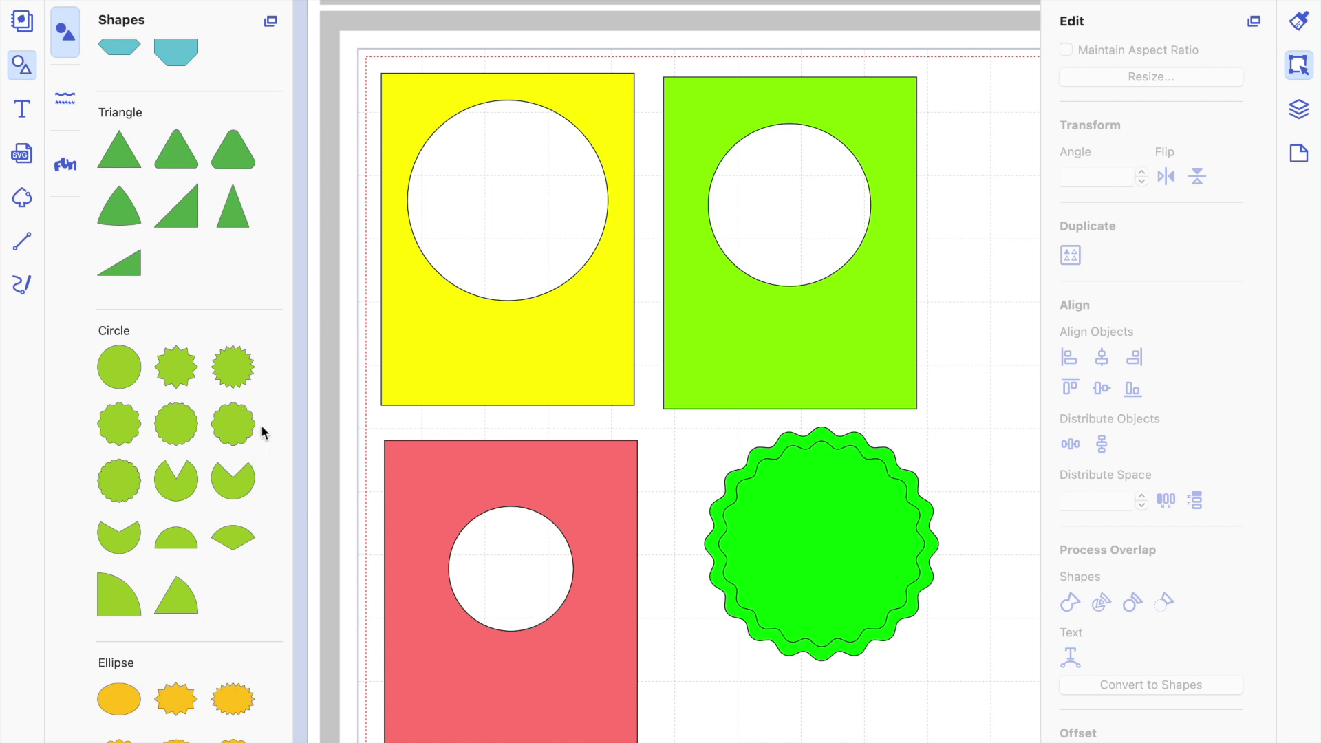
- Duplicate the inner wavy-edged circle, reduce the copy to a smaller third ring and center it on the others both ways
{"action": "left_click", "coordinate": [838, 583]}
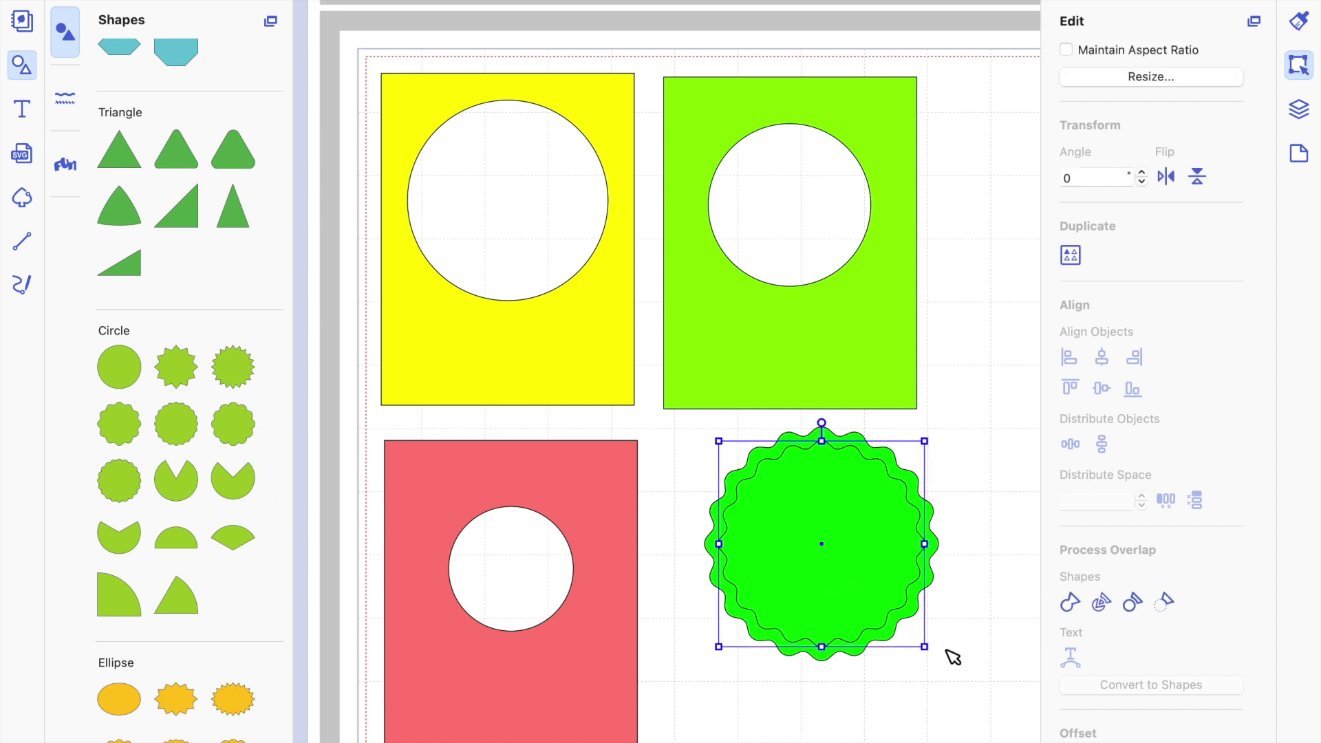
{"action": "key", "text": "ctrl+d"}
{"action": "left_click_drag", "start_coordinate": [942, 666], "coordinate": [900, 615]}
{"action": "left_click_drag", "start_coordinate": [989, 561], "coordinate": [825, 550]}
{"action": "left_click", "coordinate": [1101, 357]}
{"action": "left_click", "coordinate": [1100, 388]}
{"action": "left_click", "coordinate": [954, 463]}
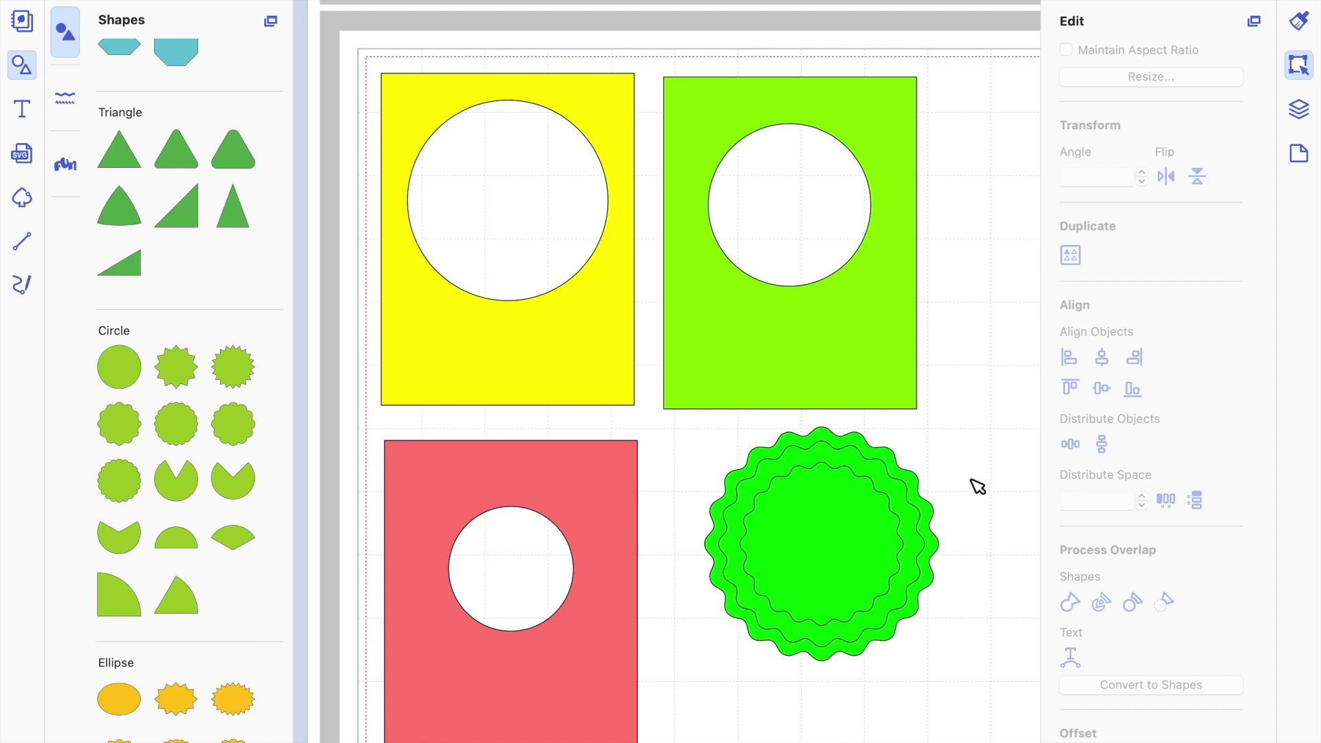
- Delete the three nested wavy-edged circles below the green panel
{"action": "left_click", "coordinate": [815, 560]}
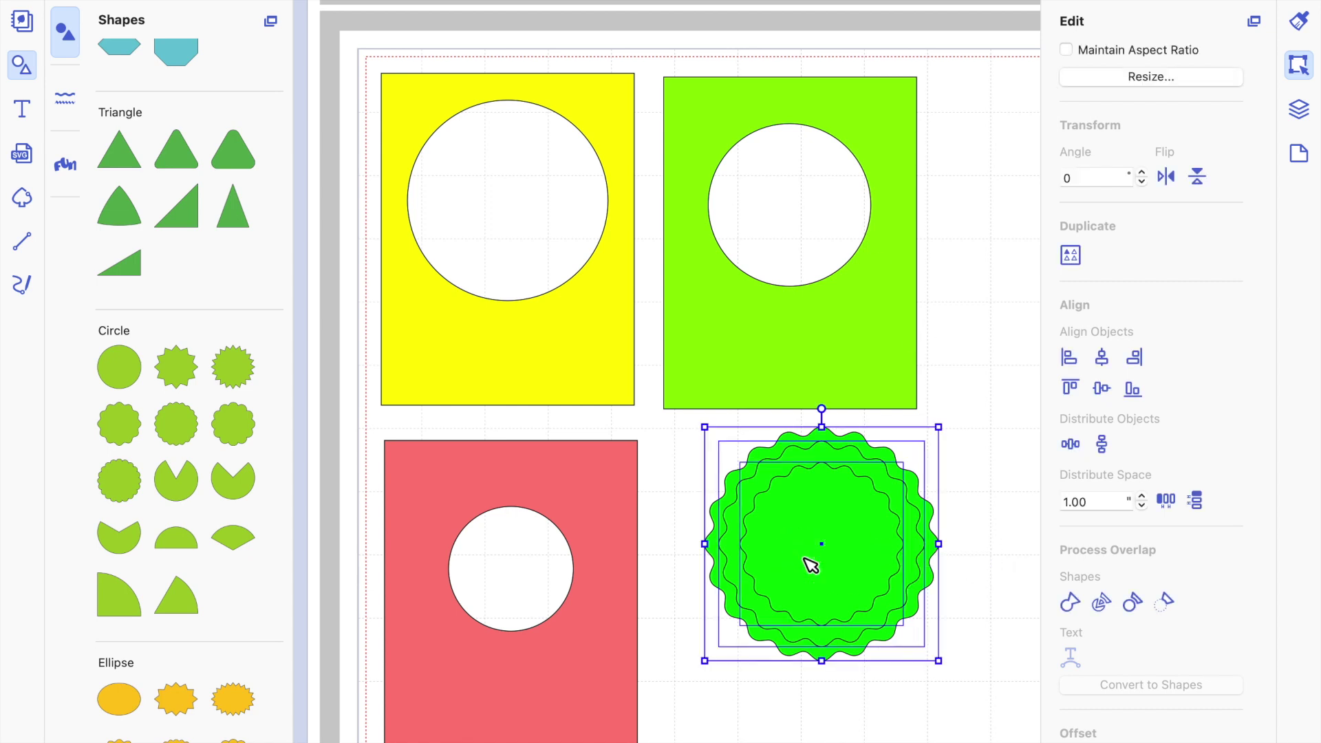
{"action": "key", "text": "Delete"}
{"action": "scroll", "coordinate": [110, 270], "scroll_direction": "down", "scroll_amount": 10}
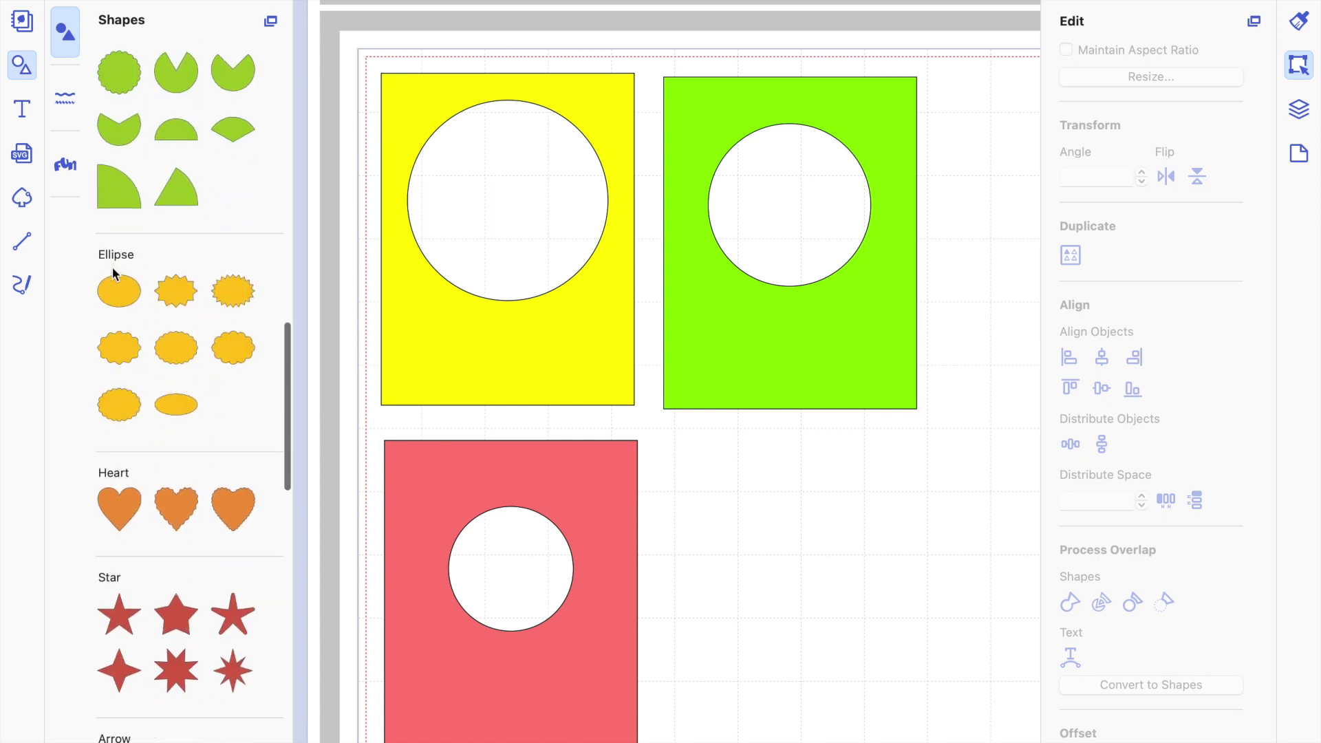
{"action": "scroll", "coordinate": [112, 270], "scroll_direction": "down", "scroll_amount": 2}
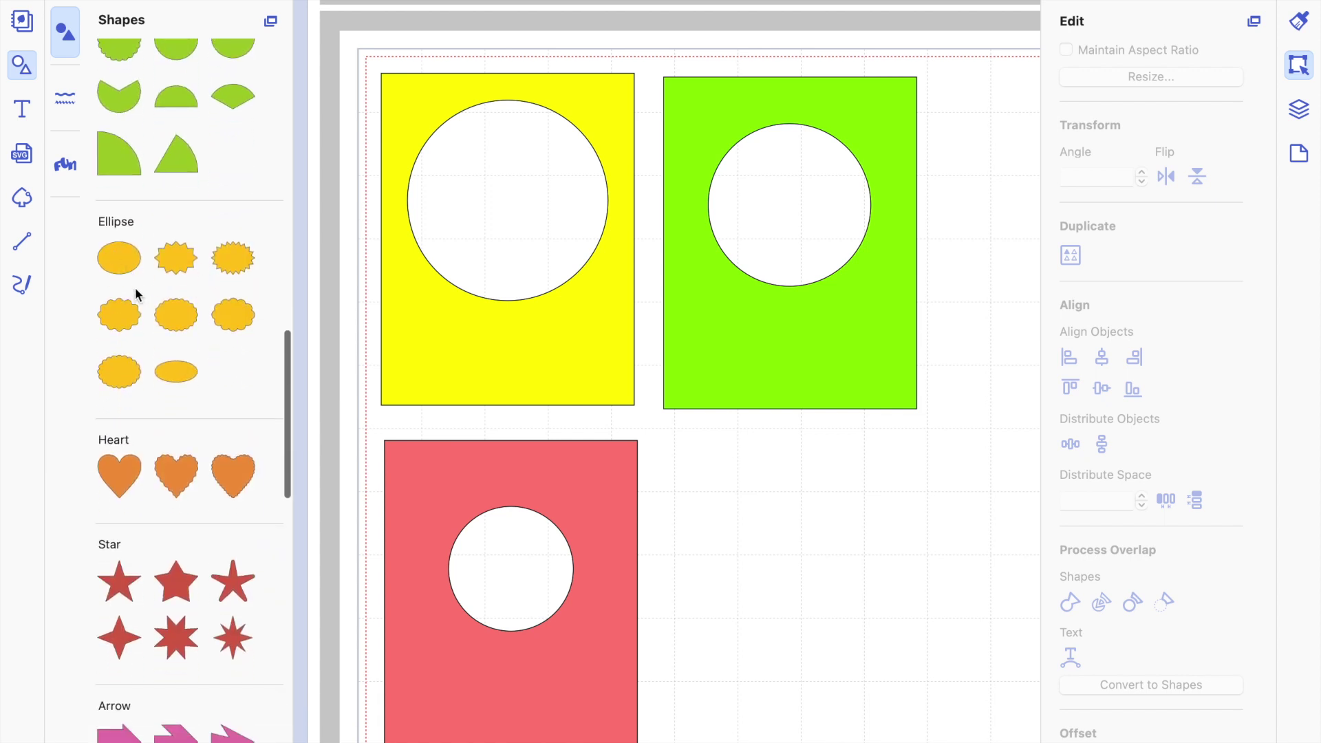
{"action": "scroll", "coordinate": [157, 566], "scroll_direction": "down", "scroll_amount": 2}
{"action": "scroll", "coordinate": [157, 566], "scroll_direction": "up", "scroll_amount": 10}
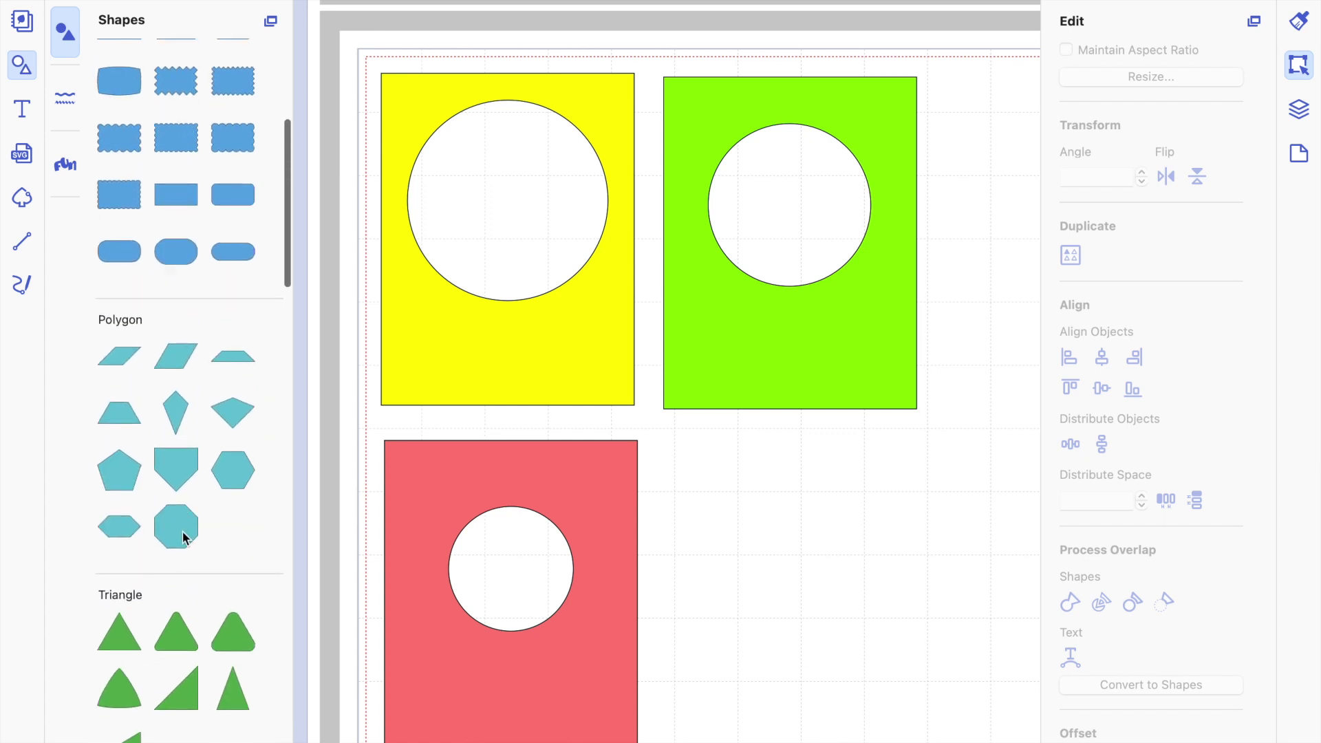
{"action": "left_click", "coordinate": [181, 531]}
{"action": "left_click_drag", "start_coordinate": [501, 183], "coordinate": [835, 552]}
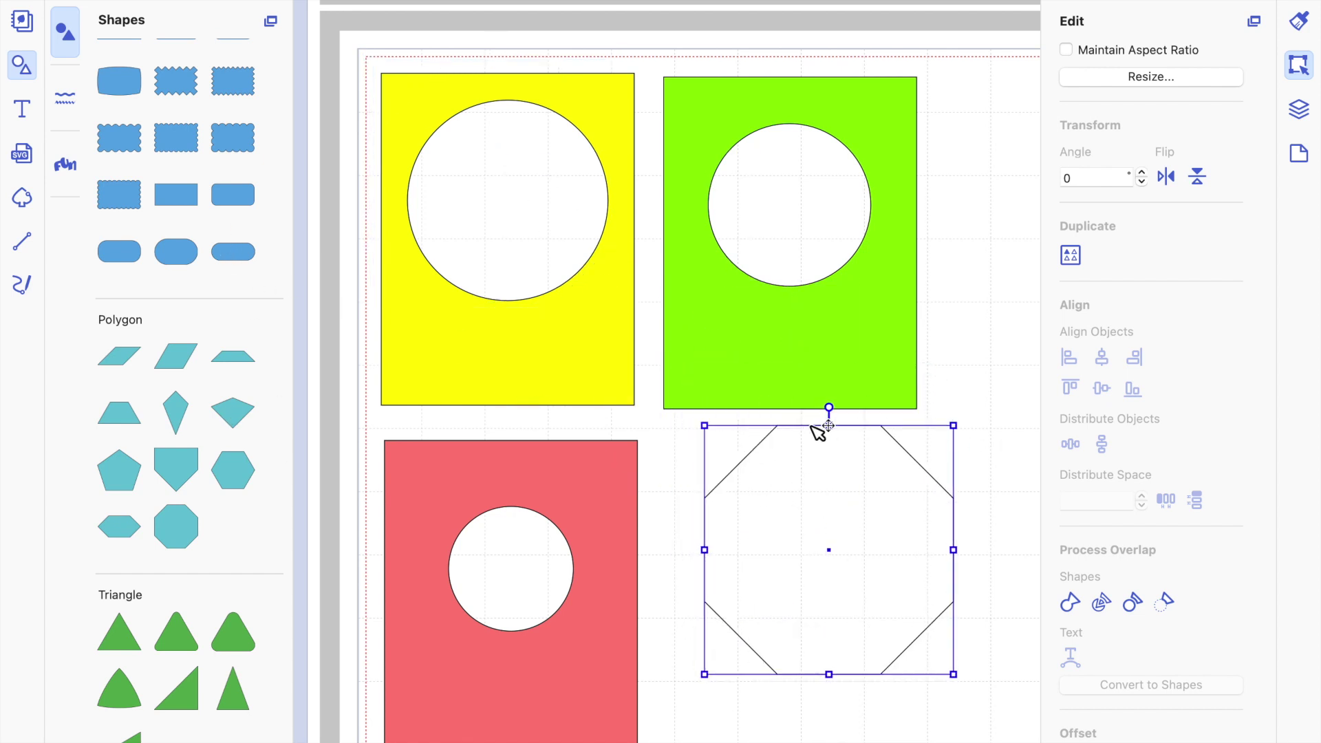
{"action": "key", "text": "Delete"}
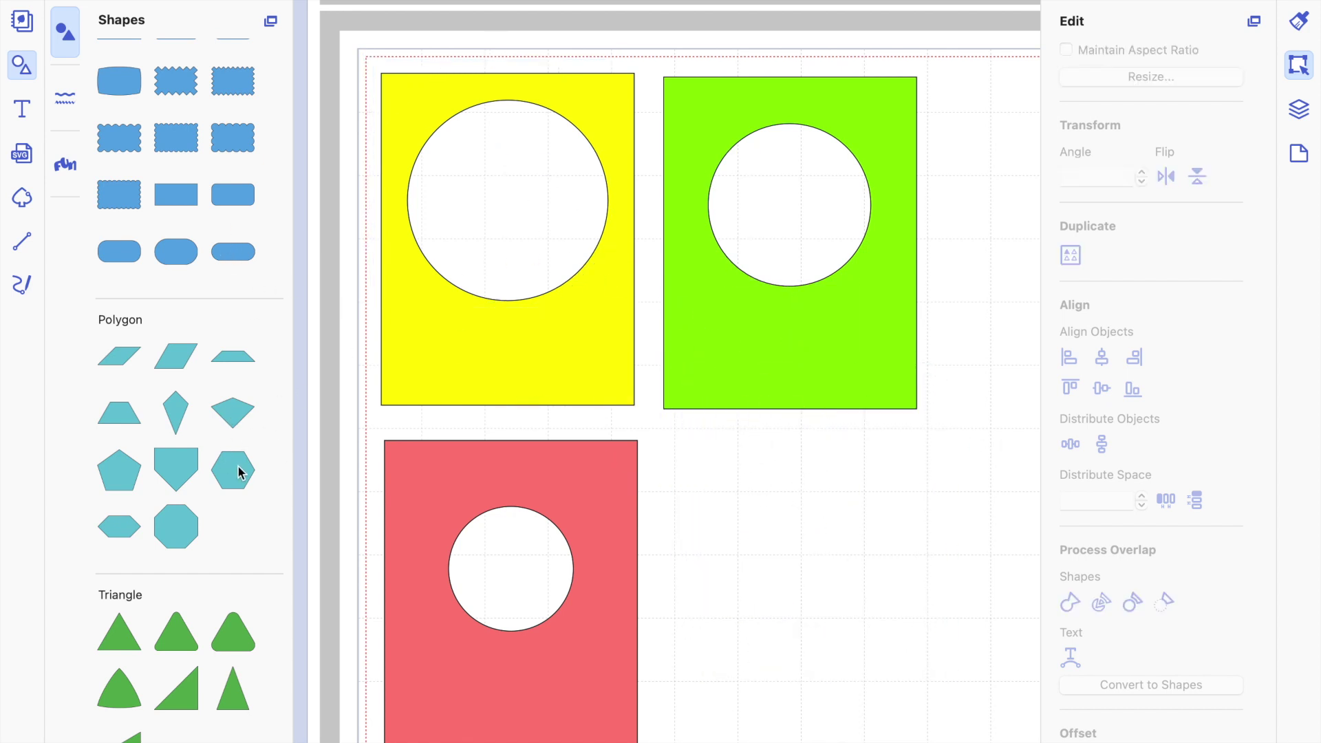
- Add an octagon and place it in the empty area below the green panel
{"action": "left_click", "coordinate": [176, 526]}
{"action": "left_click", "coordinate": [489, 183]}
{"action": "left_click_drag", "start_coordinate": [489, 183], "coordinate": [834, 585]}
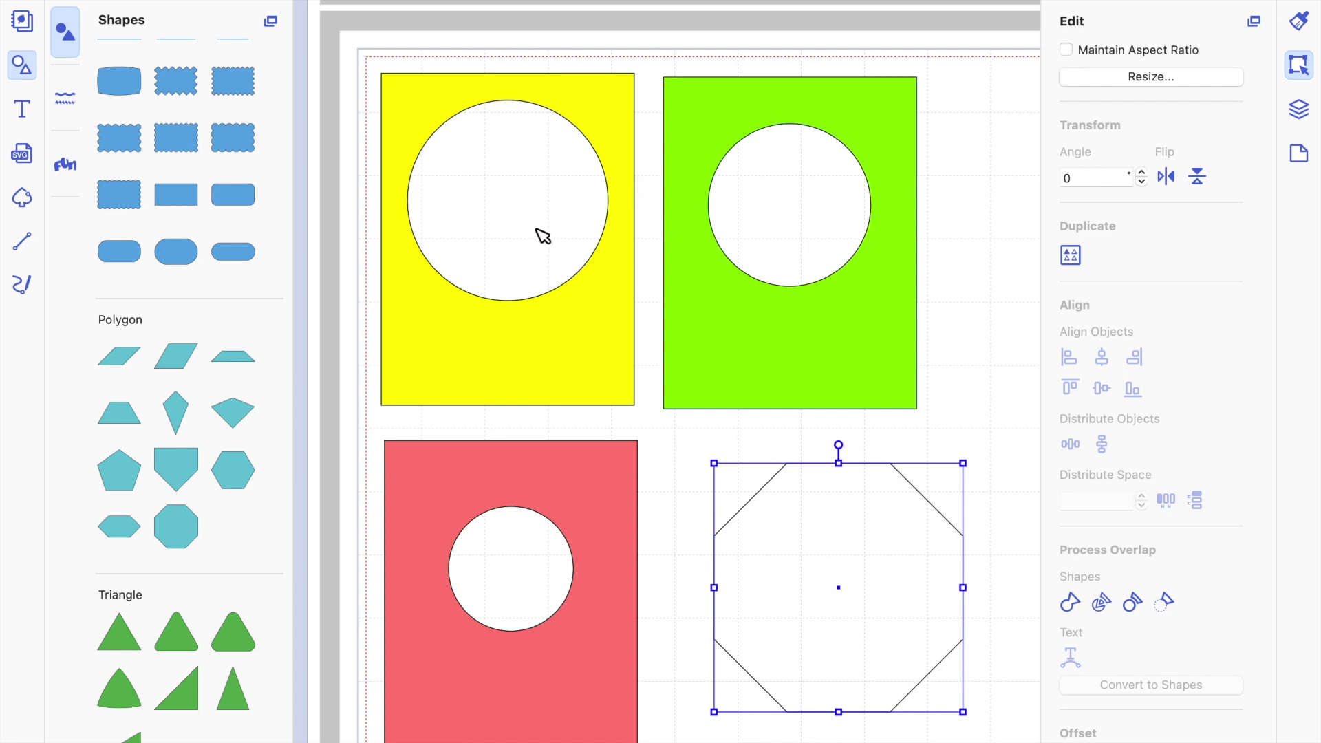
- Nudge the green panel very slightly up and to the right, and delete the octagon below it
{"action": "mouse_move", "coordinate": [770, 326]}
{"action": "left_mouse_down"}
{"action": "mouse_move", "coordinate": [877, 330]}
{"action": "mouse_move", "coordinate": [767, 319]}
{"action": "left_mouse_up"}
{"action": "left_click", "coordinate": [886, 555]}
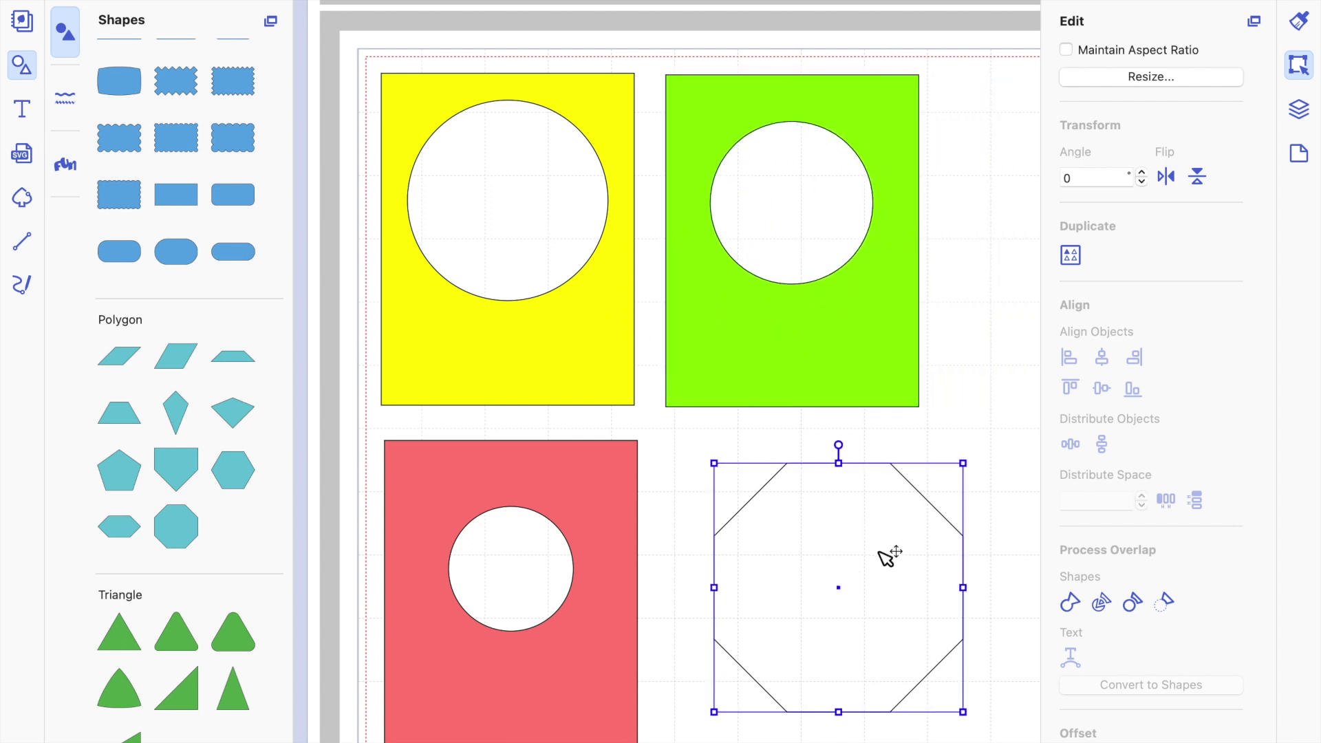
{"action": "key", "text": "Delete"}
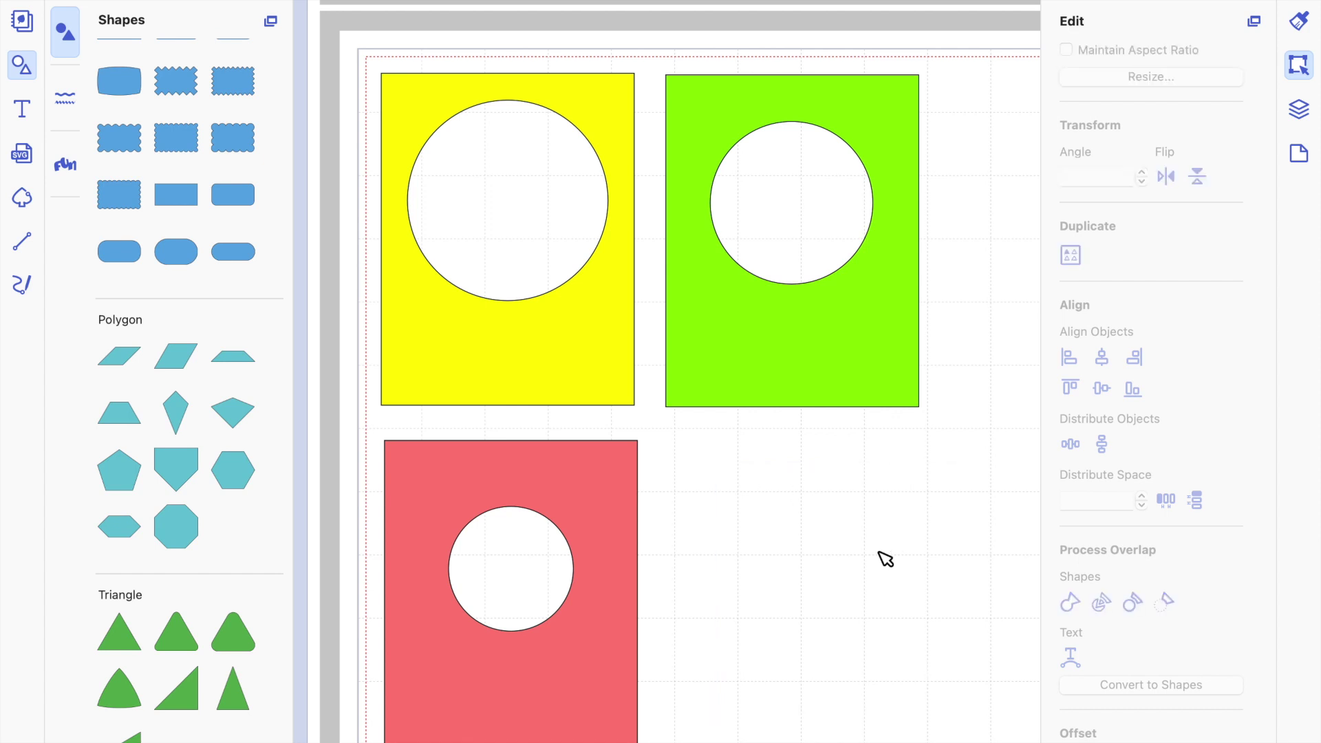
- Transfer the three-panel layout as an FCM file via the Internet to the registered cutting machine
{"action": "scroll", "coordinate": [885, 558], "scroll_direction": "down", "scroll_amount": 5}
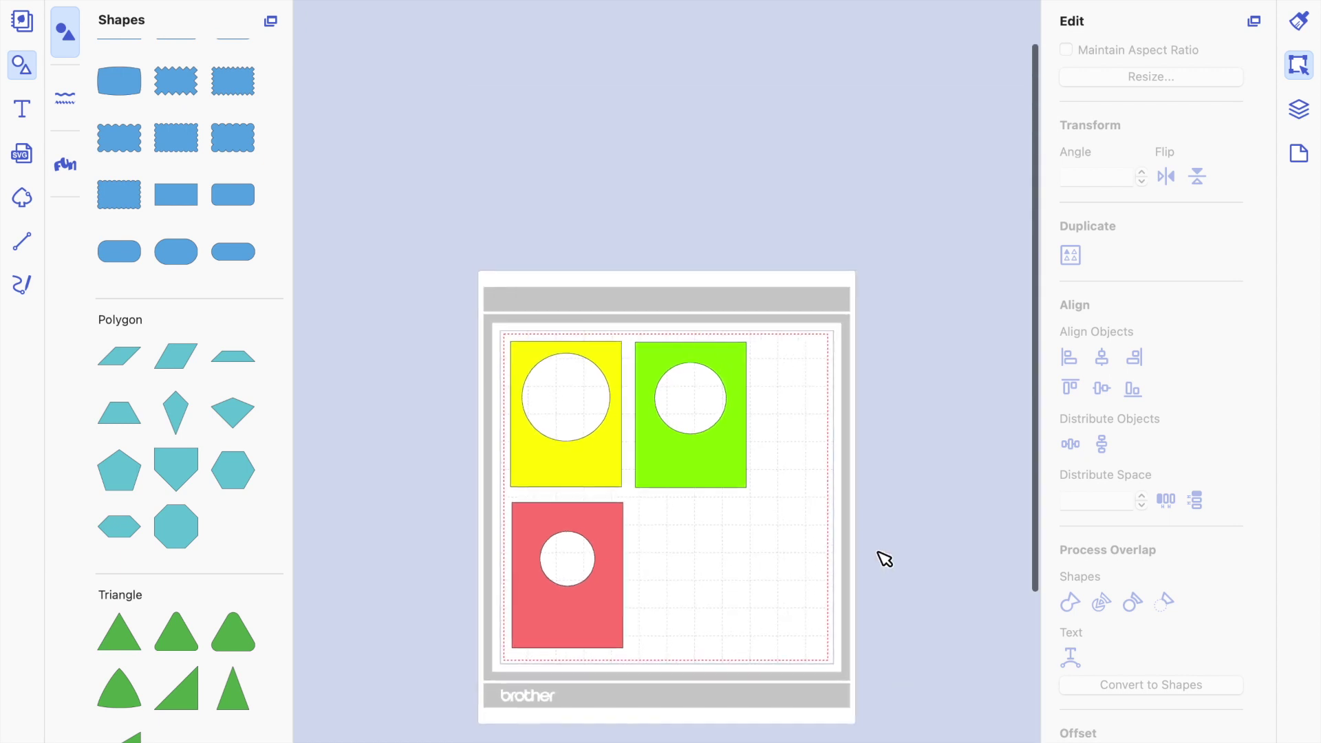
{"action": "scroll", "coordinate": [884, 559], "scroll_direction": "up", "scroll_amount": 3}
{"action": "scroll", "coordinate": [884, 558], "scroll_direction": "down", "scroll_amount": 3}
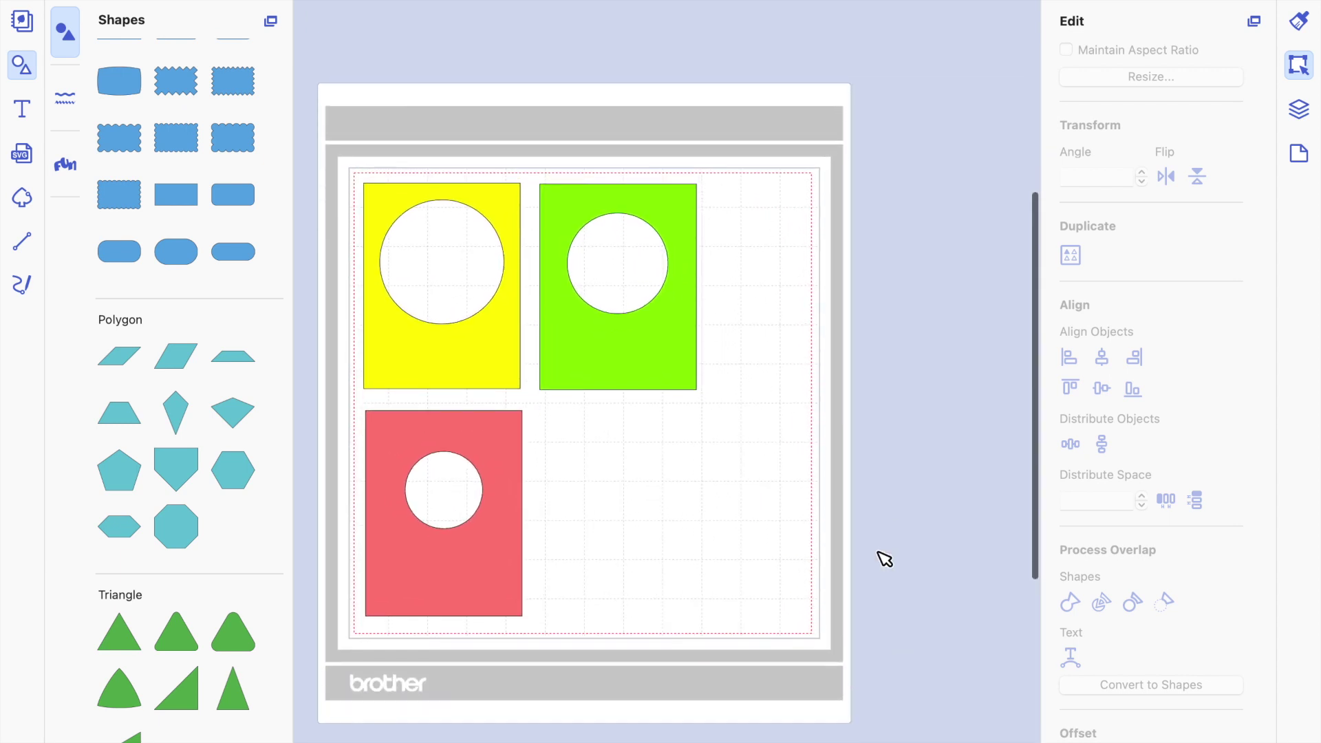
{"action": "left_click", "coordinate": [231, 2]}
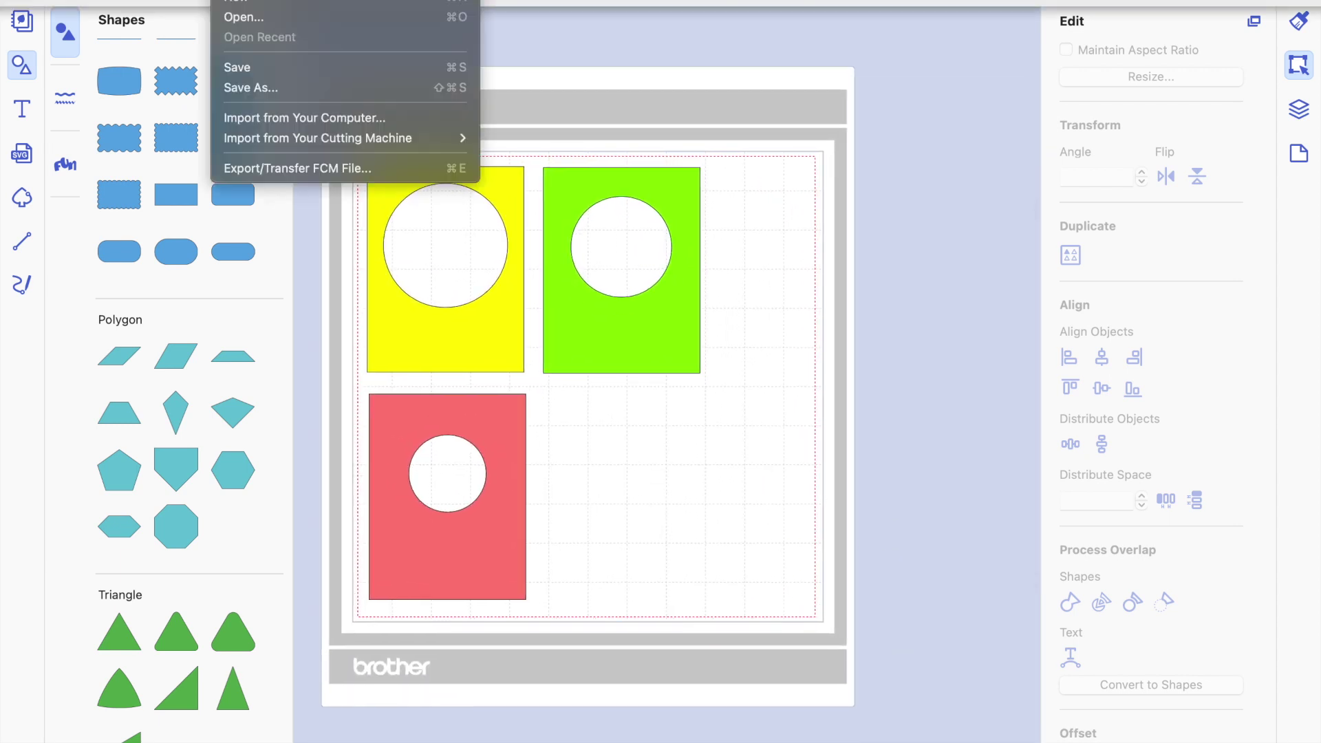
{"action": "left_click", "coordinate": [311, 170]}
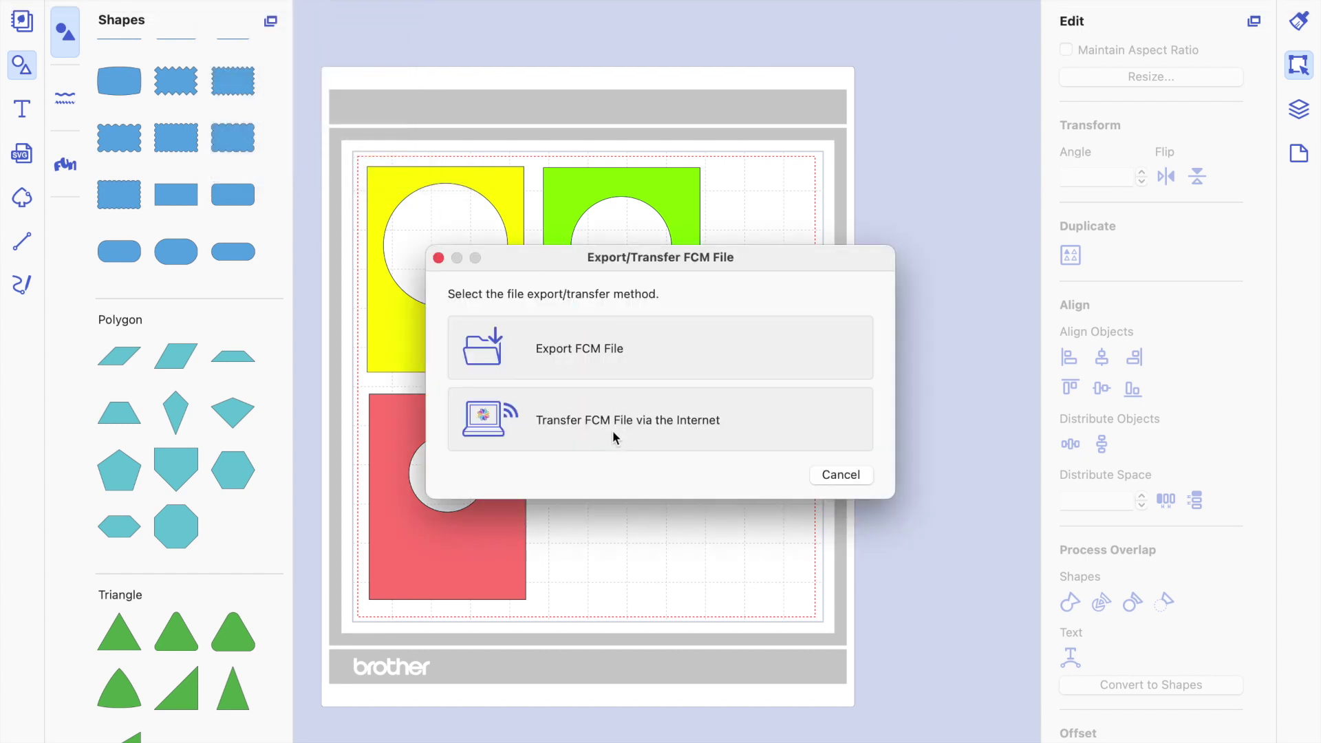
{"action": "left_click", "coordinate": [662, 421]}
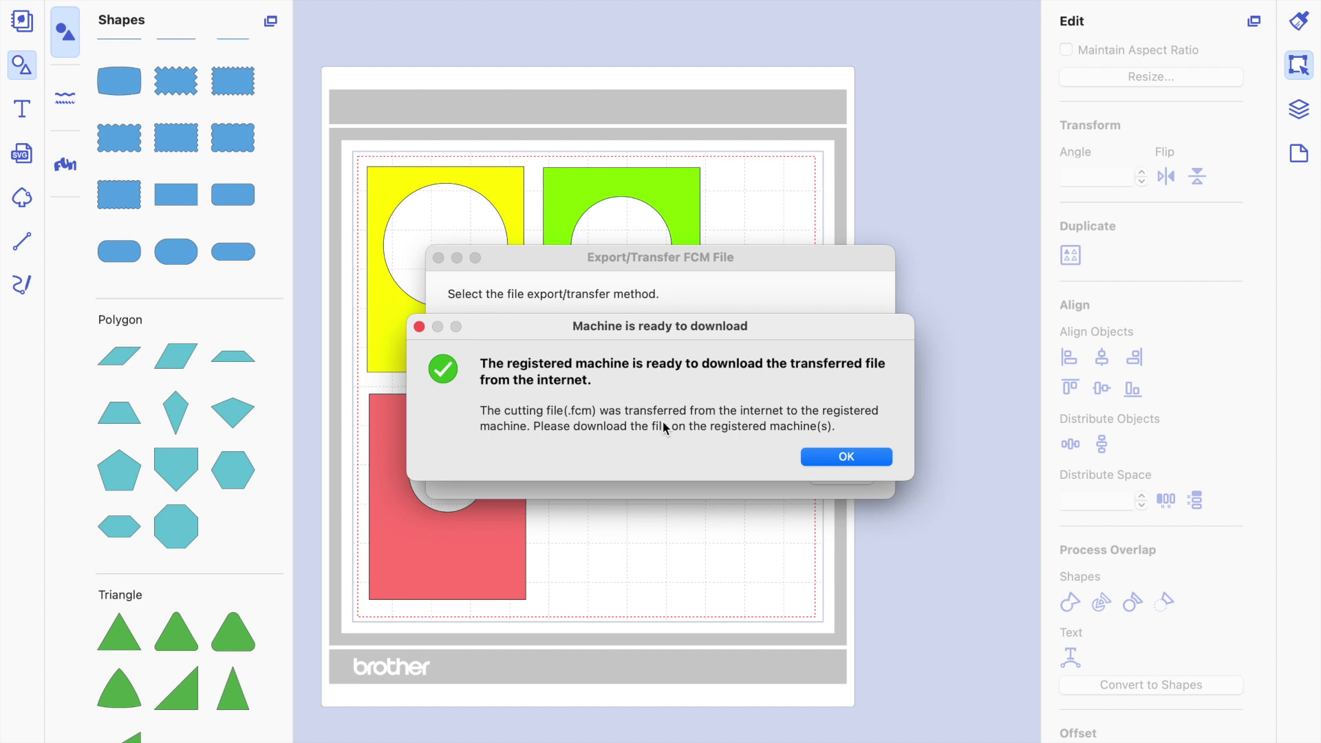
{"action": "left_click", "coordinate": [885, 458]}
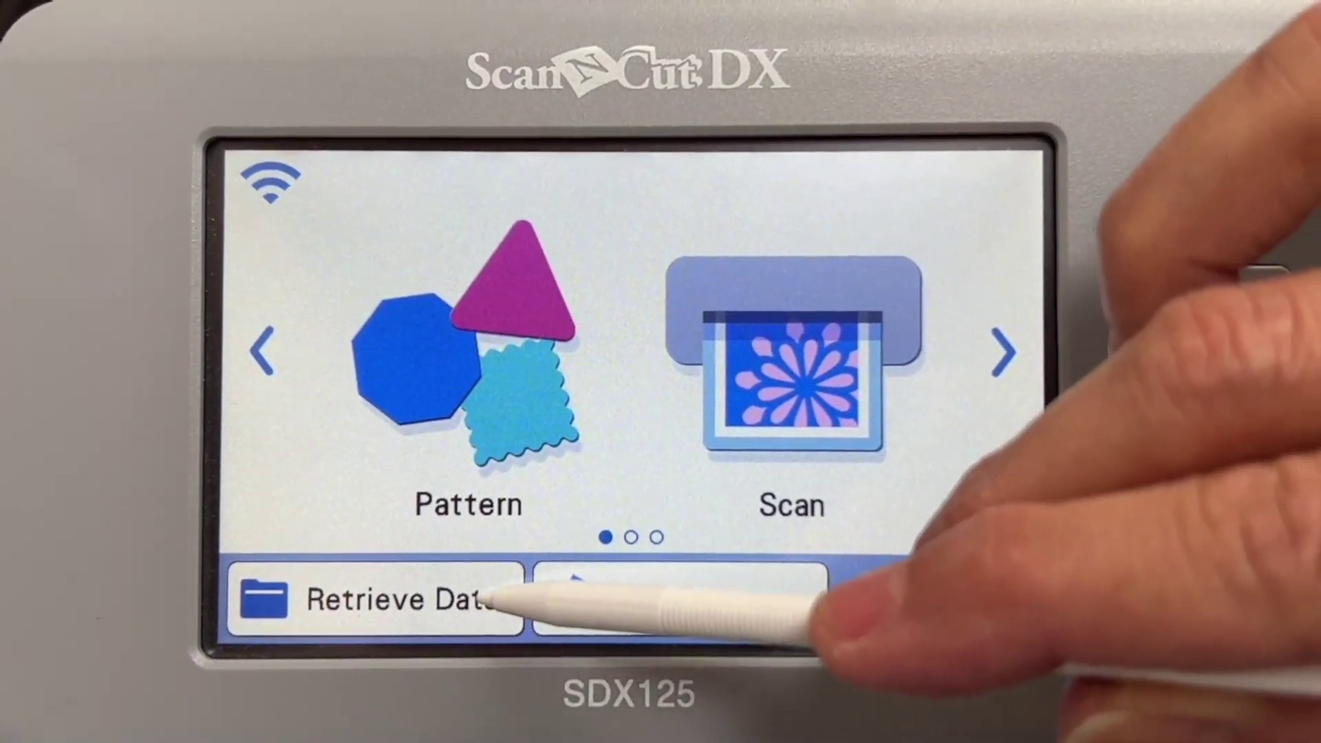
{"action": "left_click", "coordinate": [496, 602]}
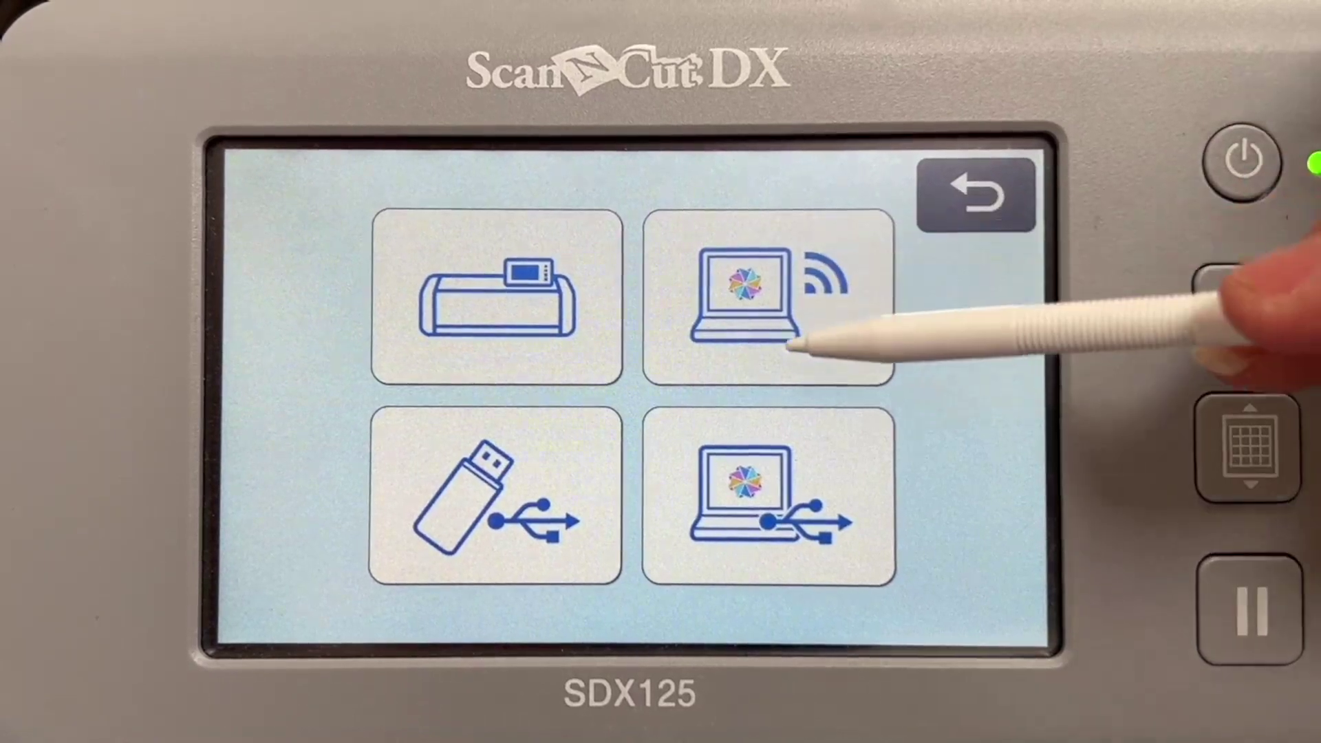
{"action": "left_click", "coordinate": [868, 301]}
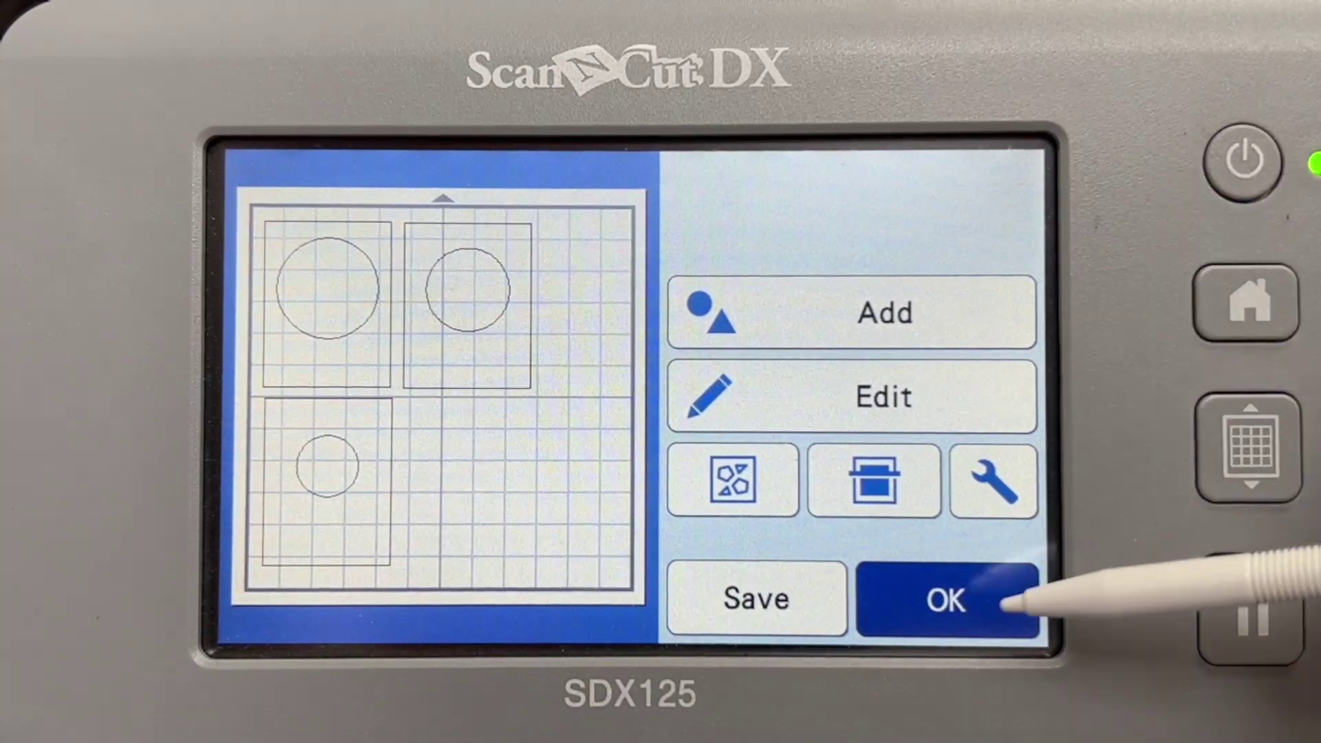
{"action": "left_click", "coordinate": [966, 595]}
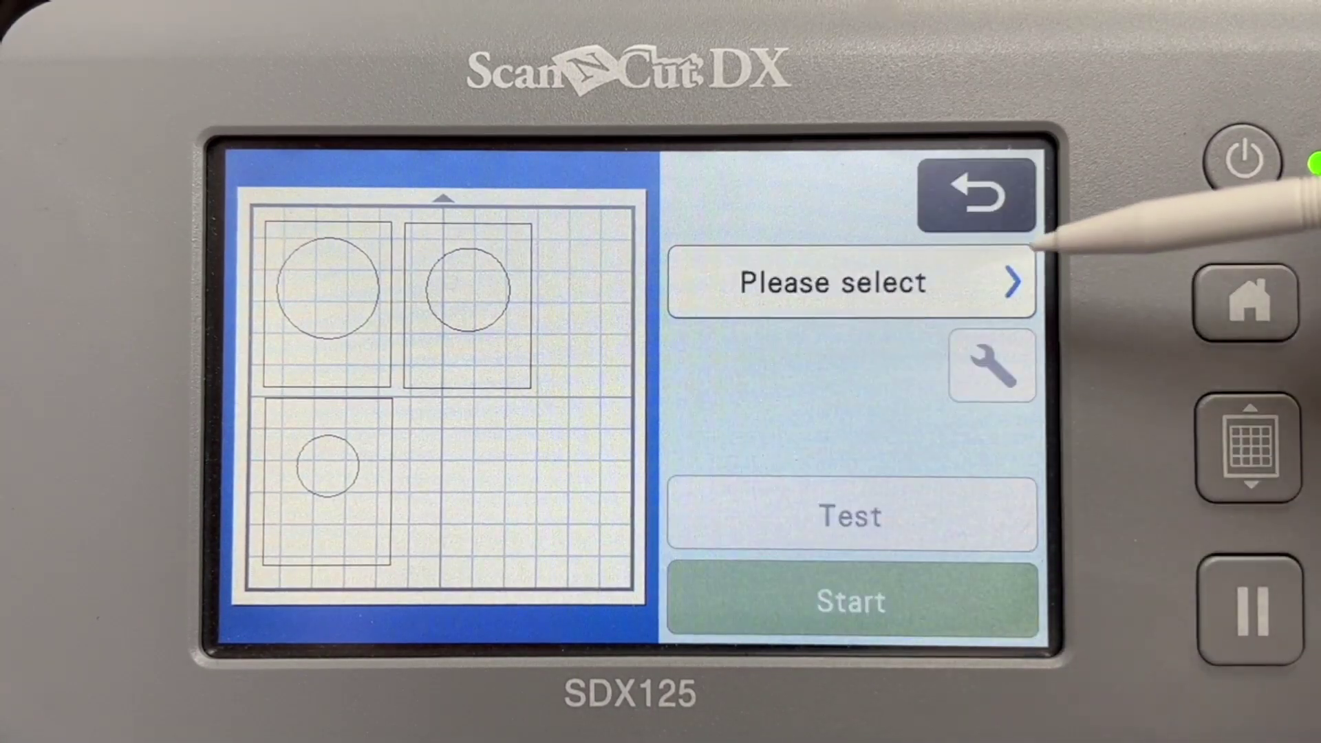
{"action": "left_click", "coordinate": [938, 279]}
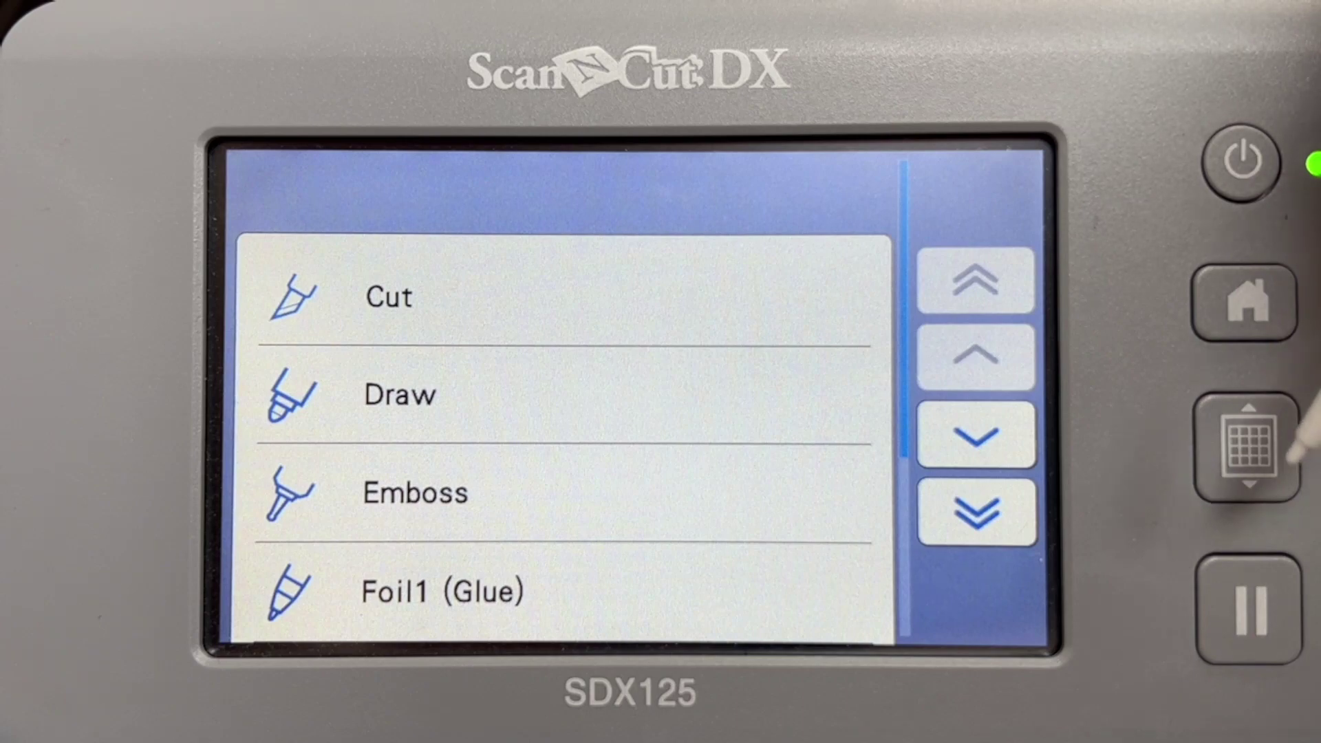
{"action": "left_click", "coordinate": [575, 294]}
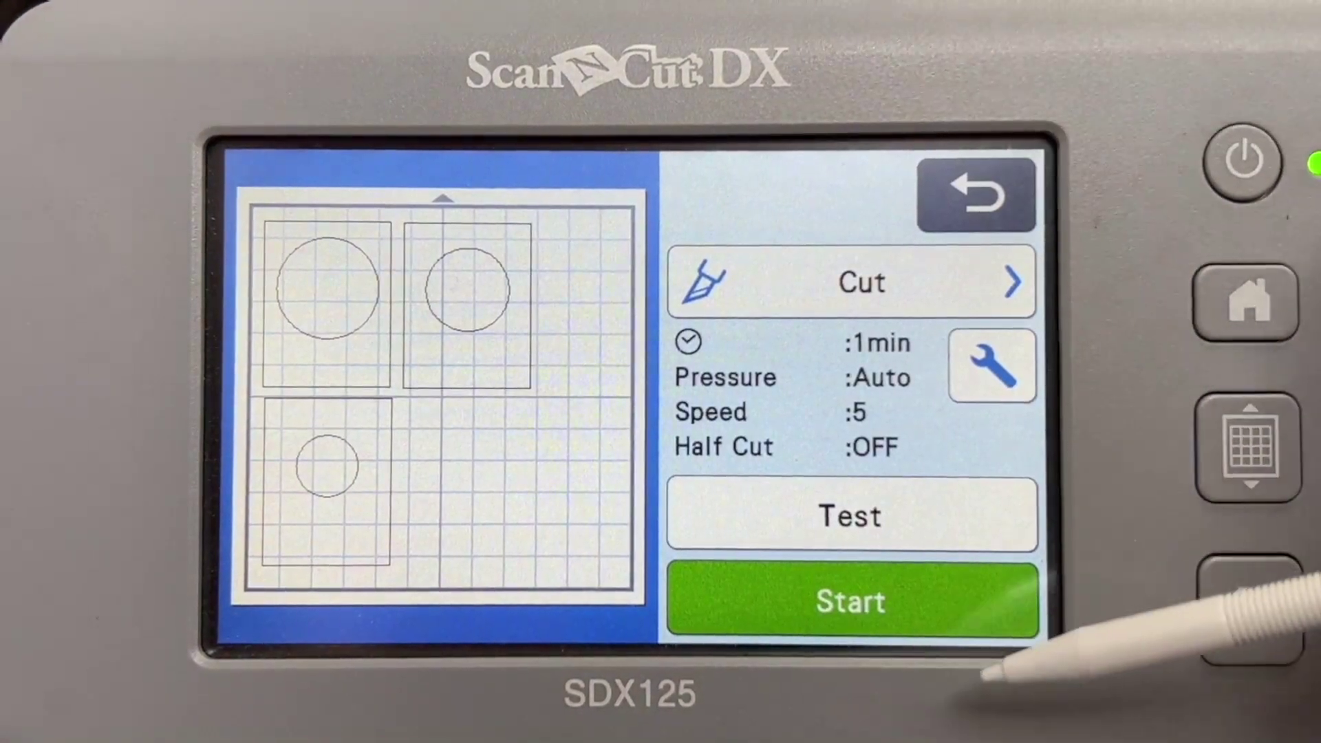
{"action": "left_click", "coordinate": [914, 602]}
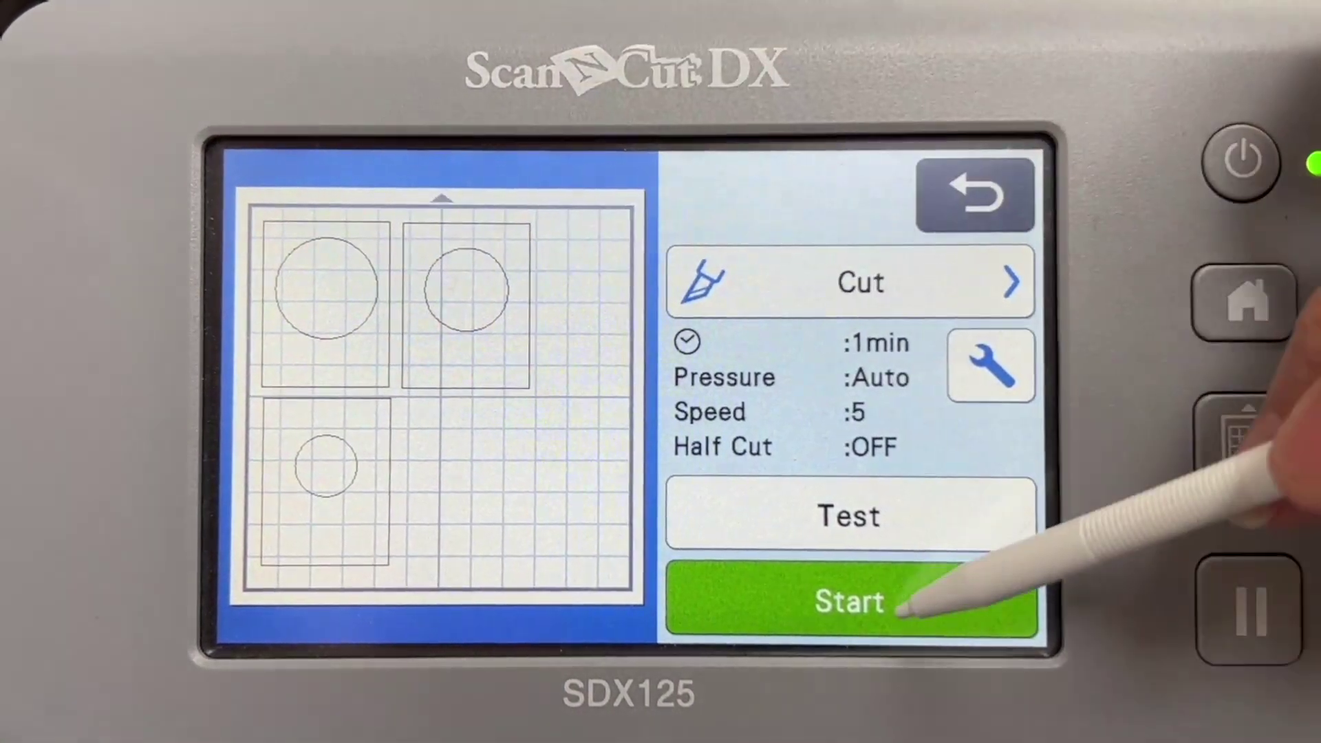
{"action": "left_click", "coordinate": [901, 605]}
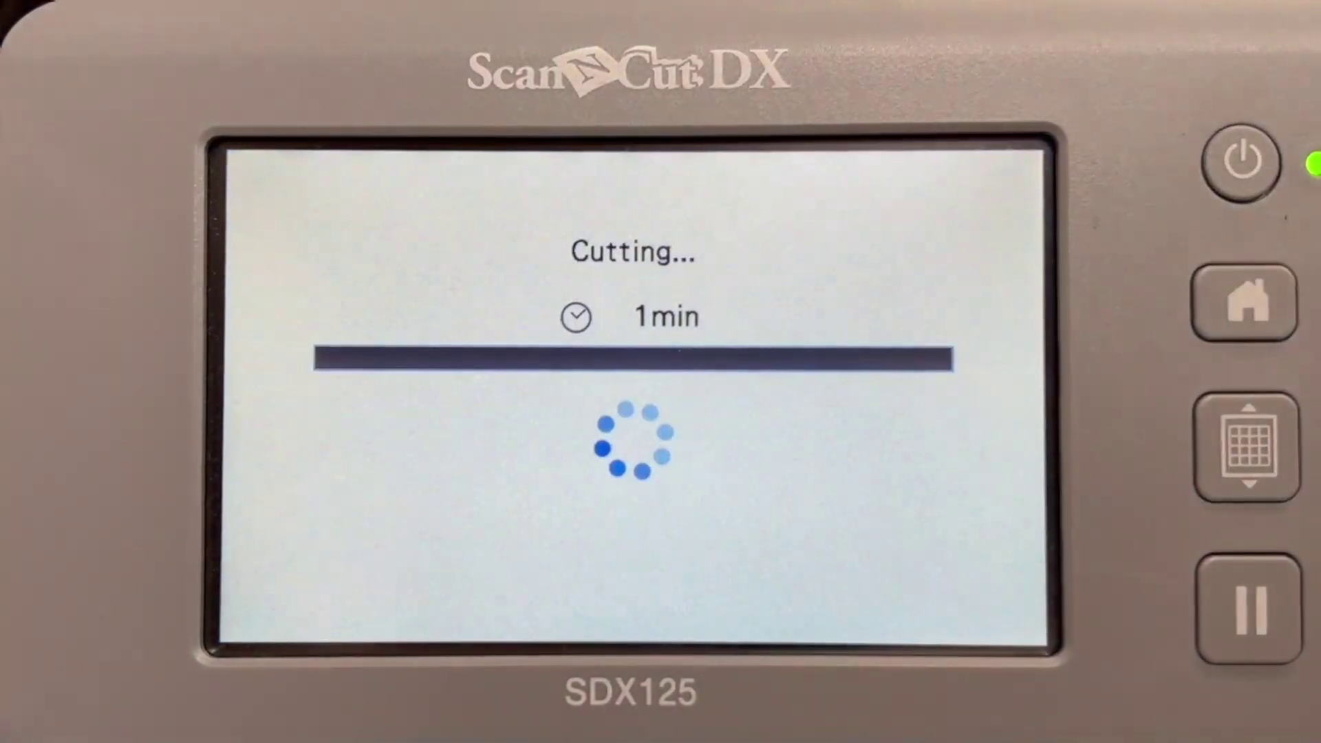